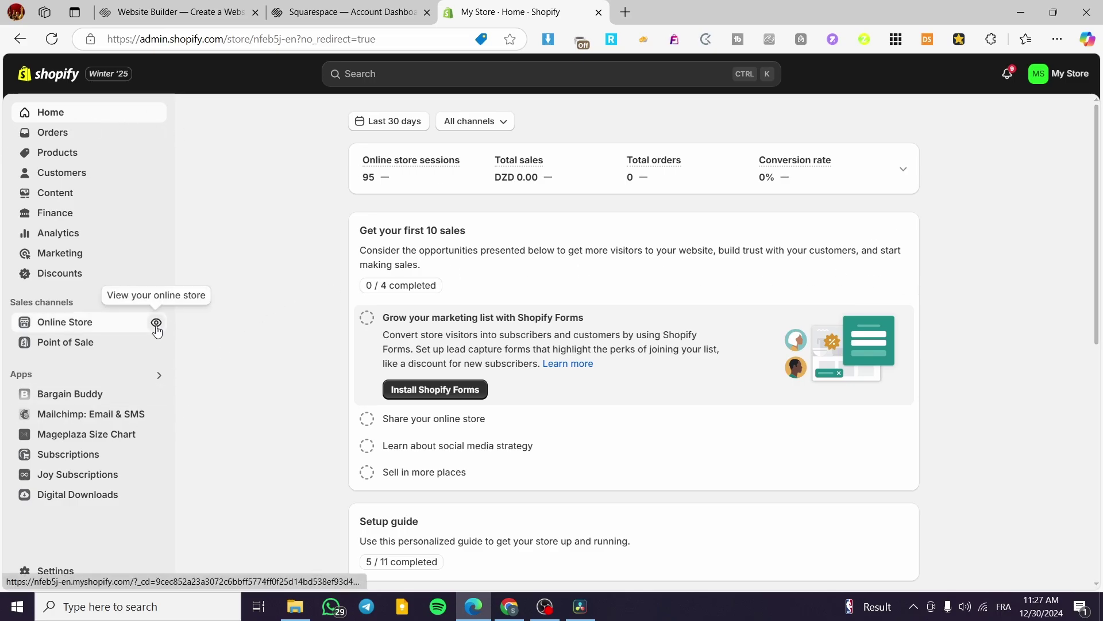
# - Open the live online store and take the Sporty Shoe from the cart to checkout
pyautogui.click(159, 325)
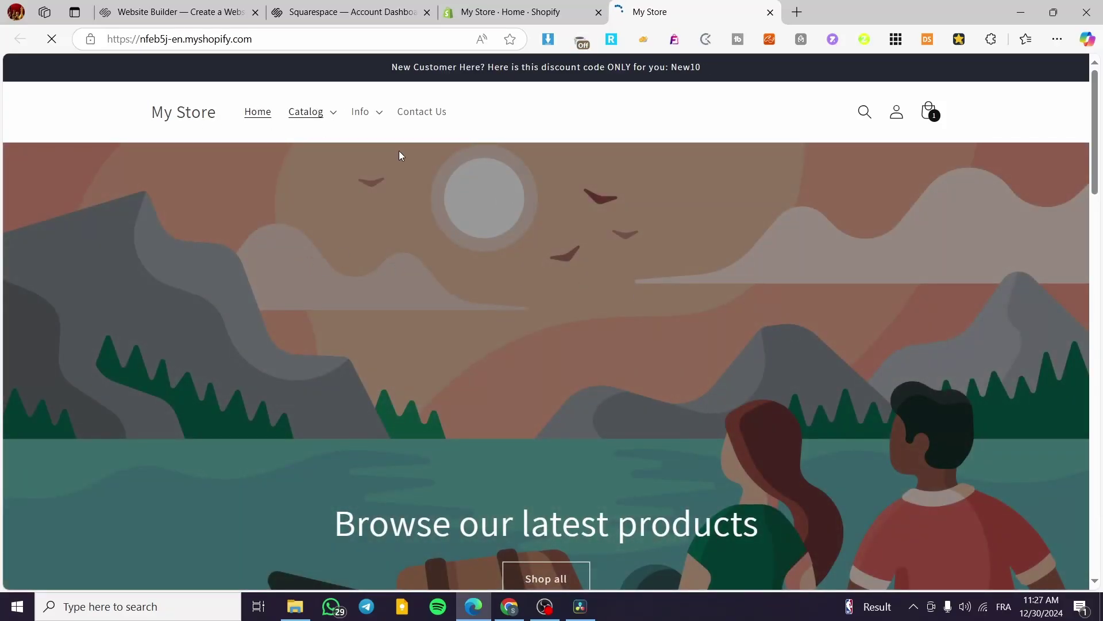
pyautogui.scroll(-3, 517, 173)
pyautogui.scroll(3, 855, 210)
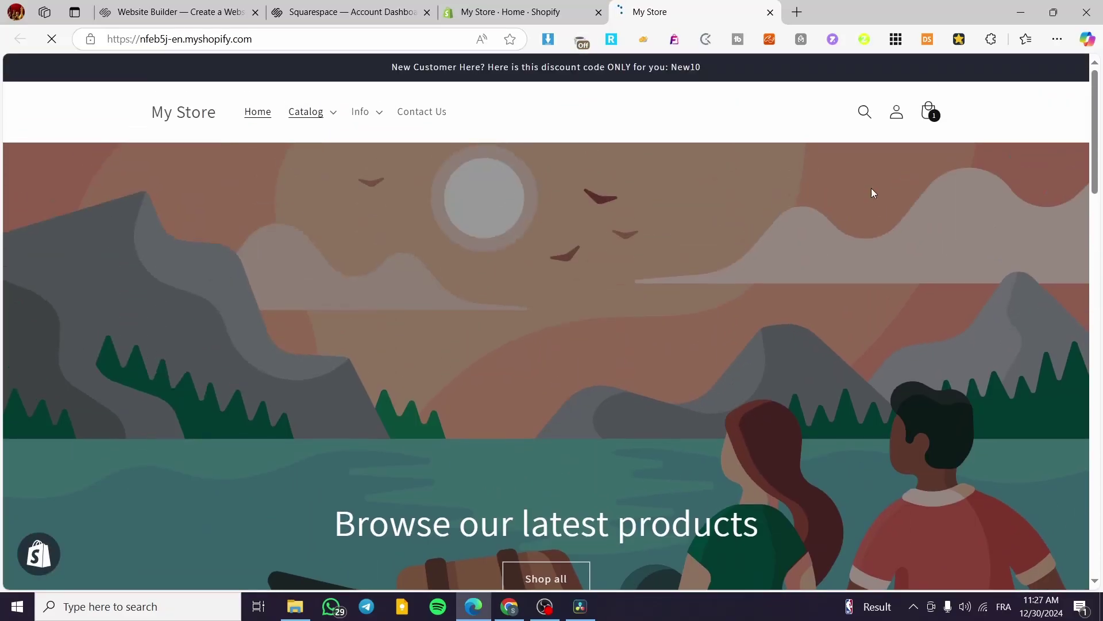
pyautogui.click(926, 118)
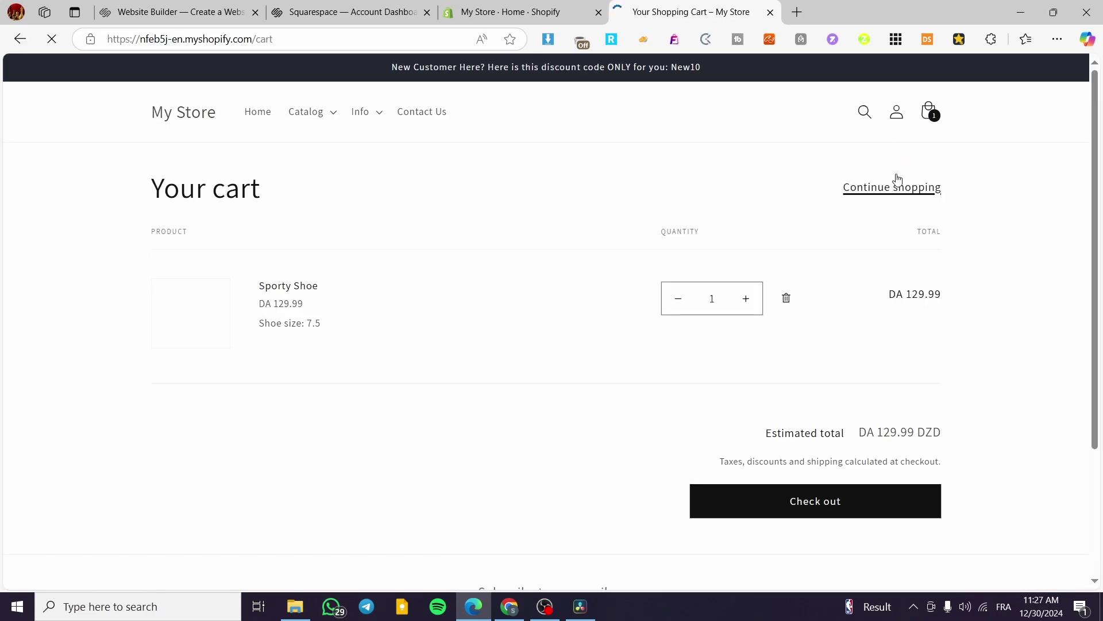
pyautogui.click(817, 513)
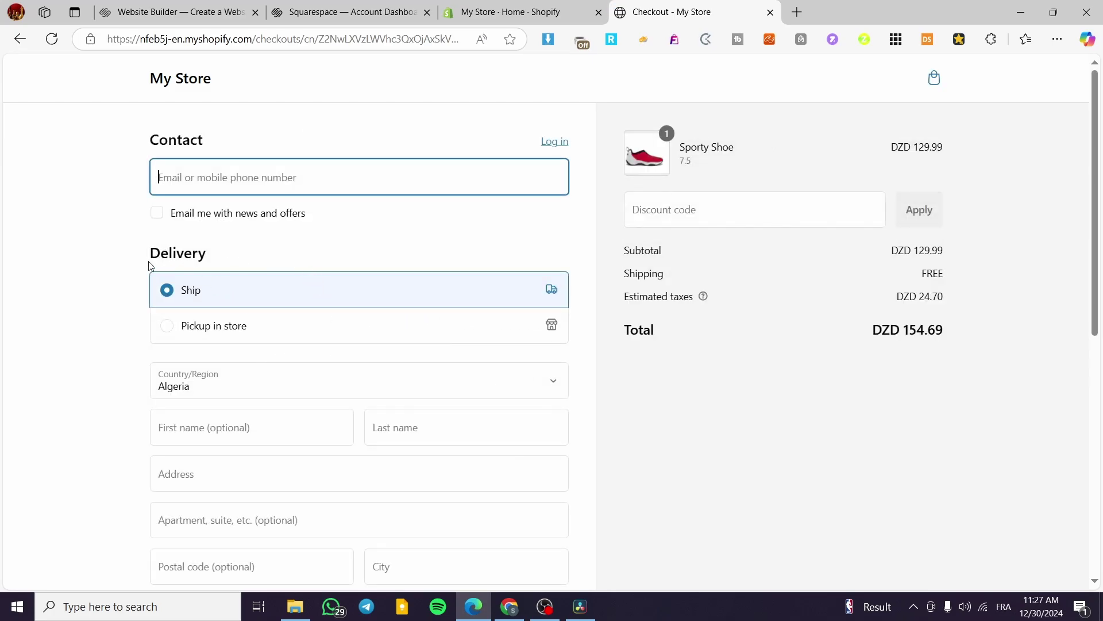
# - Try pickup, switch back to shipping, check the Payment section, then return to admin Home
pyautogui.click(212, 324)
pyautogui.click(210, 294)
pyautogui.scroll(-5, 332, 323)
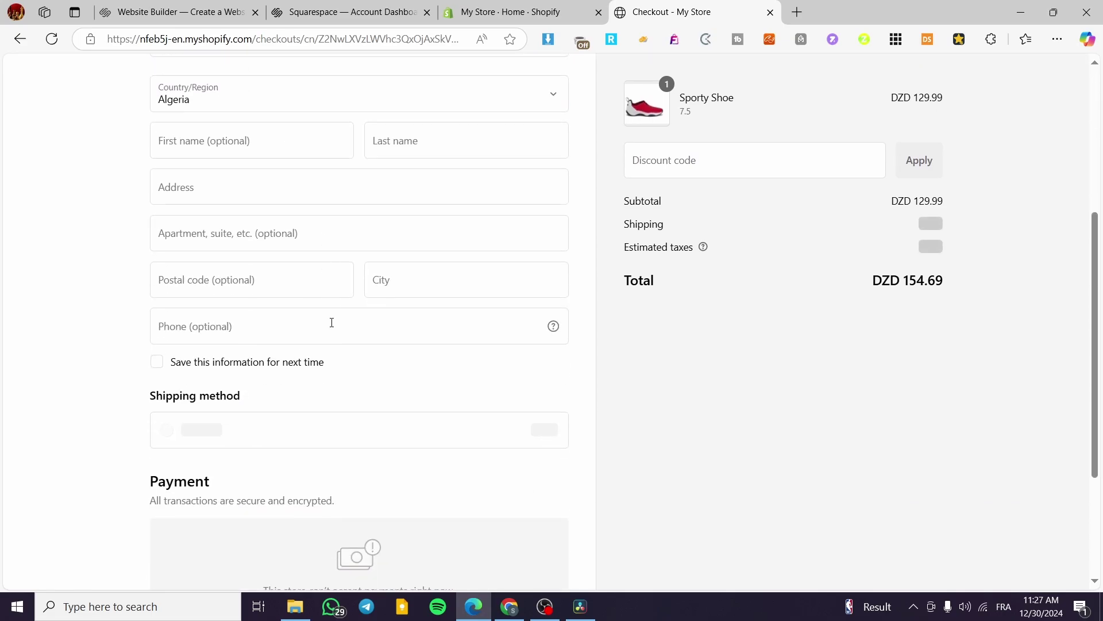
pyautogui.scroll(-3, 331, 323)
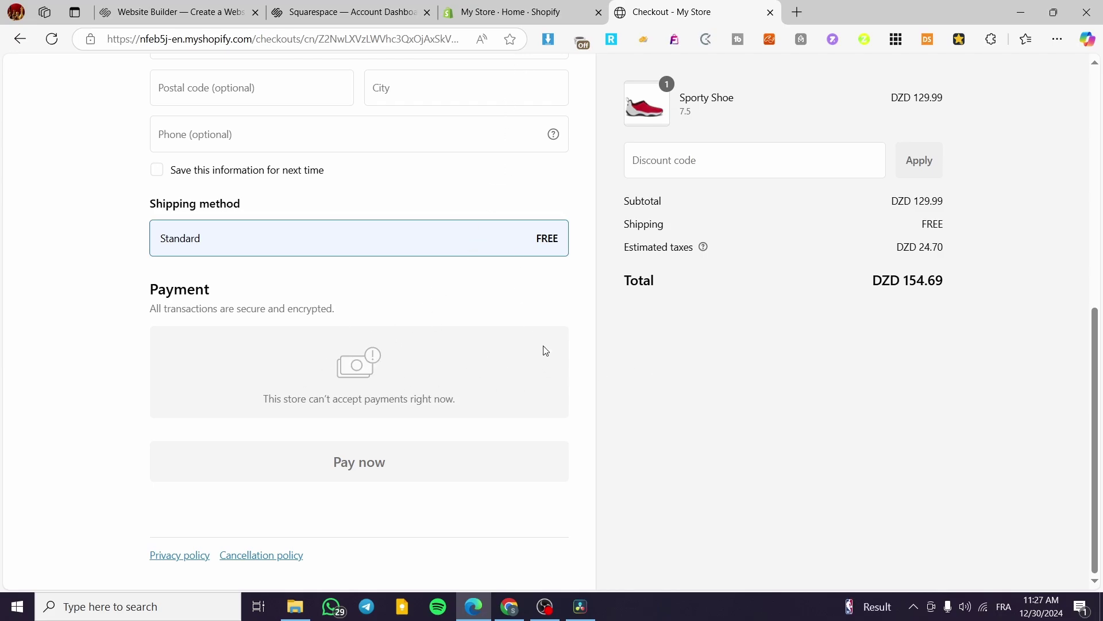
pyautogui.click(488, 9)
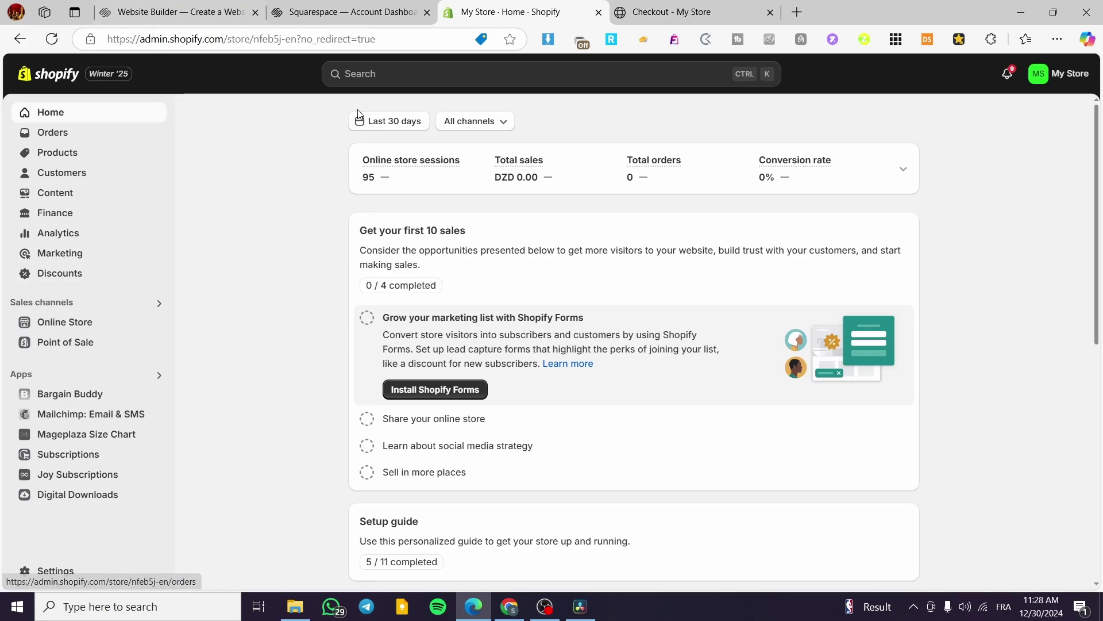
# - Search the Shopify App Store for 'qikify checkout plus' and close the old checkout tab
pyautogui.click(423, 77)
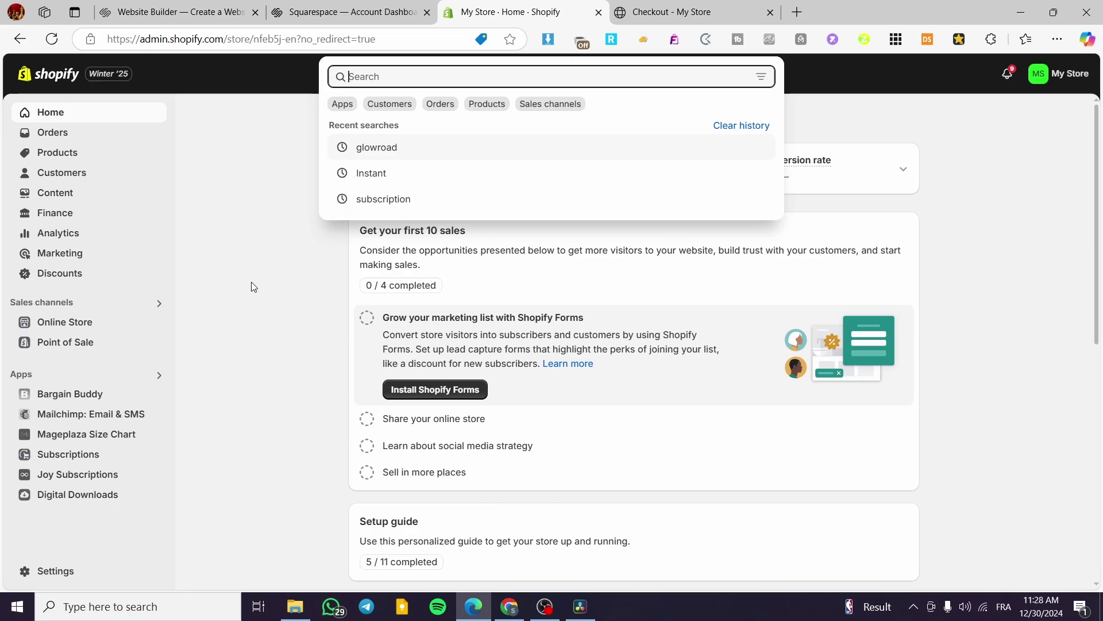
pyautogui.write('qikify checkout plus')
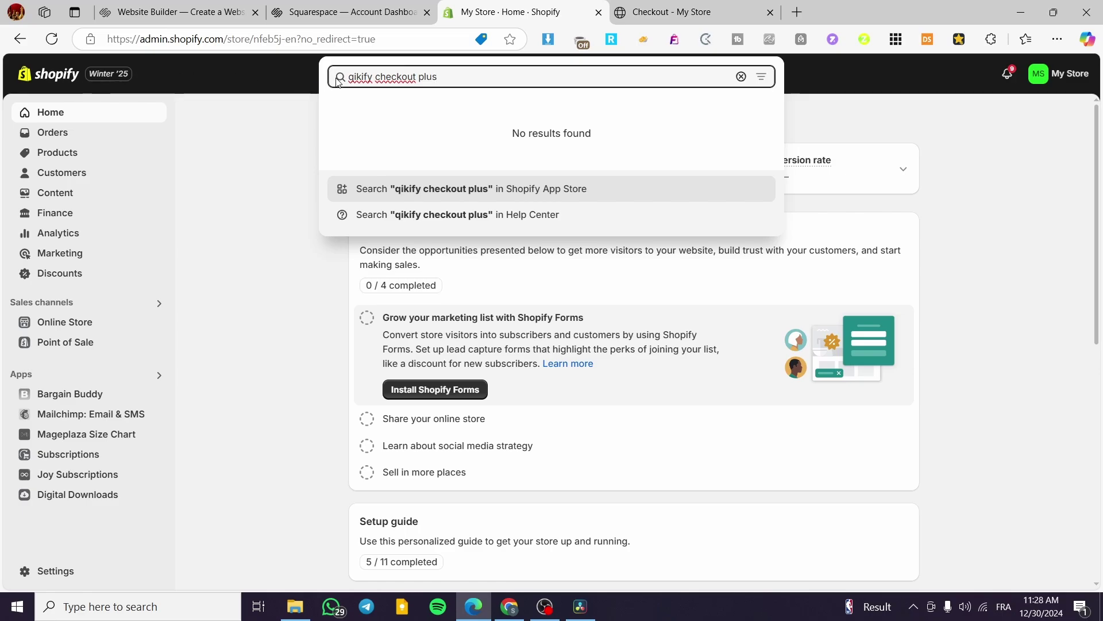
pyautogui.click(456, 195)
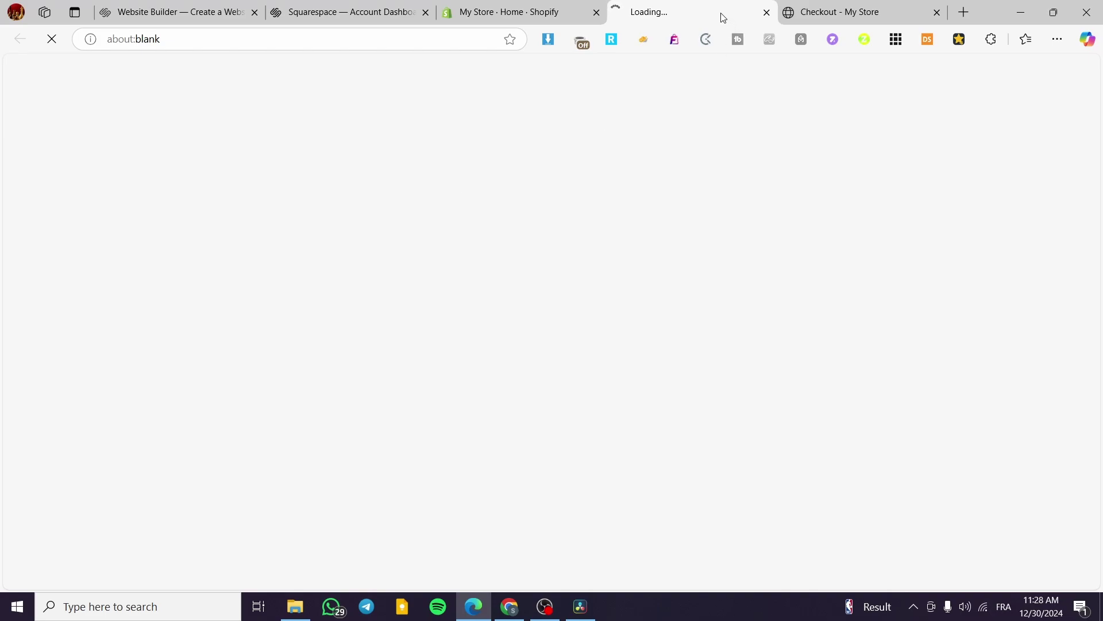
pyautogui.click(938, 13)
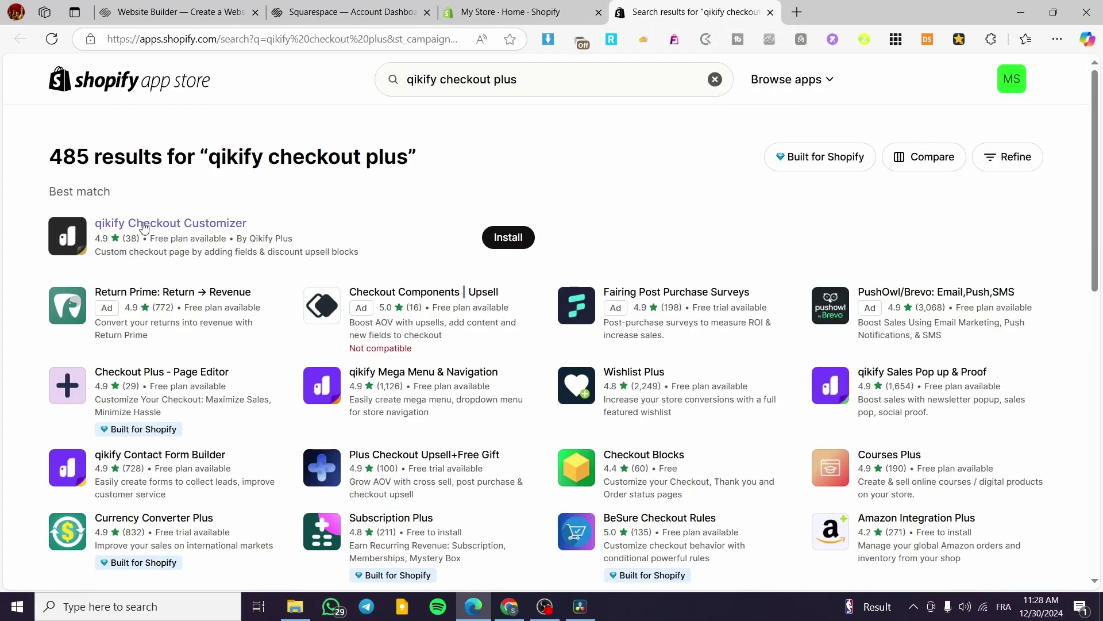
# - Open the qikify Checkout Customizer listing, start installing it, and close the App Store tab
pyautogui.click(195, 230)
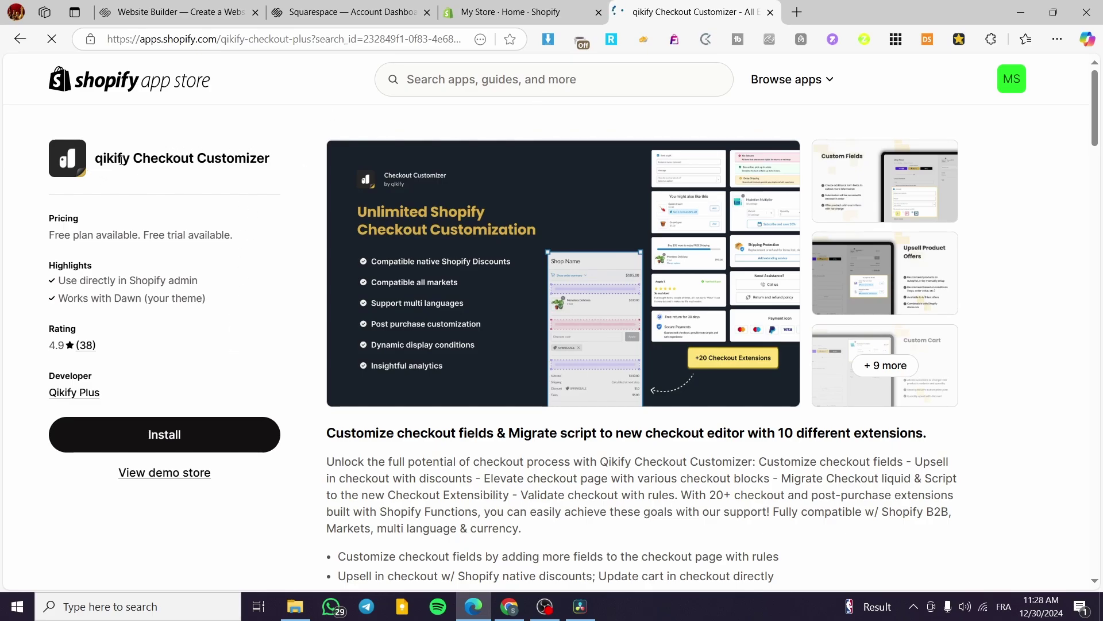
pyautogui.click(186, 436)
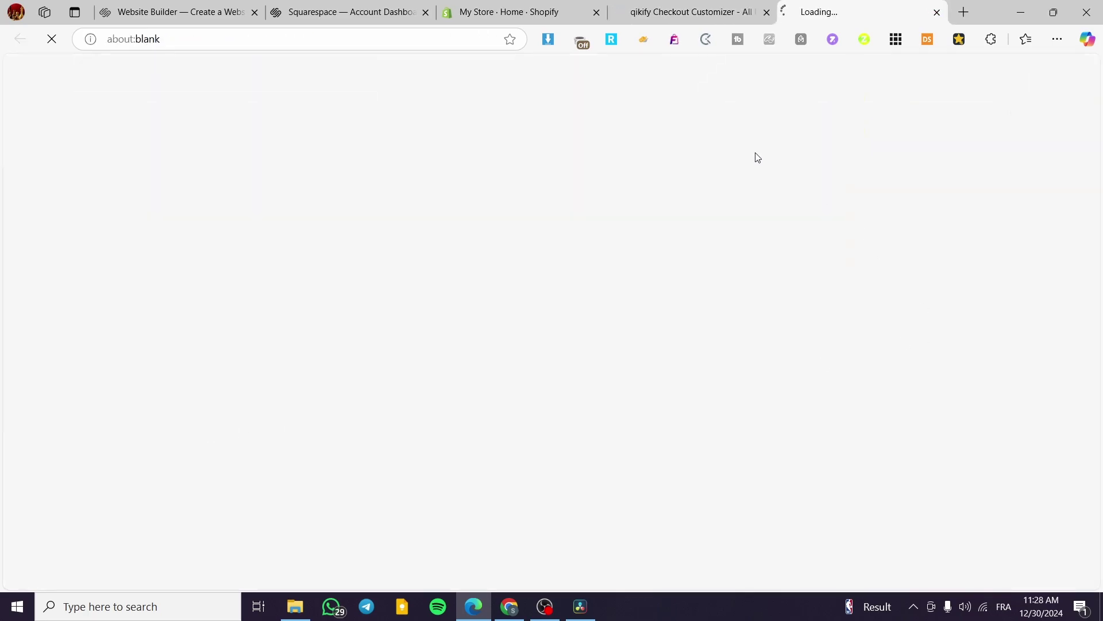
pyautogui.click(767, 13)
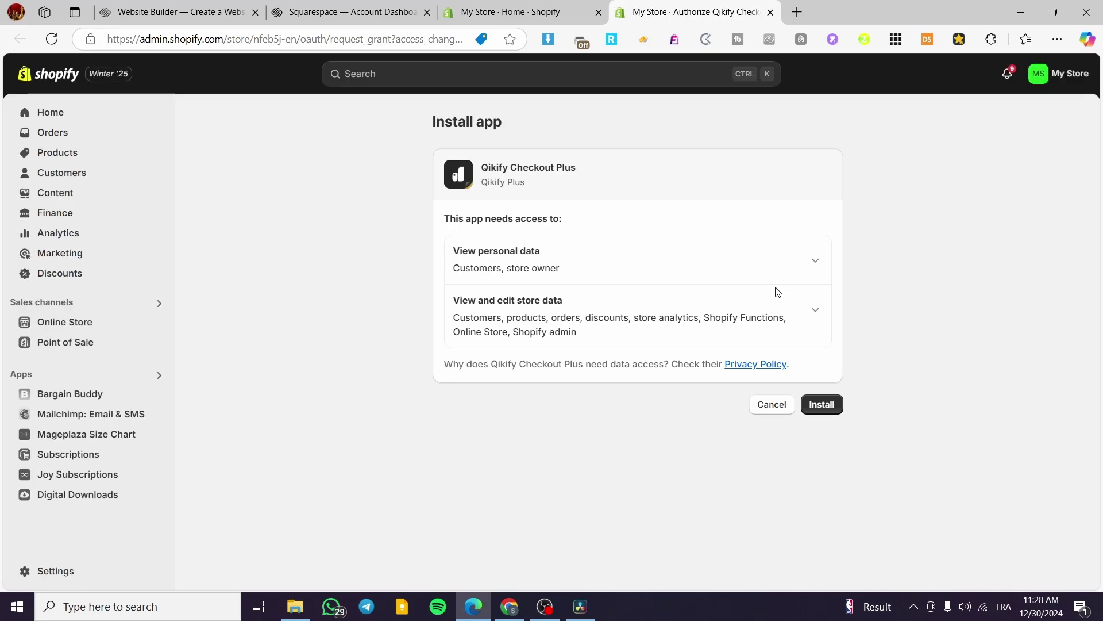
# - Approve the Qikify Checkout Plus permissions and pin the app to the admin navigation
pyautogui.click(823, 403)
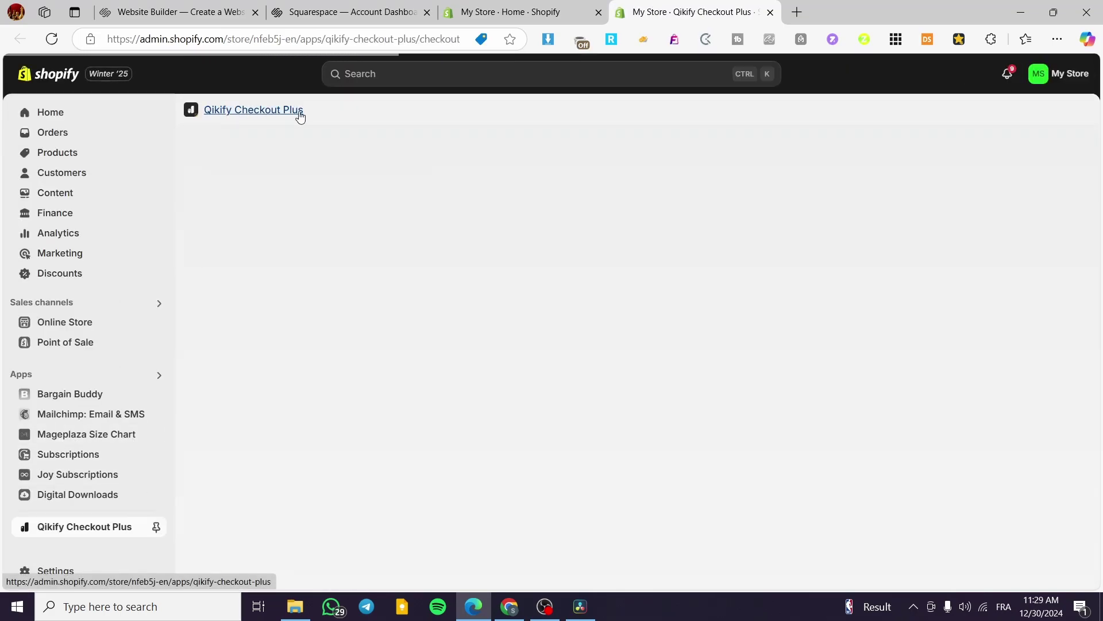
pyautogui.click(156, 528)
# - Scroll the Qikify dashboard and go to the Customize checkout page
pyautogui.scroll(-1, 98, 526)
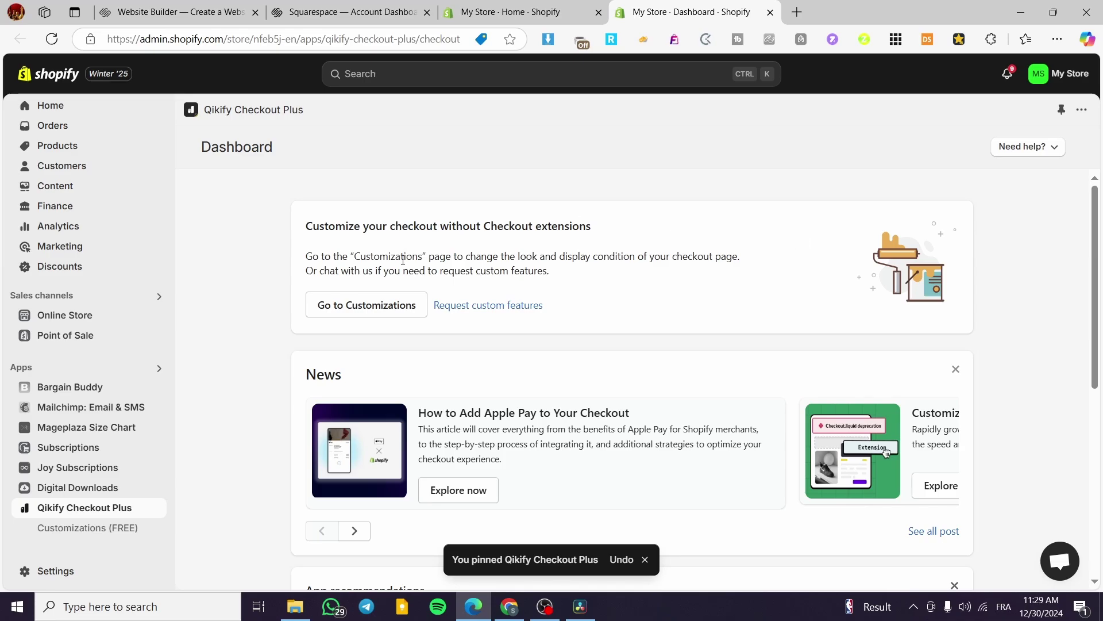
pyautogui.scroll(-6, 351, 299)
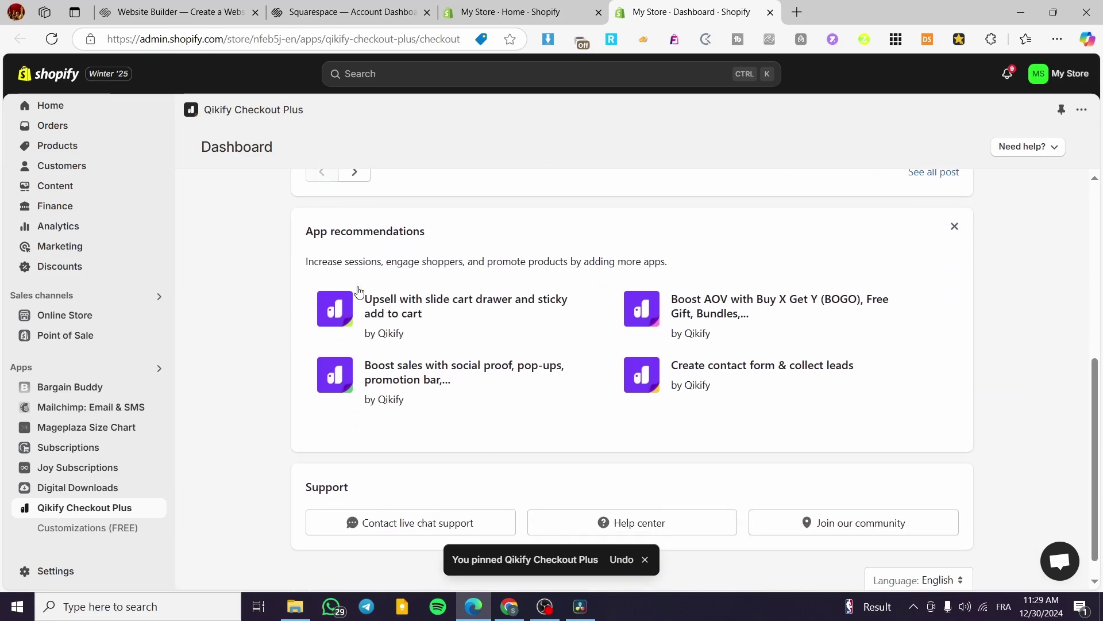
pyautogui.scroll(6, 350, 322)
pyautogui.click(363, 305)
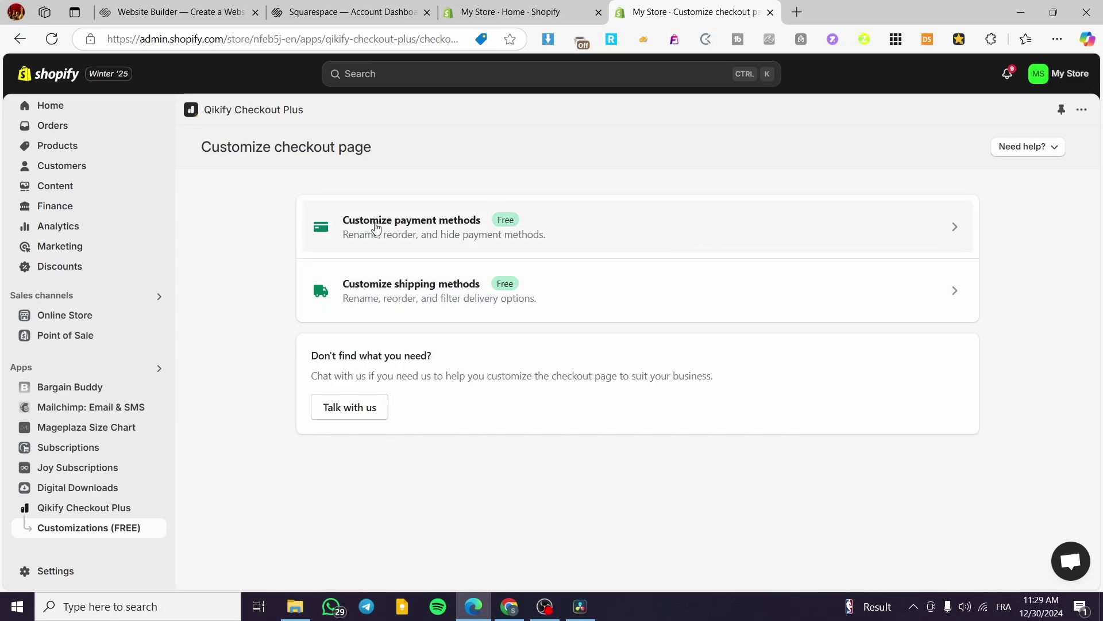
# - Open the payment methods customizations in Qikify Checkout Plus
pyautogui.click(419, 217)
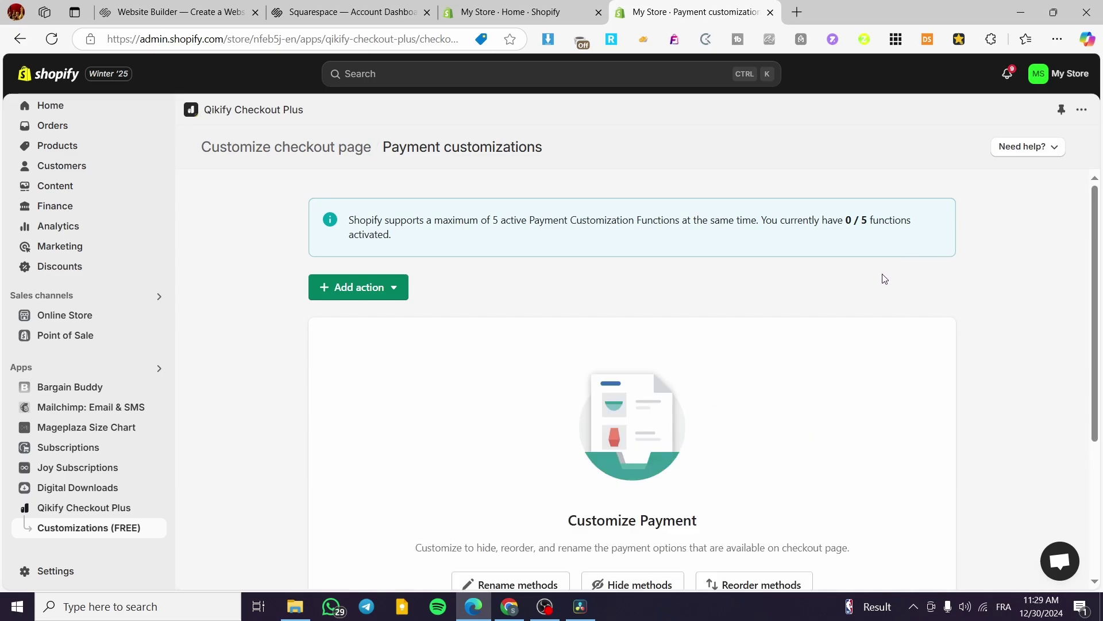
pyautogui.scroll(-3, 883, 278)
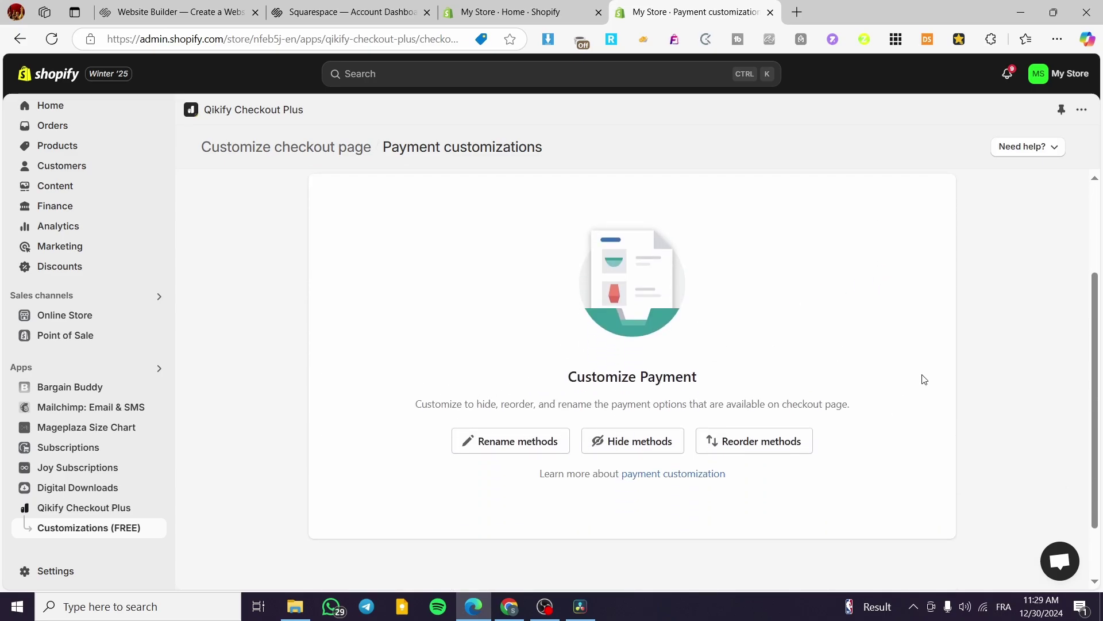
pyautogui.scroll(3, 884, 353)
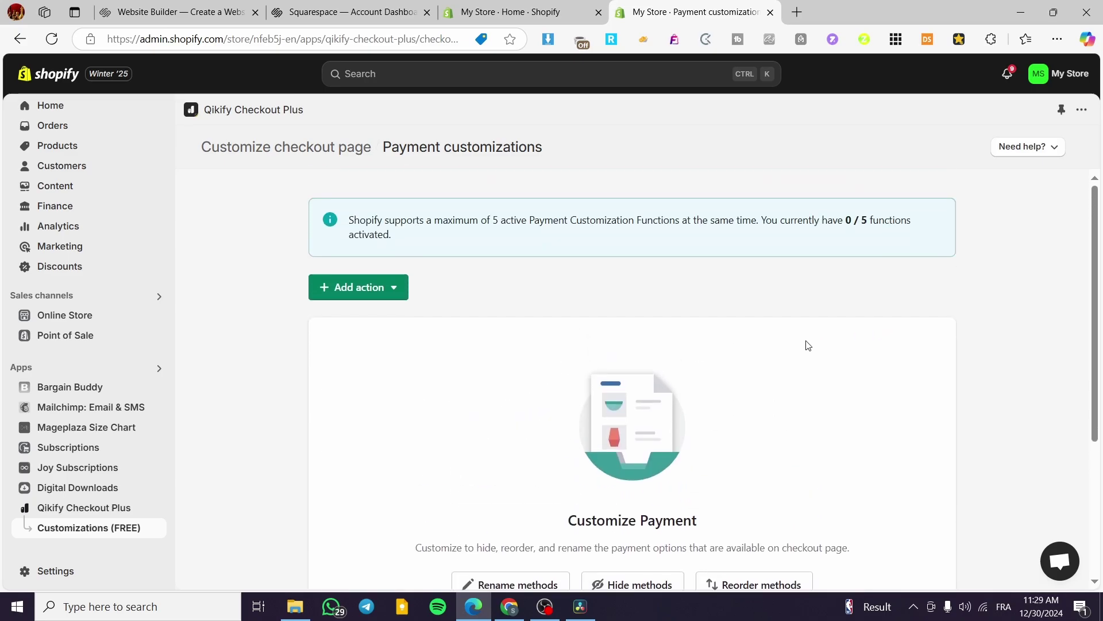
pyautogui.scroll(-3, 461, 312)
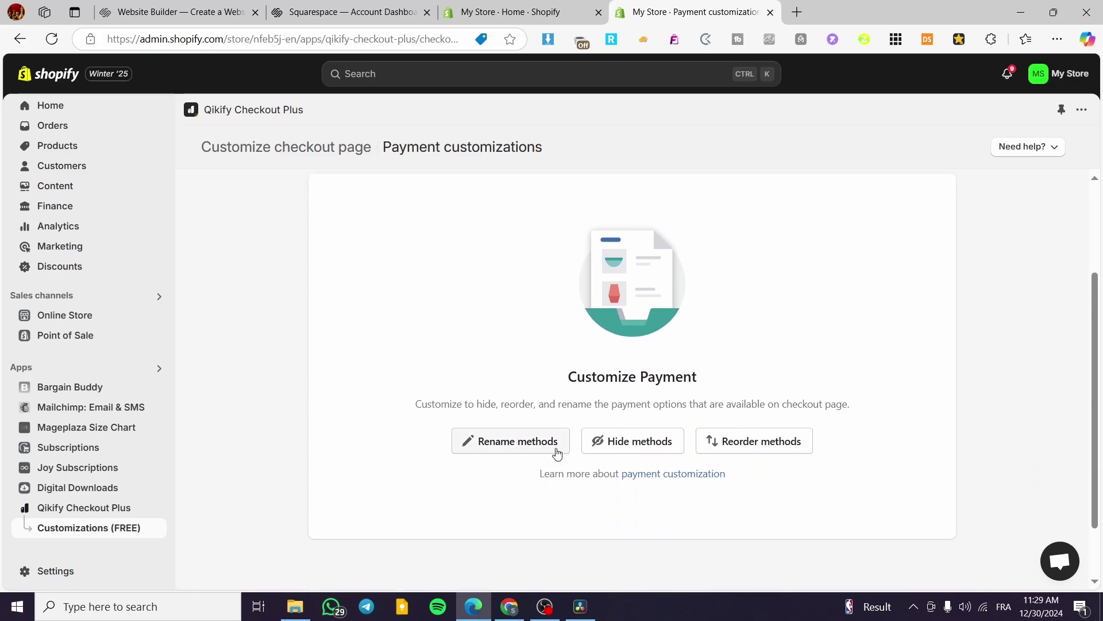
pyautogui.scroll(3, 483, 364)
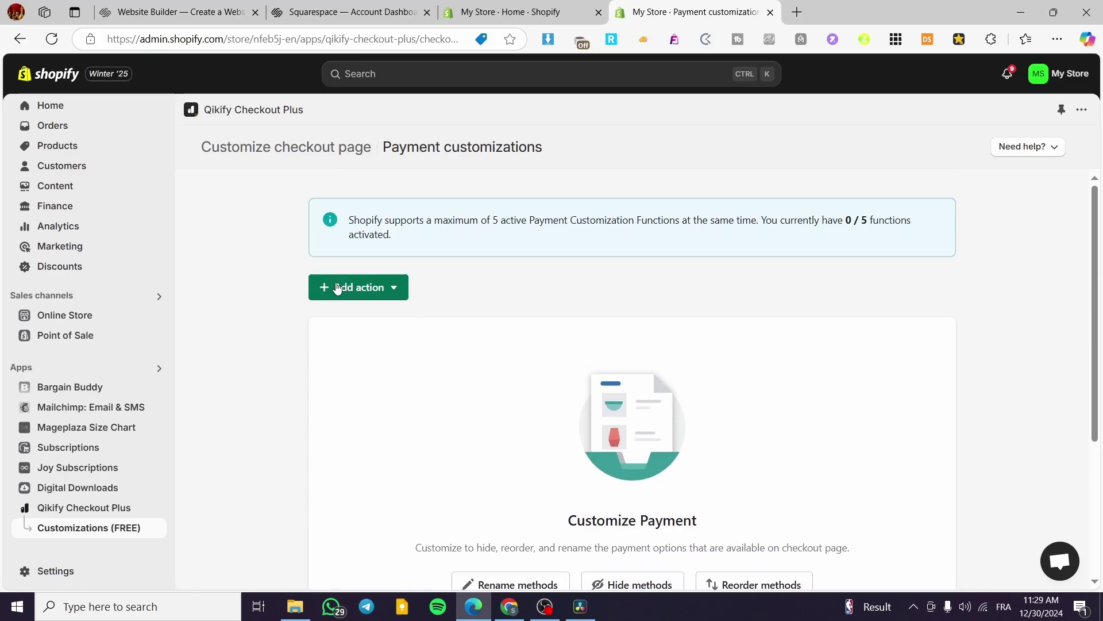
# - Add a Rename payment methods action from the Add action list
pyautogui.click(337, 287)
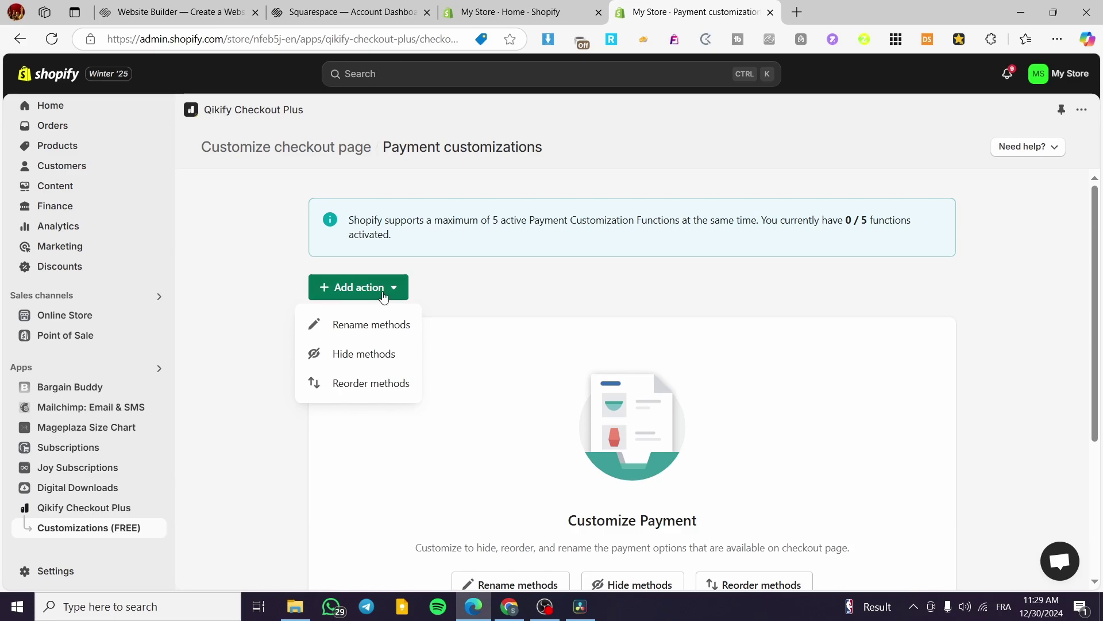
pyautogui.click(325, 292)
pyautogui.click(325, 292)
pyautogui.click(394, 290)
pyautogui.click(394, 290)
pyautogui.click(362, 325)
# - Replace the action title text with 'COD (Cash On Delivery)'
pyautogui.scroll(-2, 421, 316)
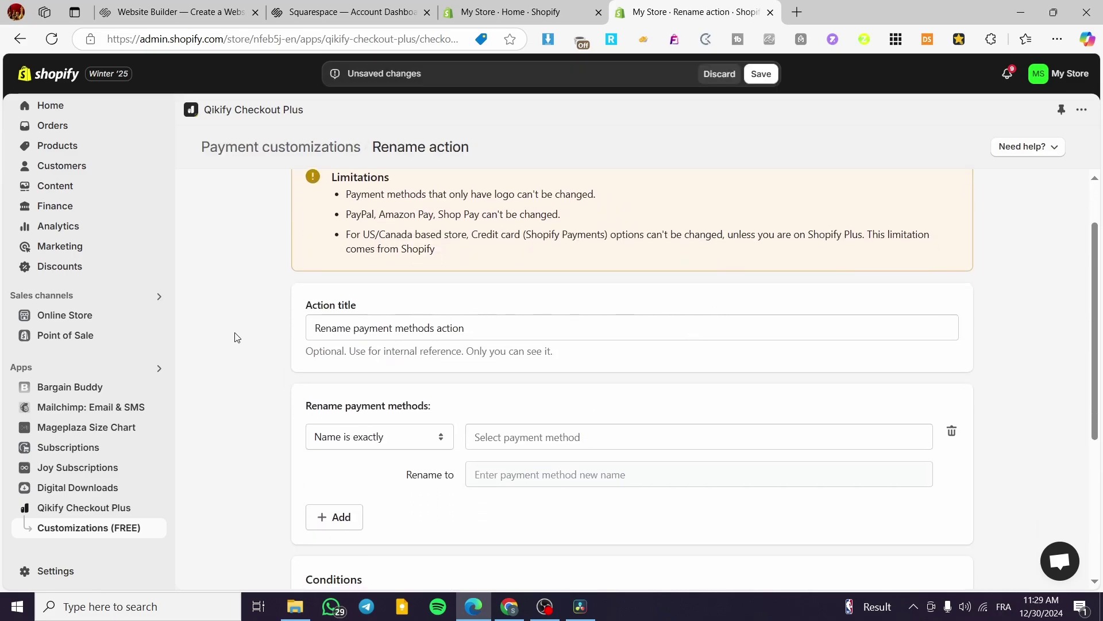
pyautogui.scroll(-4, 476, 330)
pyautogui.scroll(3, 429, 275)
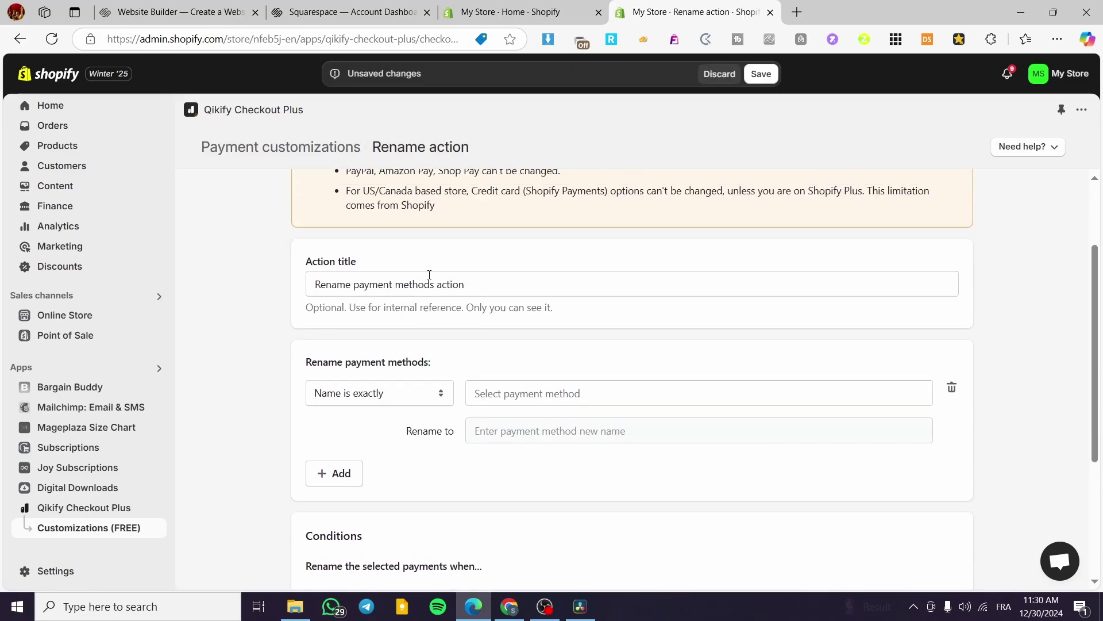
pyautogui.scroll(2, 429, 275)
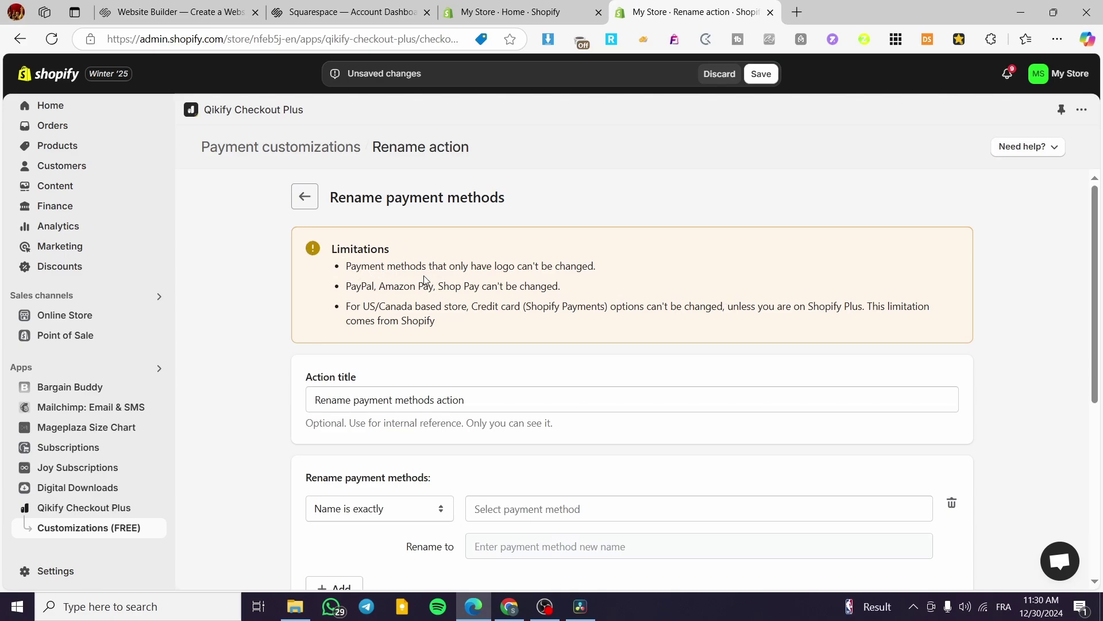
pyautogui.scroll(-3, 469, 274)
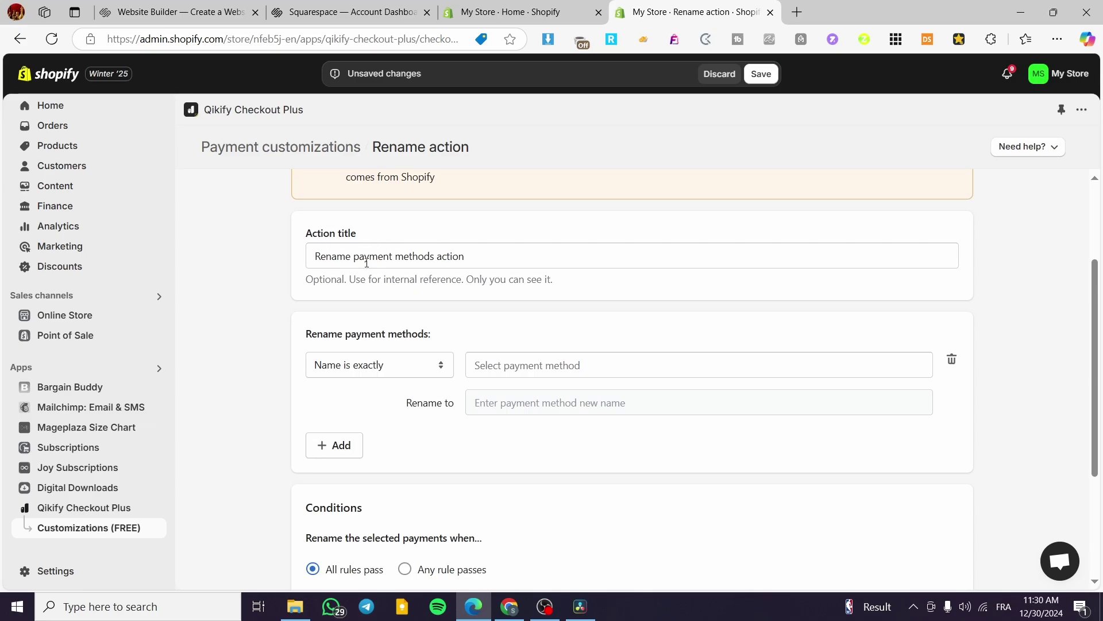
pyautogui.click(493, 257)
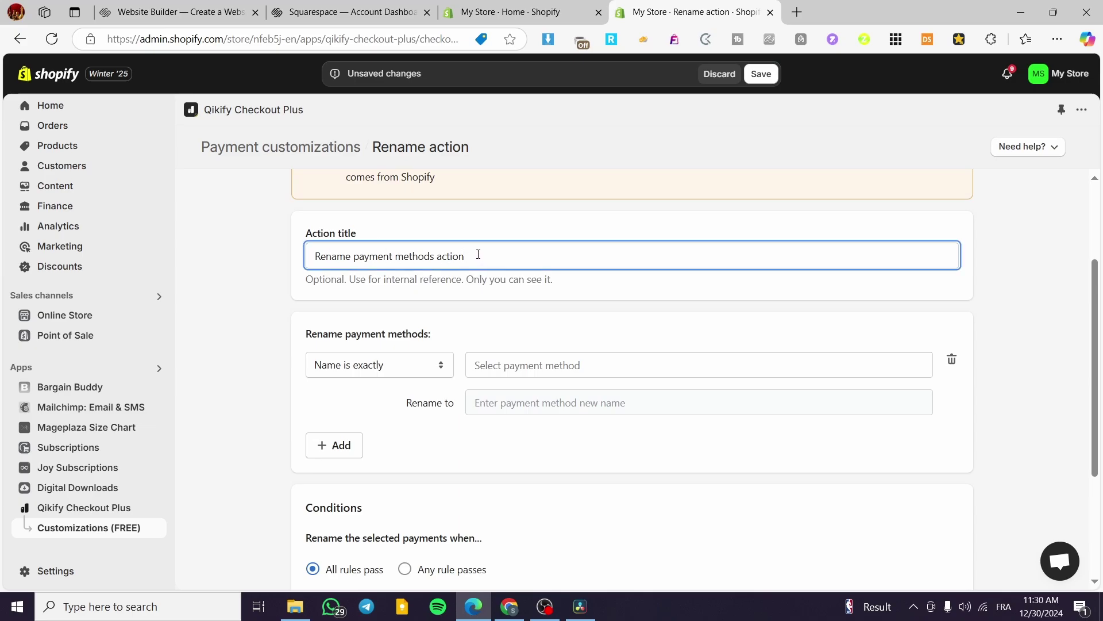
pyautogui.moveTo(480, 254); pyautogui.dragTo(290, 259)
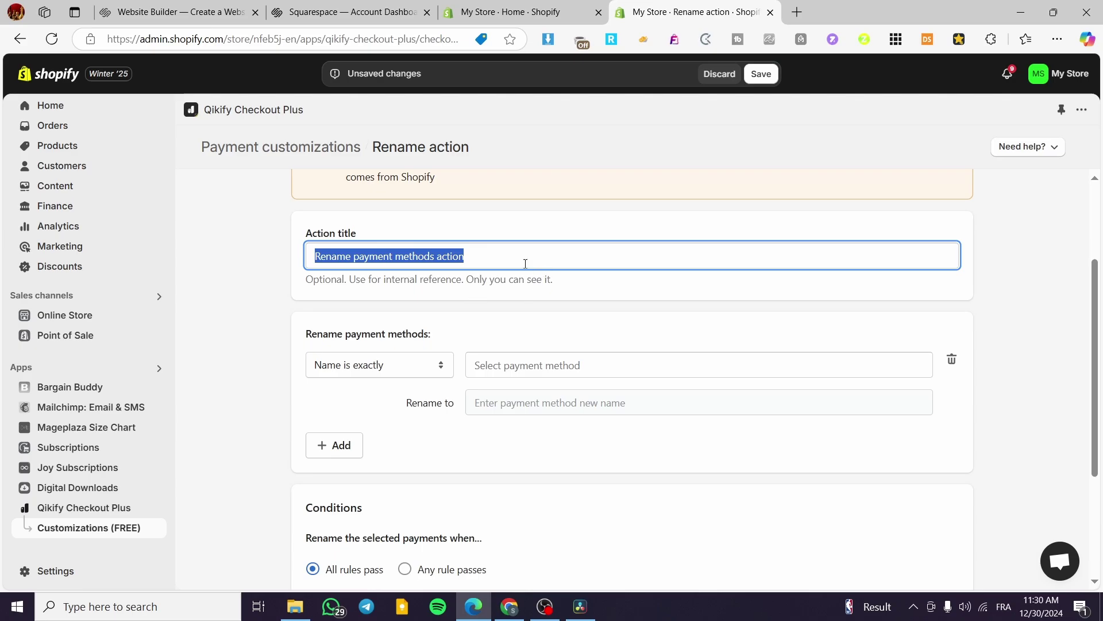
pyautogui.write('St')
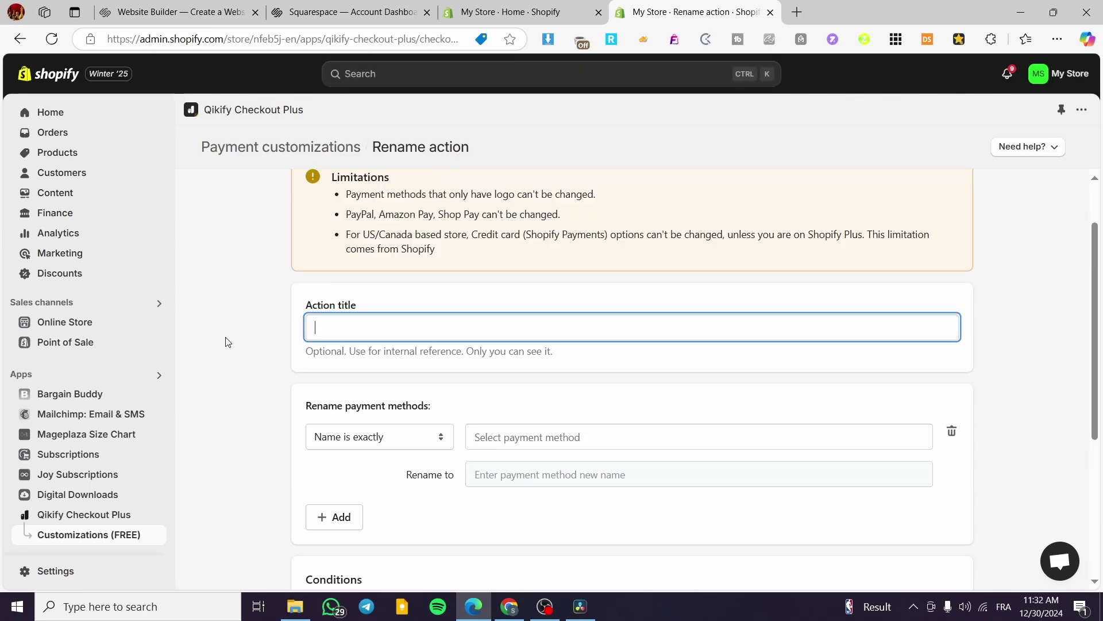
pyautogui.write('COD')
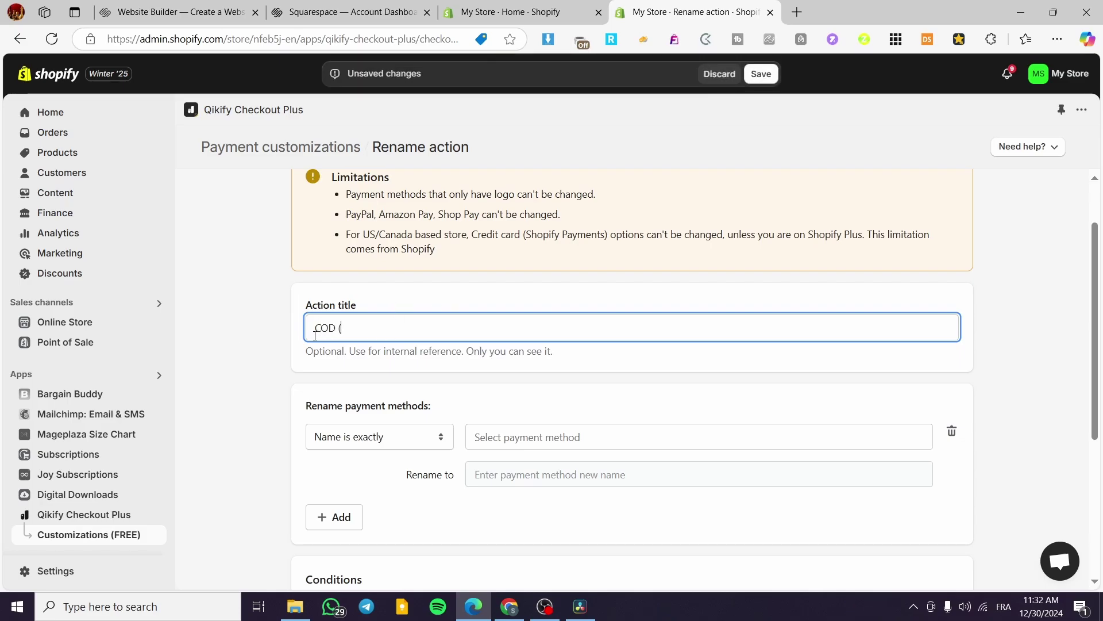
pyautogui.write('(Cash On Delivery')
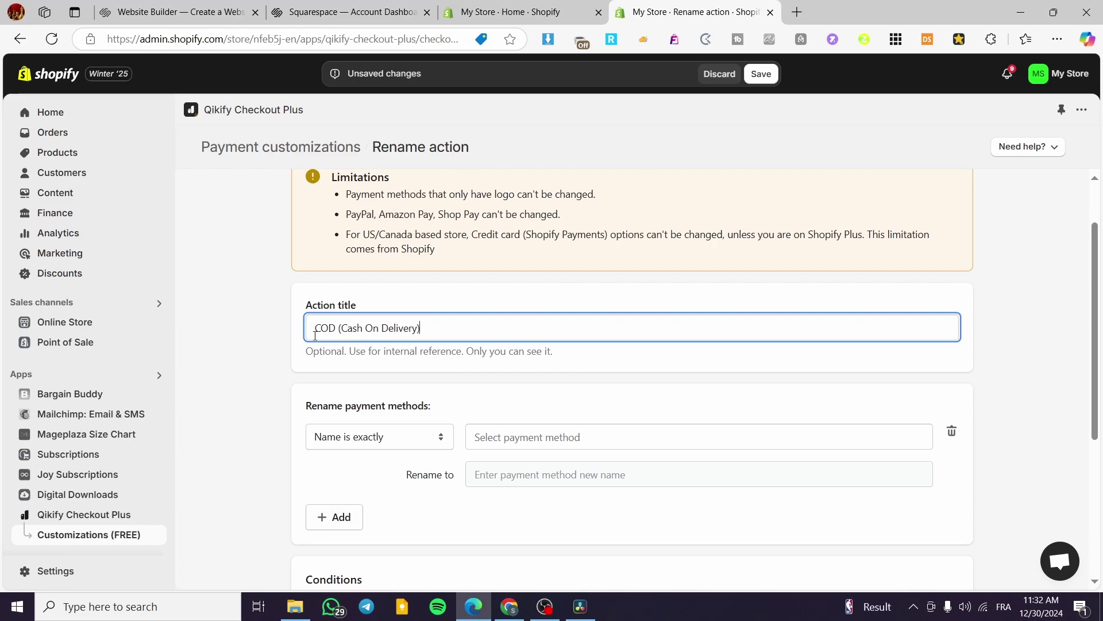
pyautogui.scroll(-3, 315, 335)
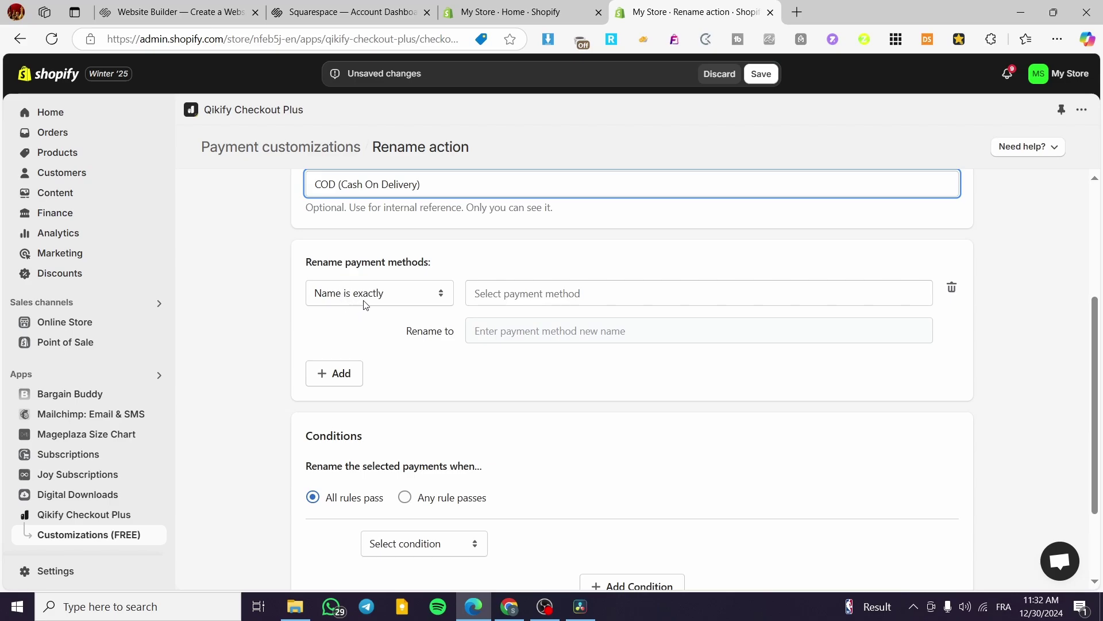
# - Choose Cash on Delivery (COD) as the payment method to rename
pyautogui.click(587, 298)
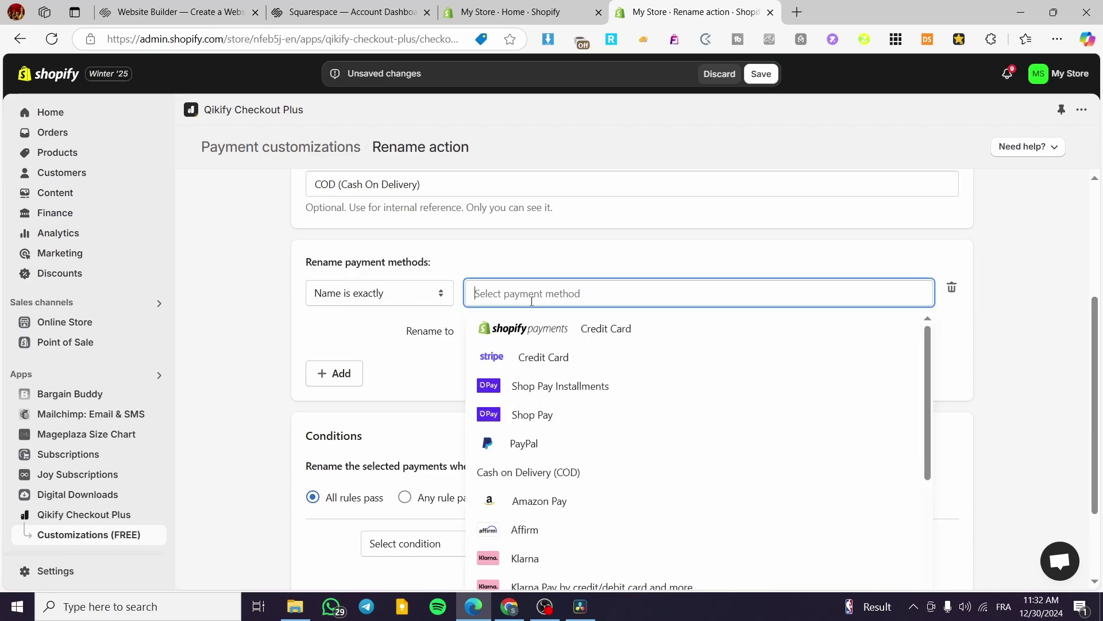
pyautogui.scroll(-7, 657, 414)
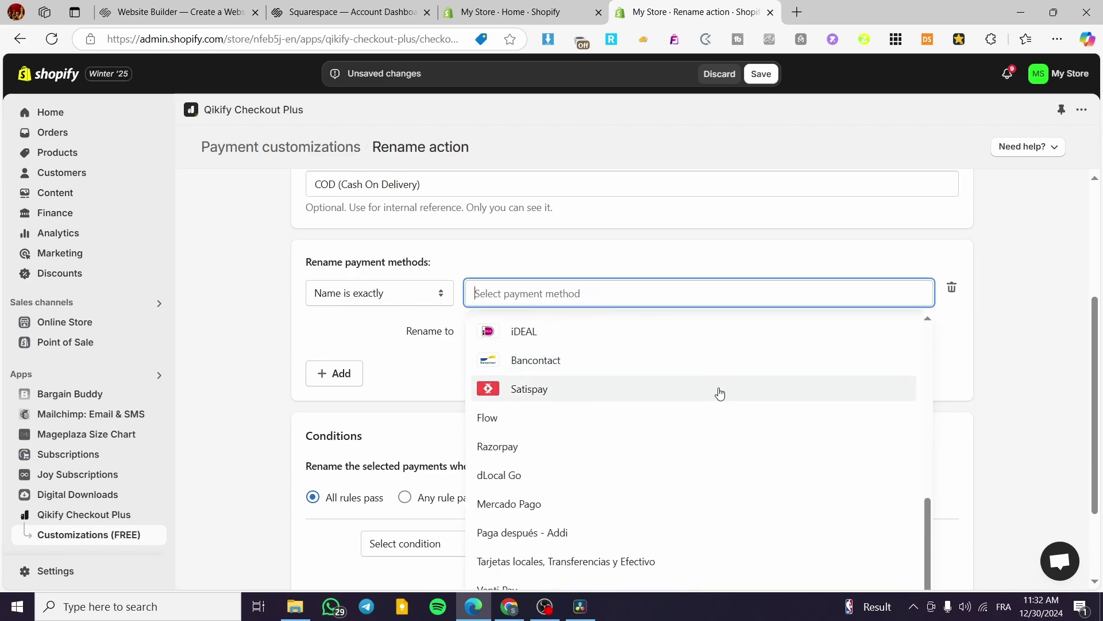
pyautogui.scroll(-2, 718, 391)
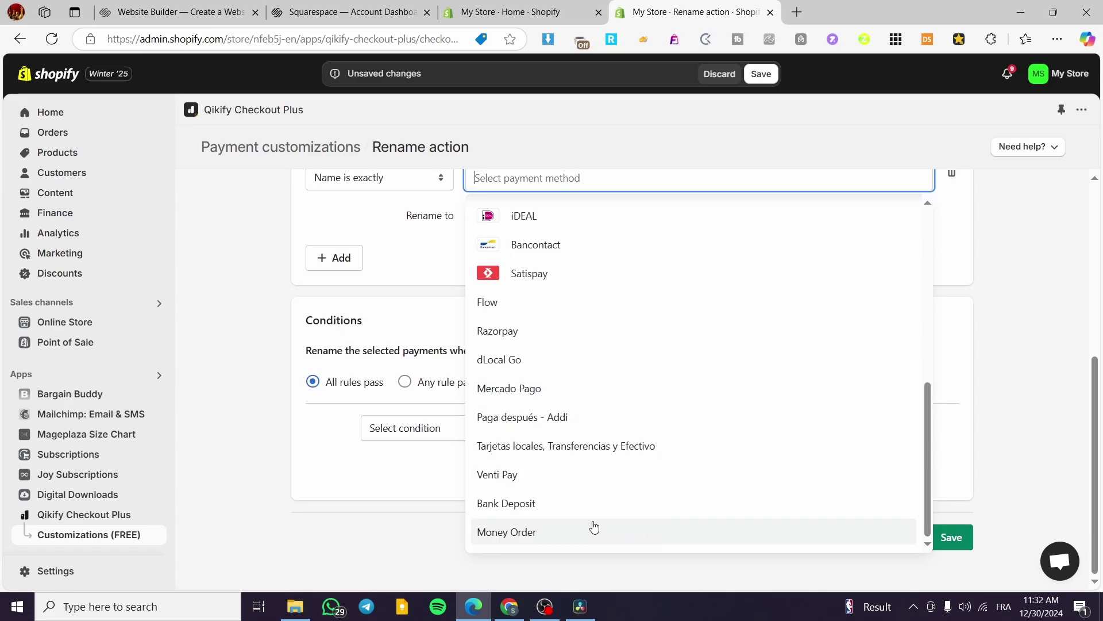
pyautogui.scroll(5, 609, 402)
pyautogui.click(580, 424)
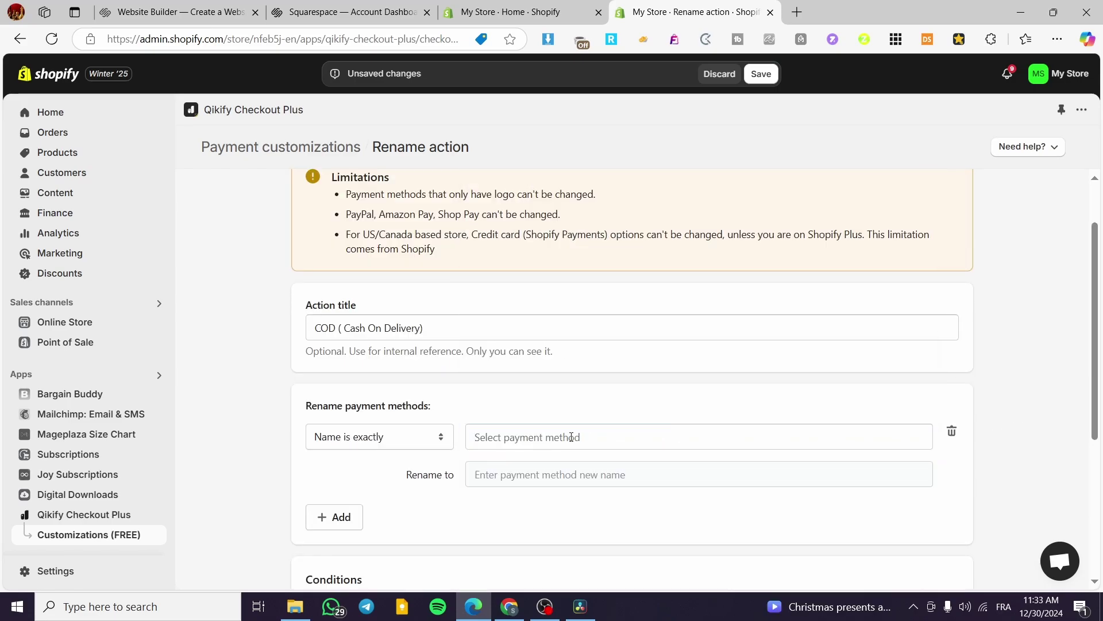
pyautogui.scroll(-3, 577, 438)
pyautogui.click(429, 291)
pyautogui.click(433, 291)
pyautogui.click(523, 287)
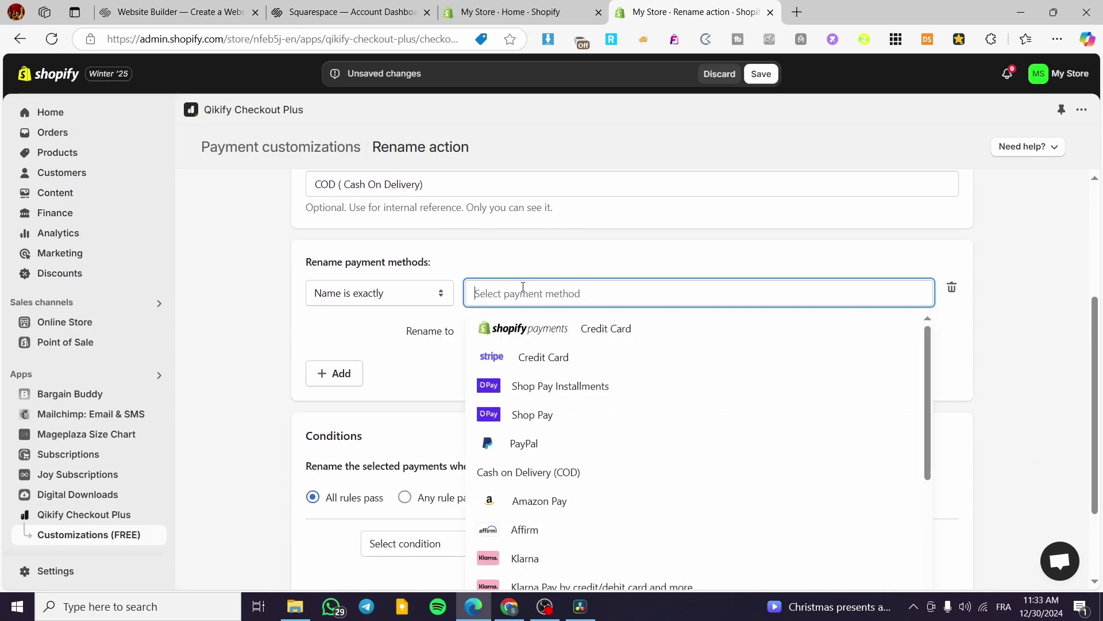
pyautogui.click(500, 474)
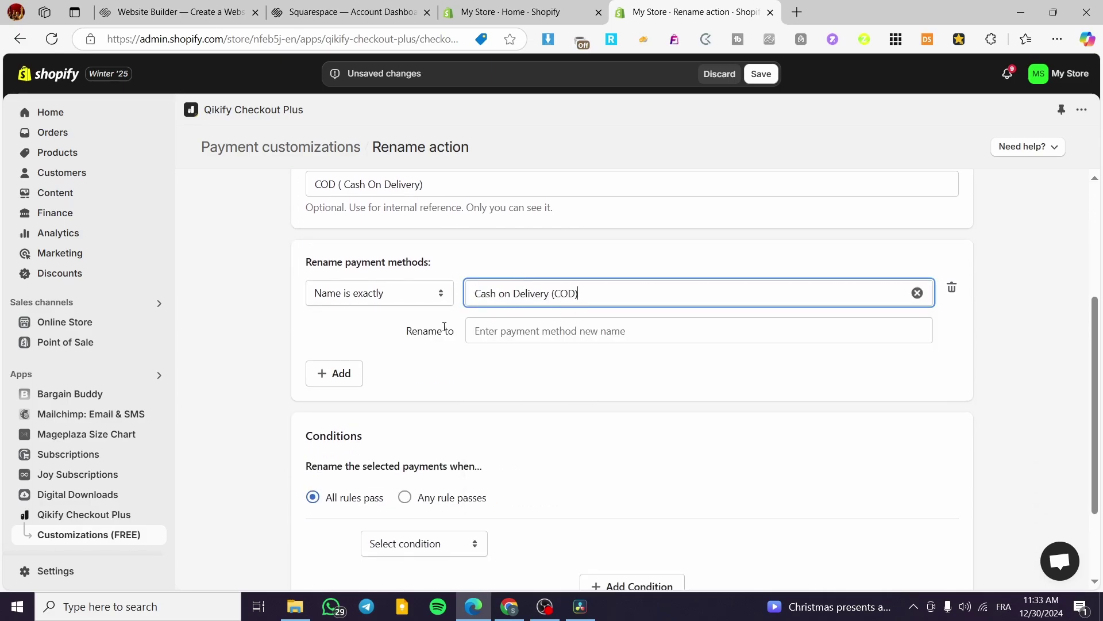
# - Copy the action title into Rename to, making it 'COD ( Cash On Delivery)'
pyautogui.click(643, 333)
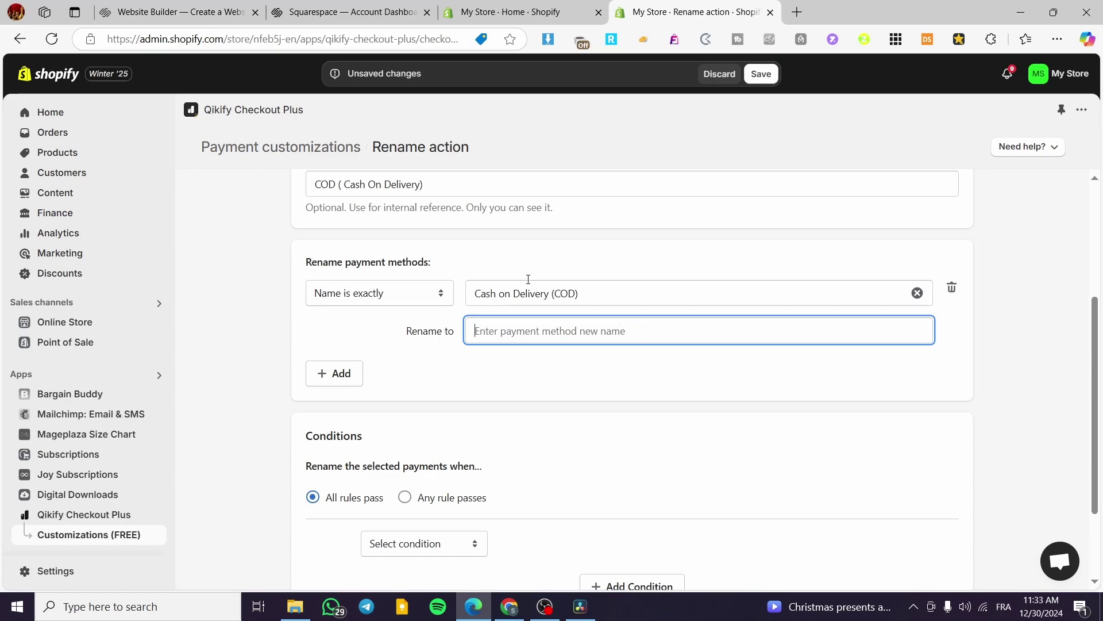
pyautogui.moveTo(433, 187); pyautogui.dragTo(251, 190)
pyautogui.hotkey('ctrl', 'c')
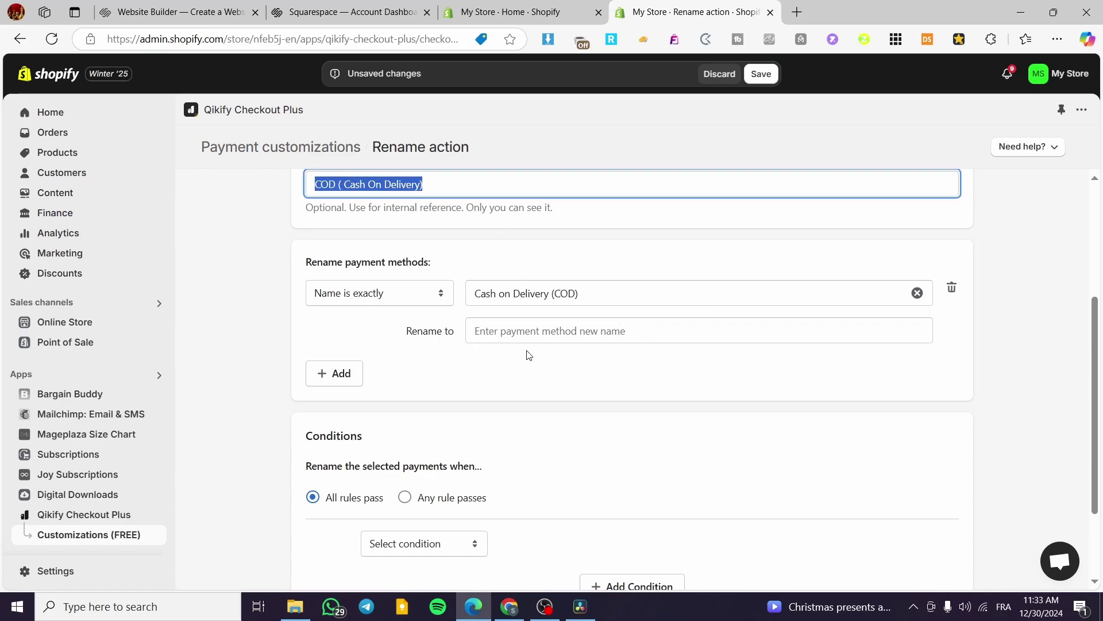
pyautogui.click(553, 330)
pyautogui.hotkey('ctrl', 'v')
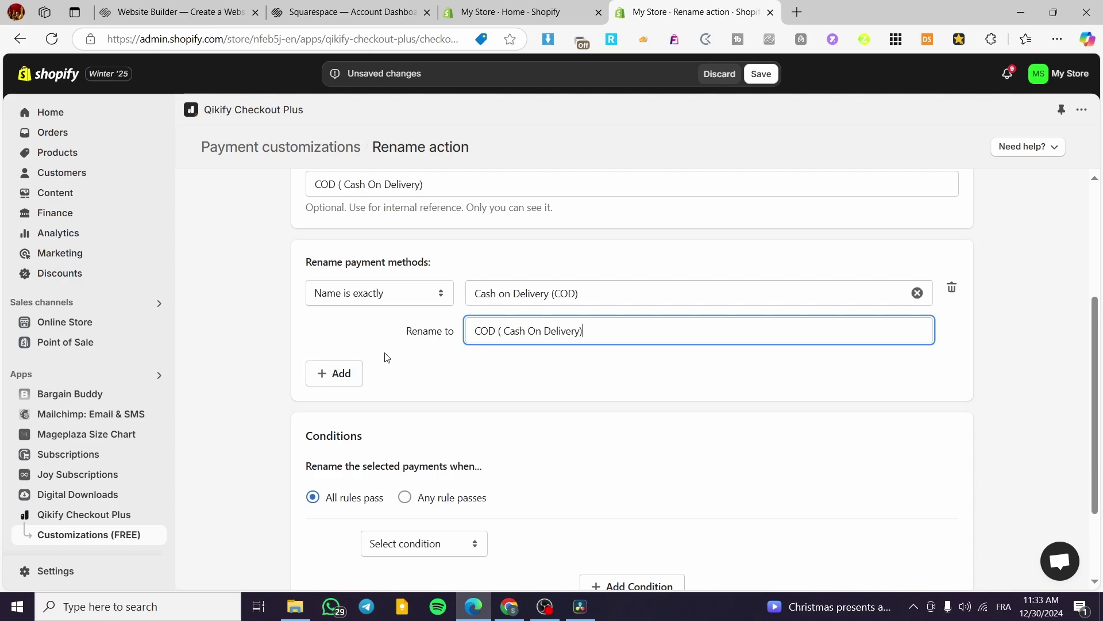
pyautogui.scroll(-1, 454, 287)
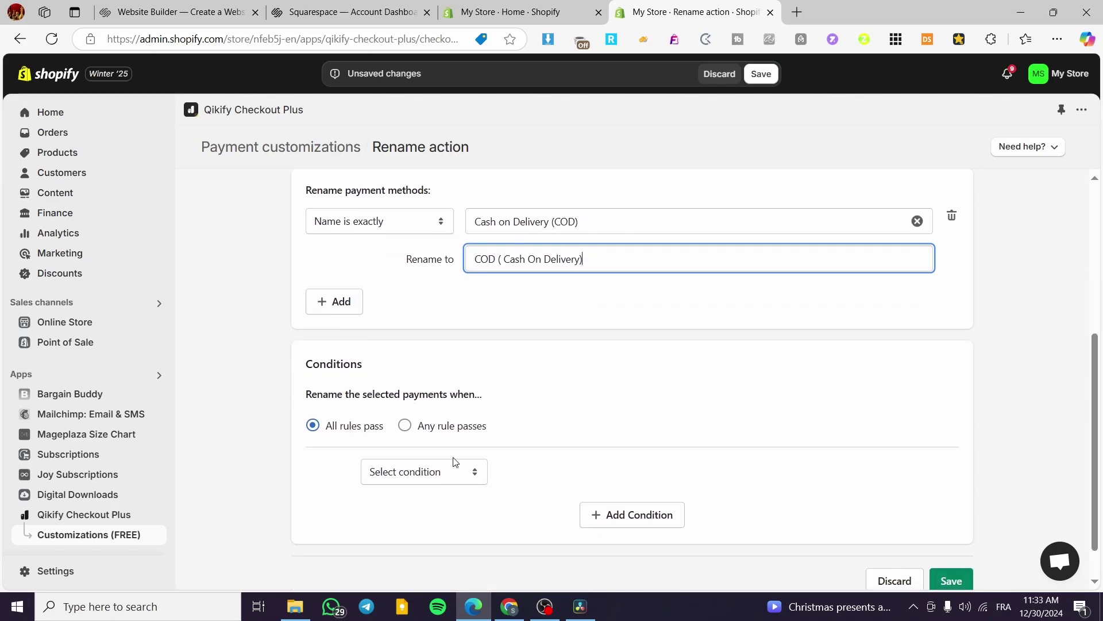
pyautogui.scroll(-1, 447, 437)
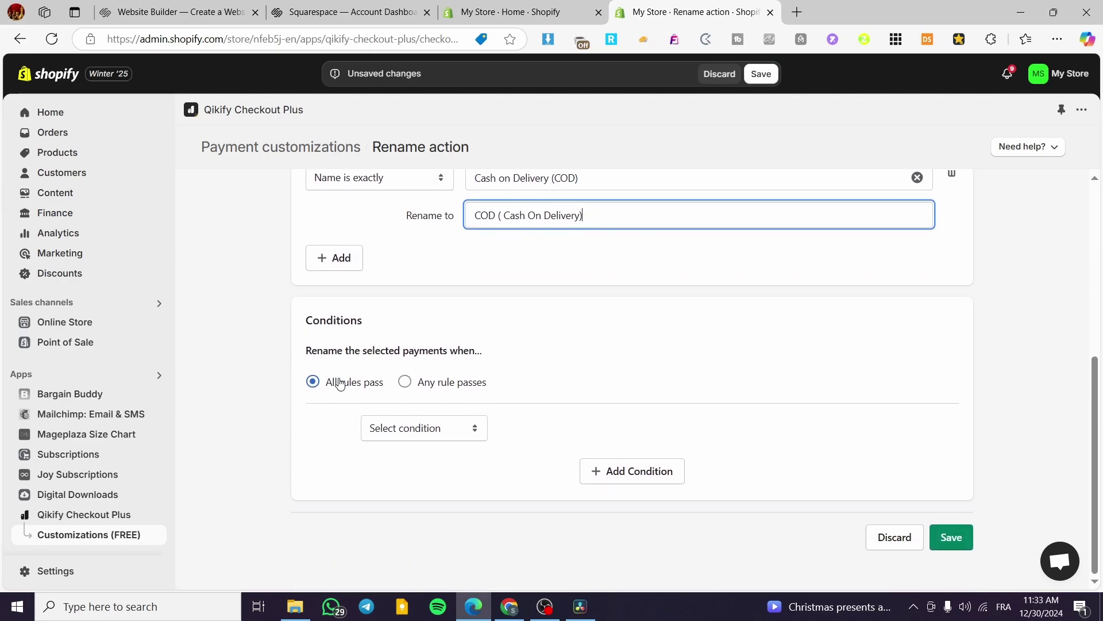
# - Apply the rename when any rule passes, with Shipping - City/Area in 'New Tork'
pyautogui.click(428, 387)
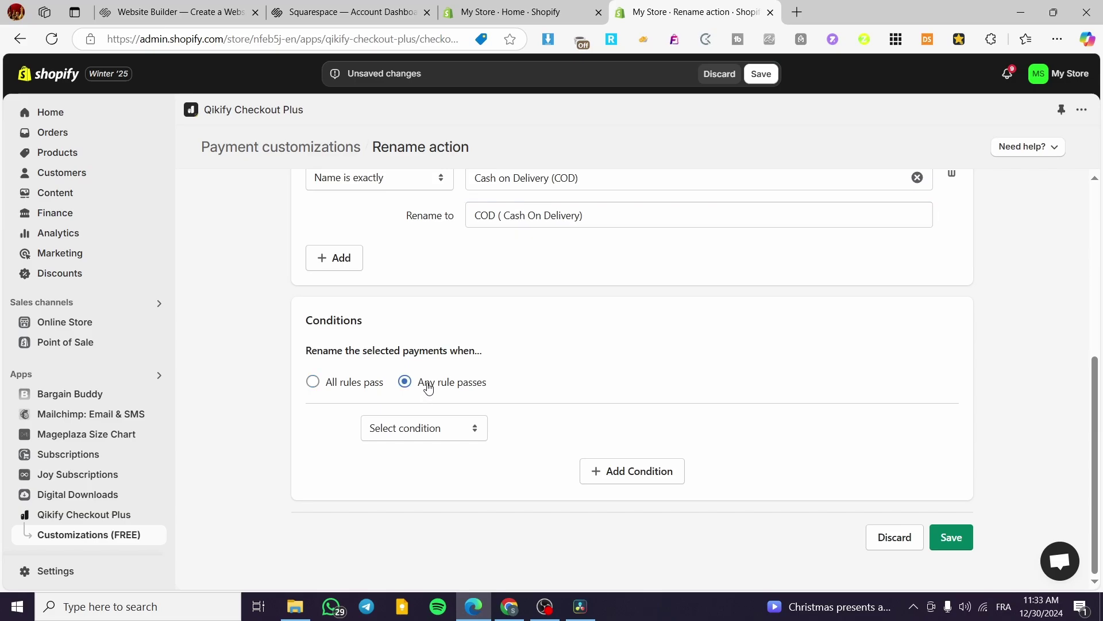
pyautogui.click(368, 386)
pyautogui.click(445, 385)
pyautogui.click(460, 433)
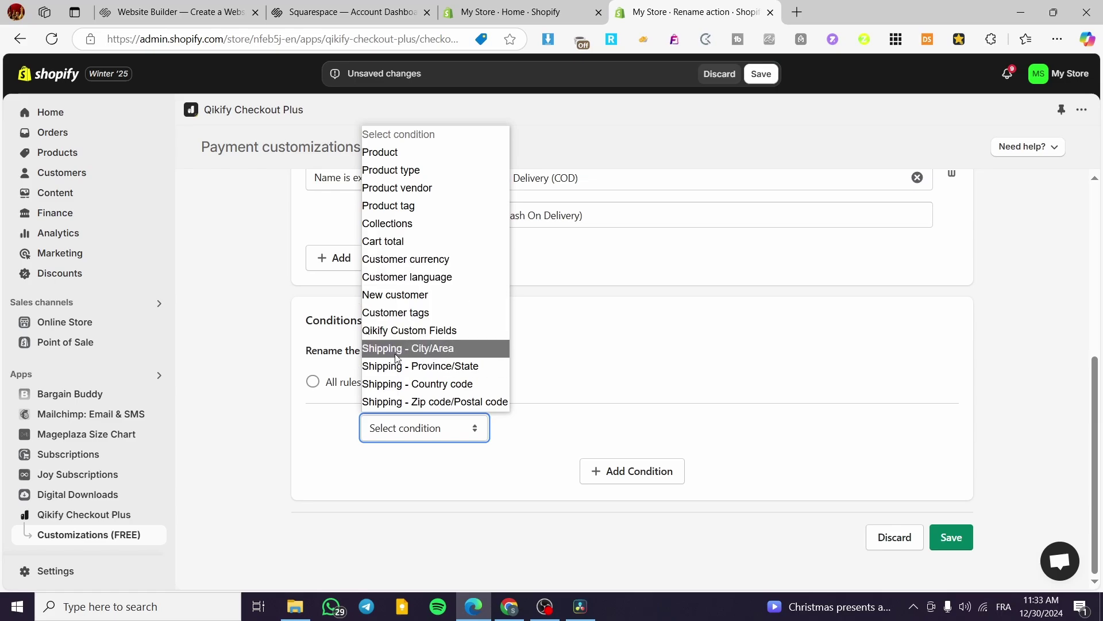
pyautogui.click(433, 358)
pyautogui.click(569, 433)
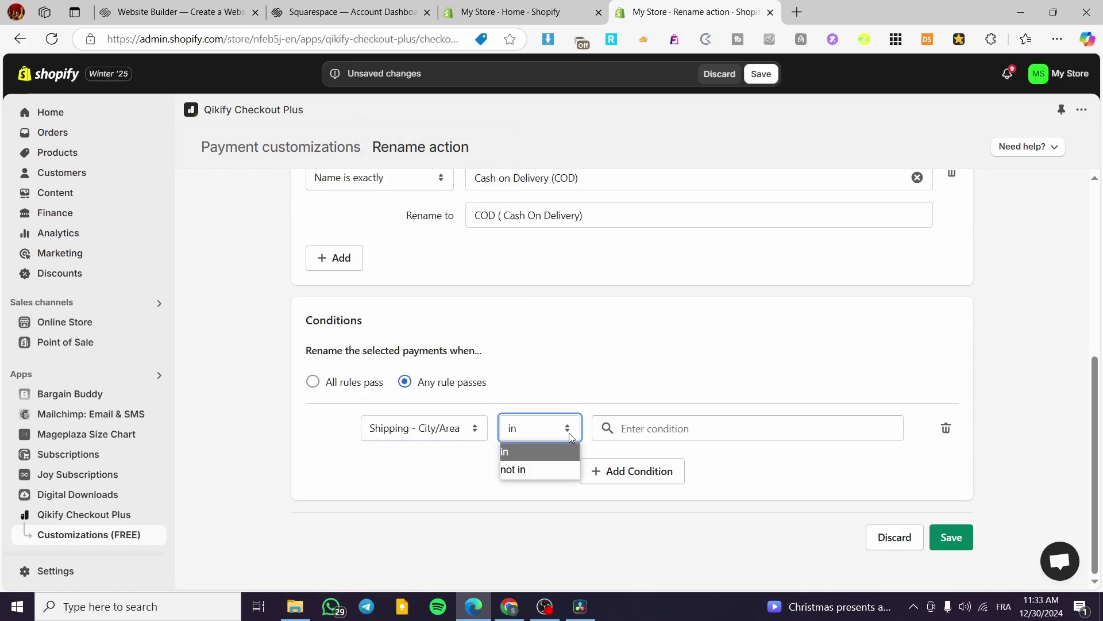
pyautogui.click(569, 433)
pyautogui.click(650, 428)
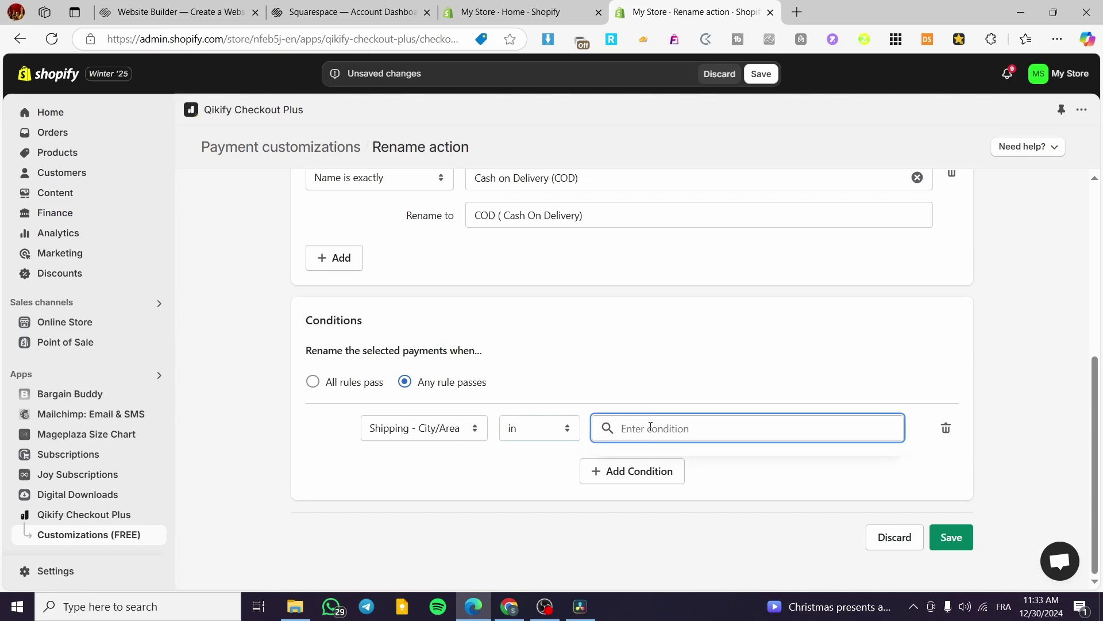
pyautogui.write('New')
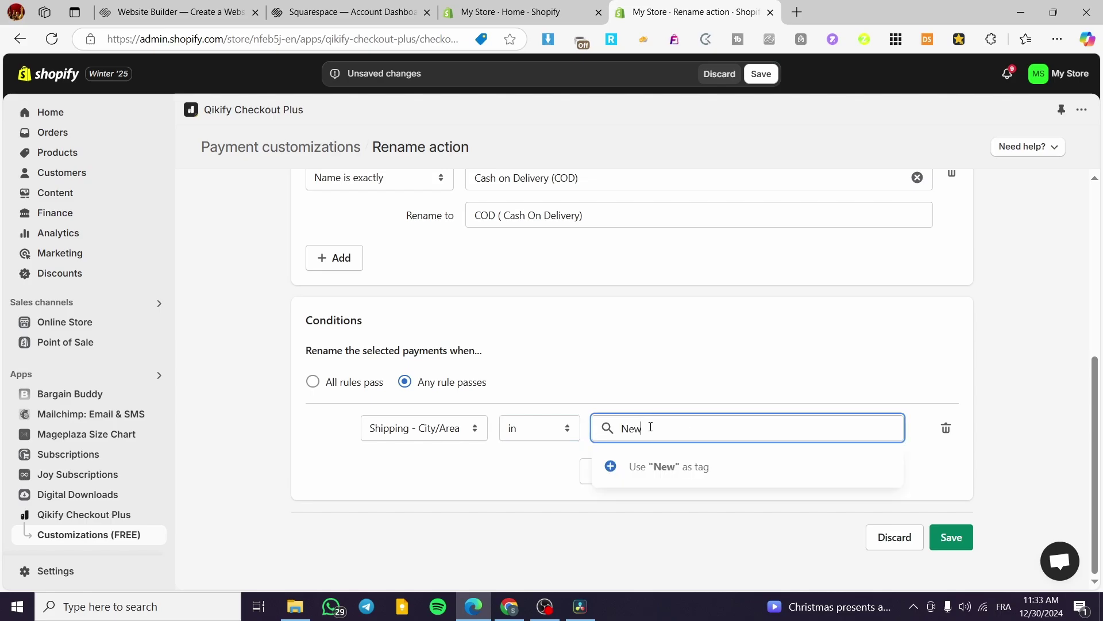
pyautogui.write(' Tork')
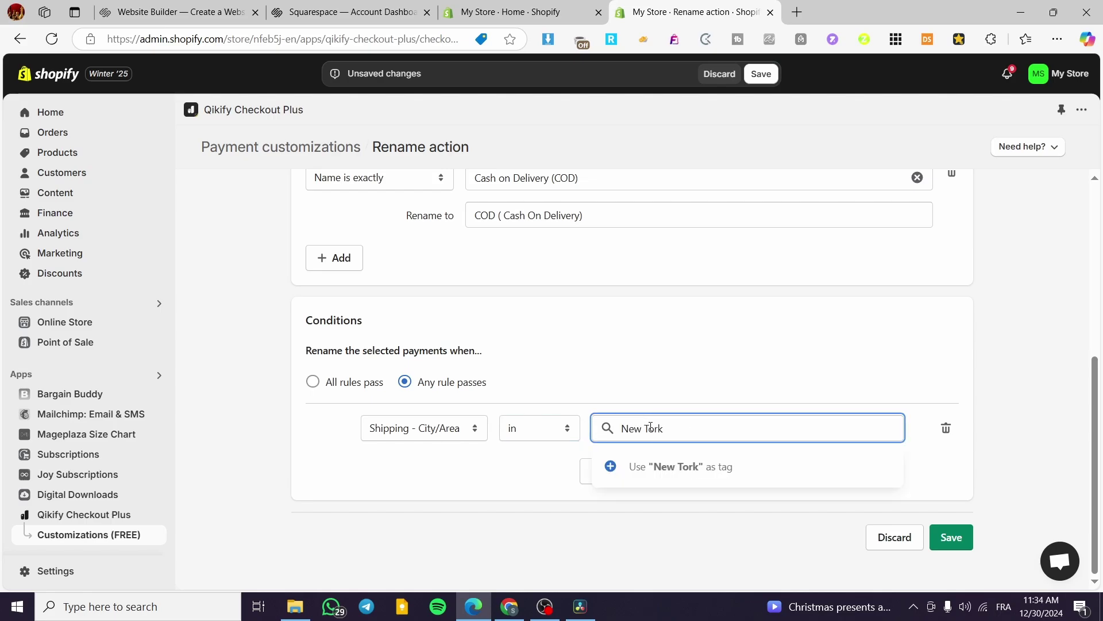
pyautogui.click(984, 501)
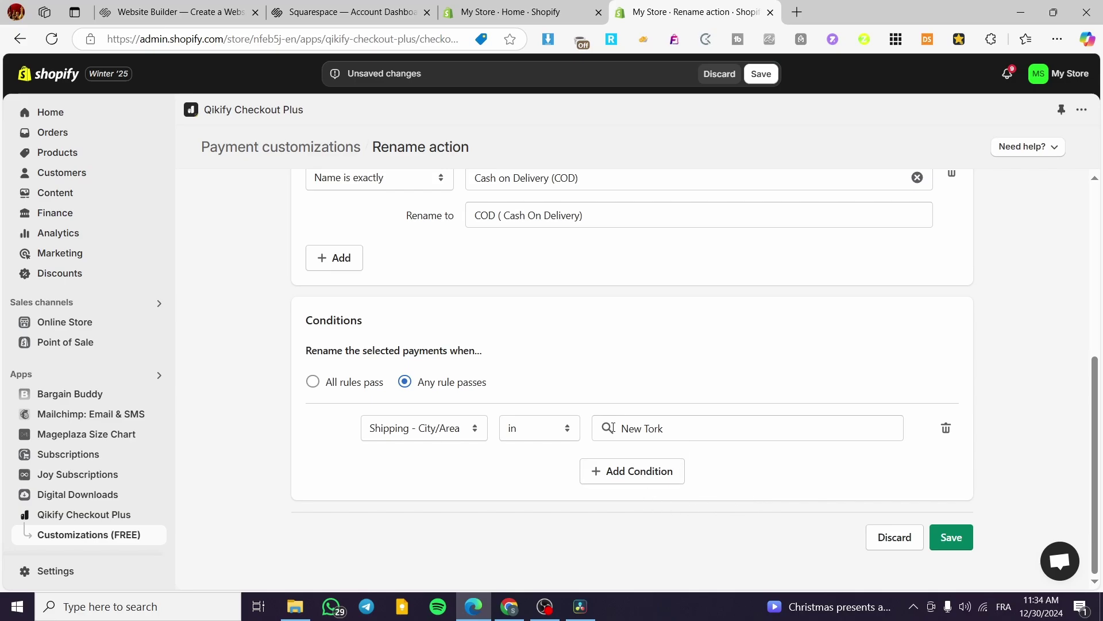
# - Add a second, empty payment method rename row
pyautogui.scroll(3, 552, 340)
pyautogui.click(343, 400)
pyautogui.scroll(-5, 487, 425)
# - Set the new row to rename Shopify Payments to 'Online Payment'
pyautogui.scroll(3, 492, 414)
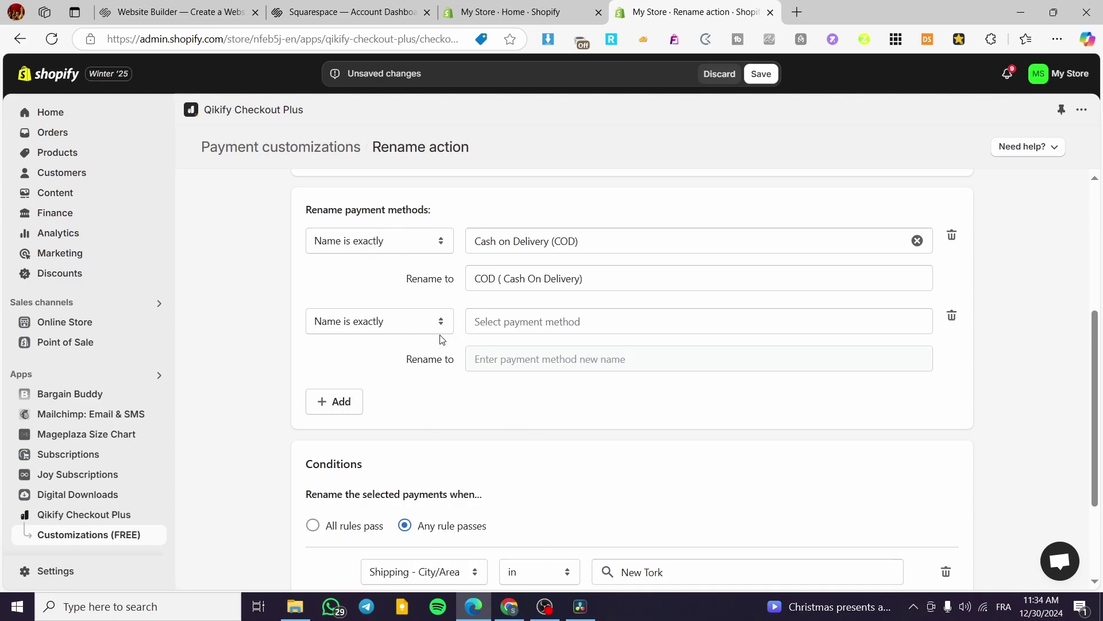
pyautogui.click(411, 321)
pyautogui.click(412, 322)
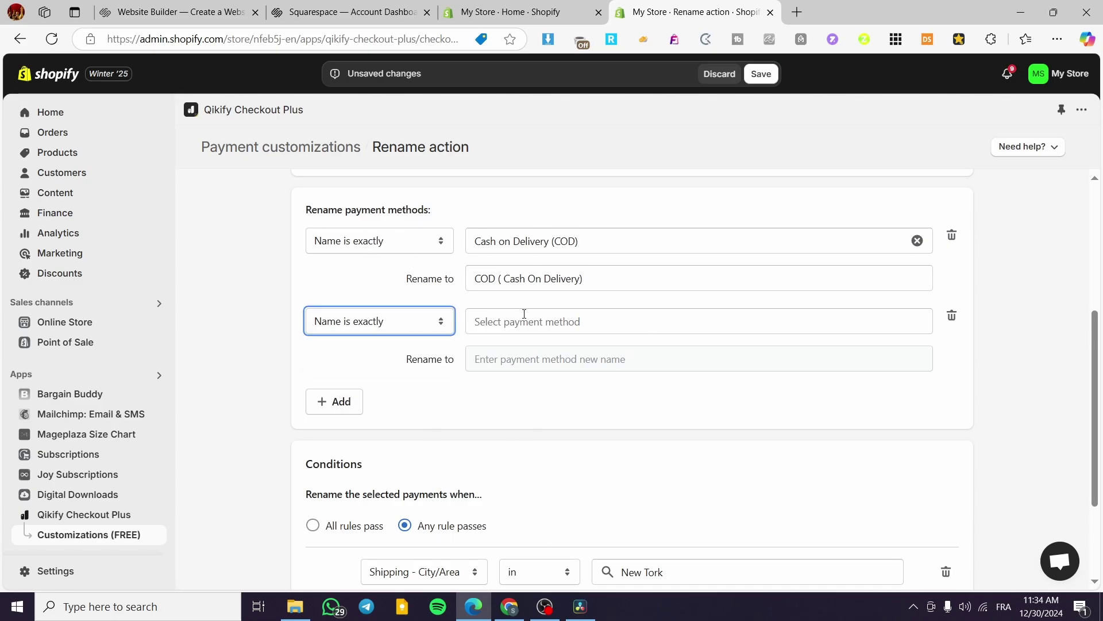
pyautogui.click(587, 323)
pyautogui.click(589, 358)
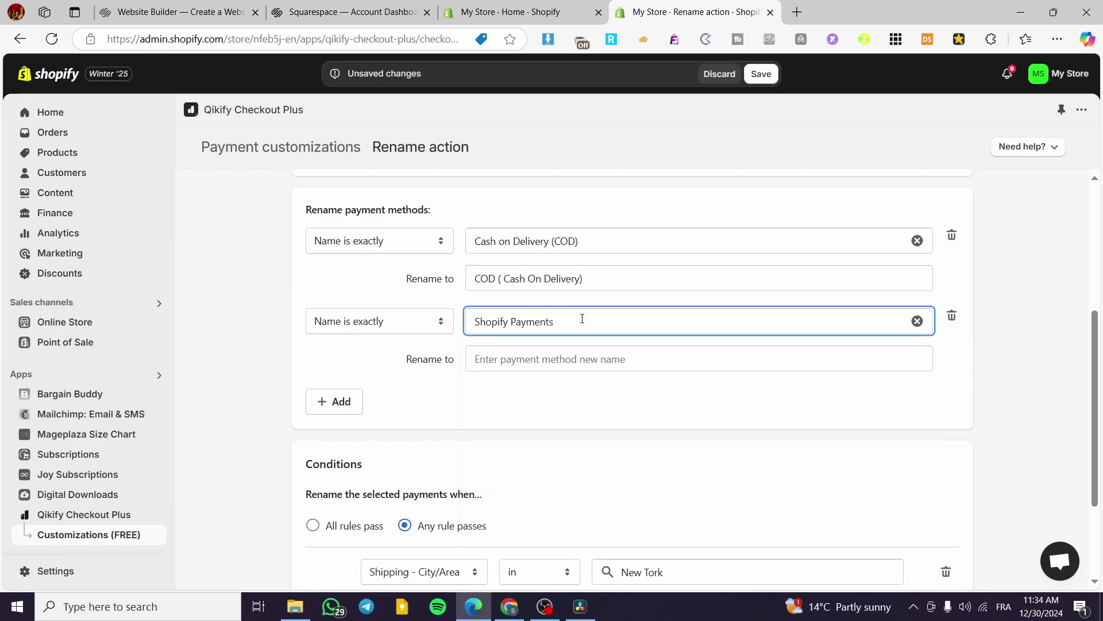
pyautogui.click(577, 357)
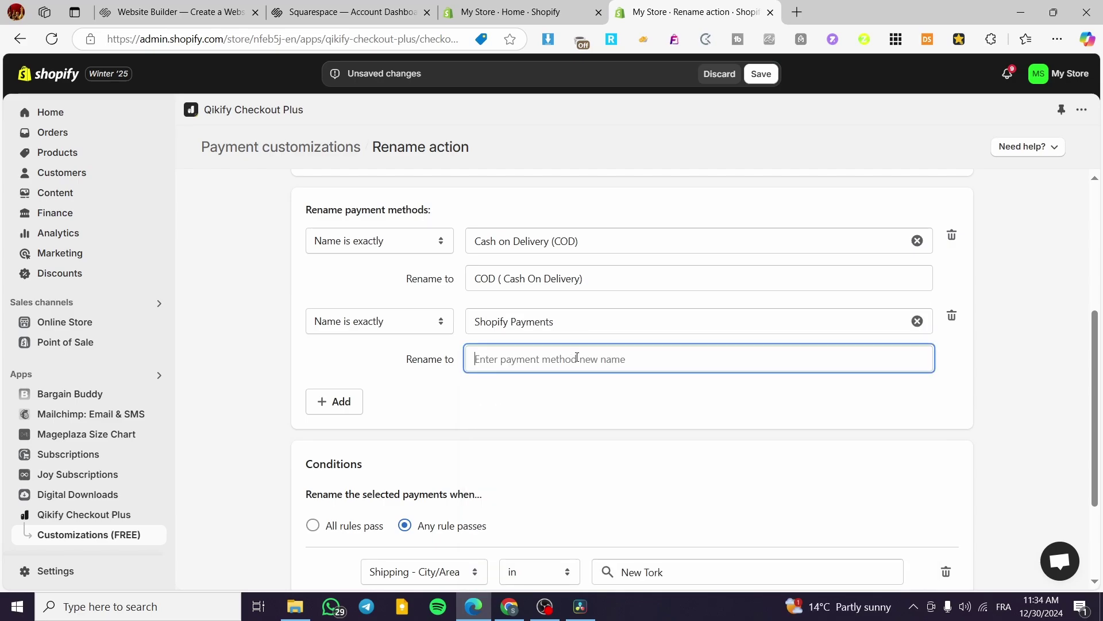
pyautogui.write('S')
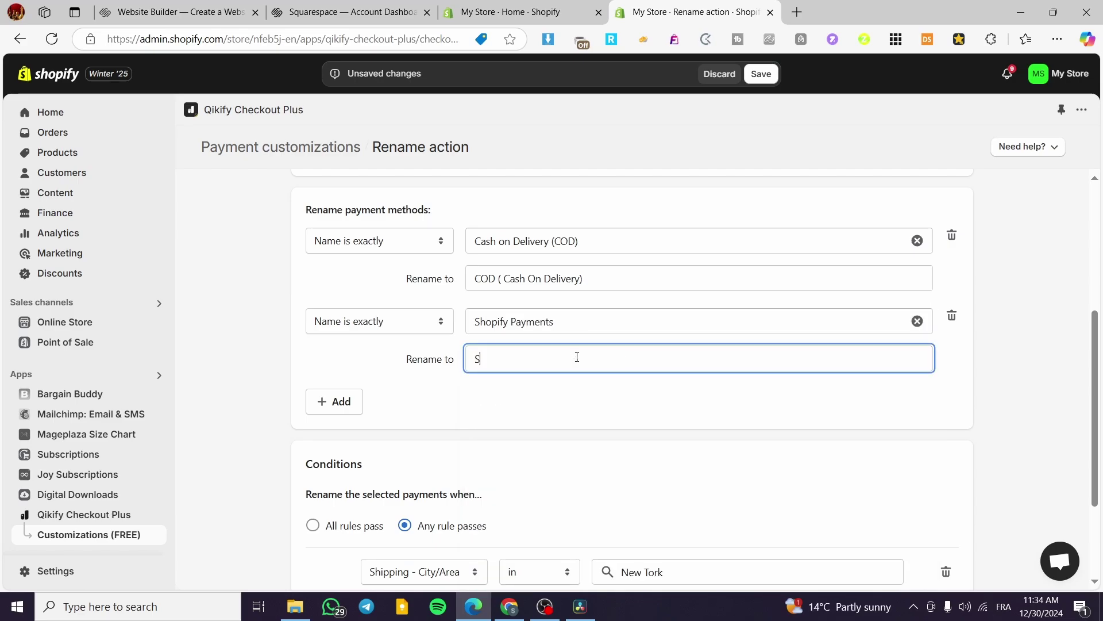
pyautogui.write('tandar')
pyautogui.press('BackSpace')
pyautogui.press('BackSpace')
pyautogui.press('BackSpace')
pyautogui.press('BackSpace')
pyautogui.press('BackSpace')
pyautogui.write('Online Pa')
pyautogui.click(1082, 366)
# - Review the form and save the rename action
pyautogui.scroll(-2, 475, 271)
pyautogui.scroll(2, 379, 252)
pyautogui.scroll(5, 620, 375)
pyautogui.scroll(-7, 627, 339)
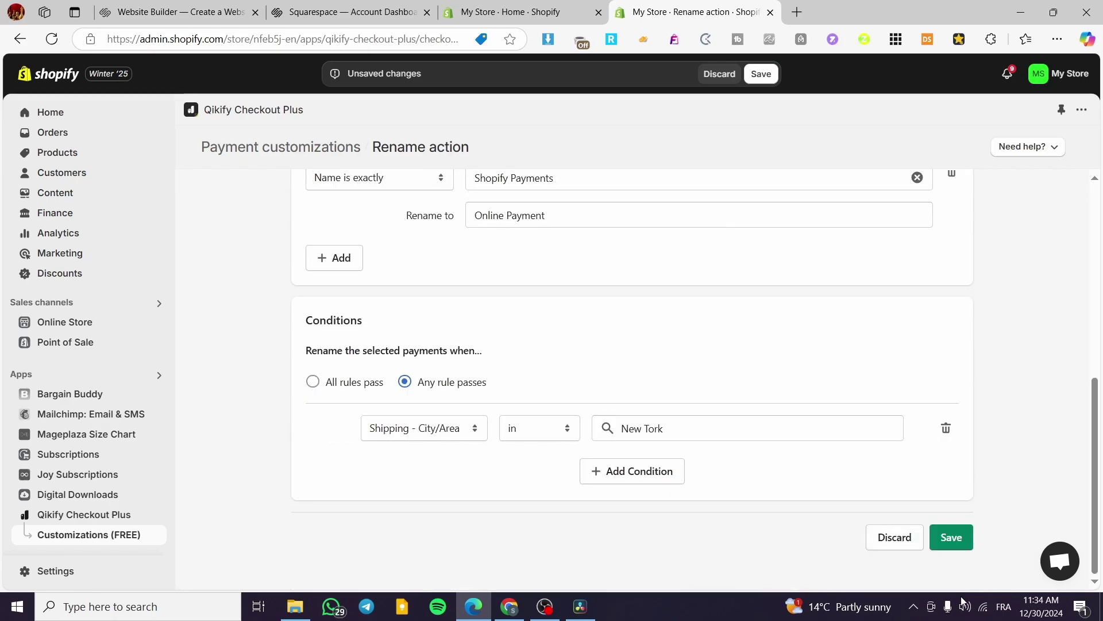
pyautogui.click(954, 541)
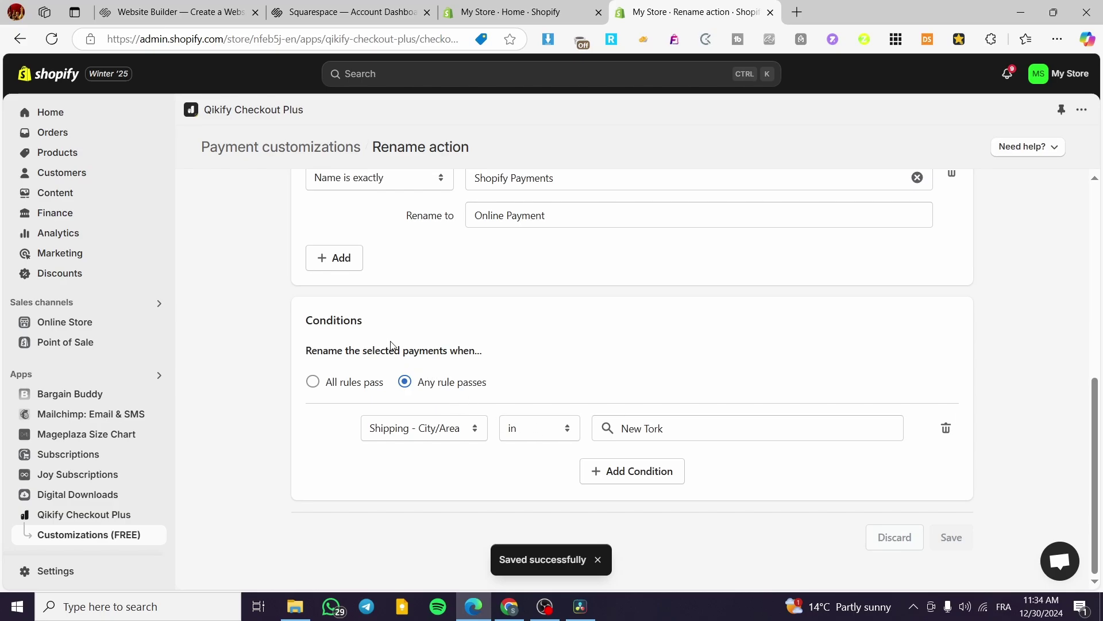
# - Add a second condition row without choosing a type, then delete the empty row
pyautogui.click(650, 473)
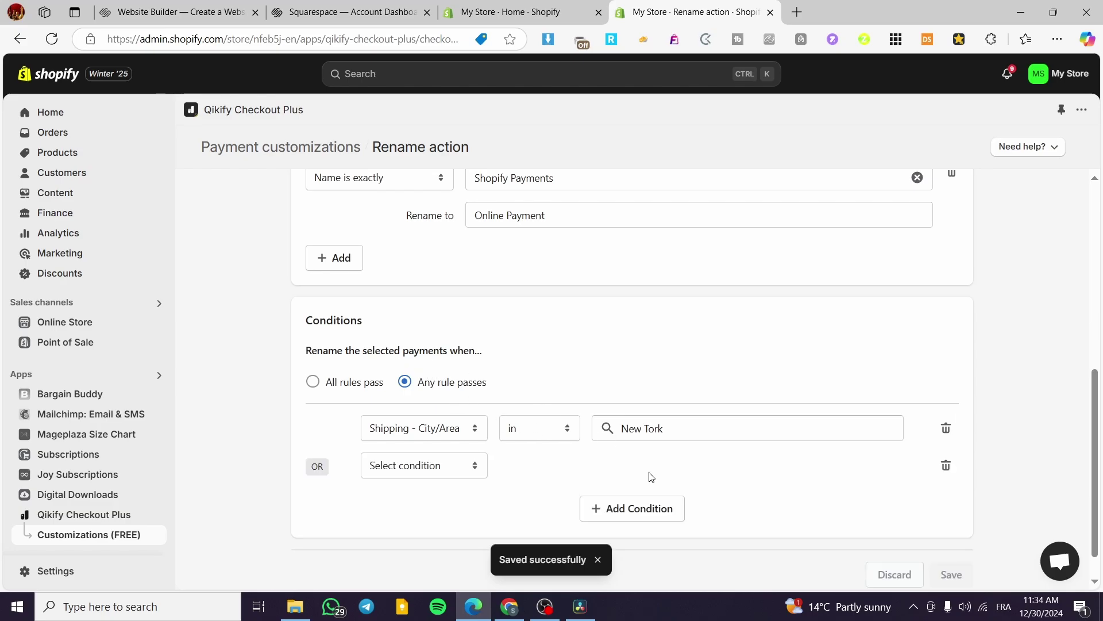
pyautogui.click(445, 465)
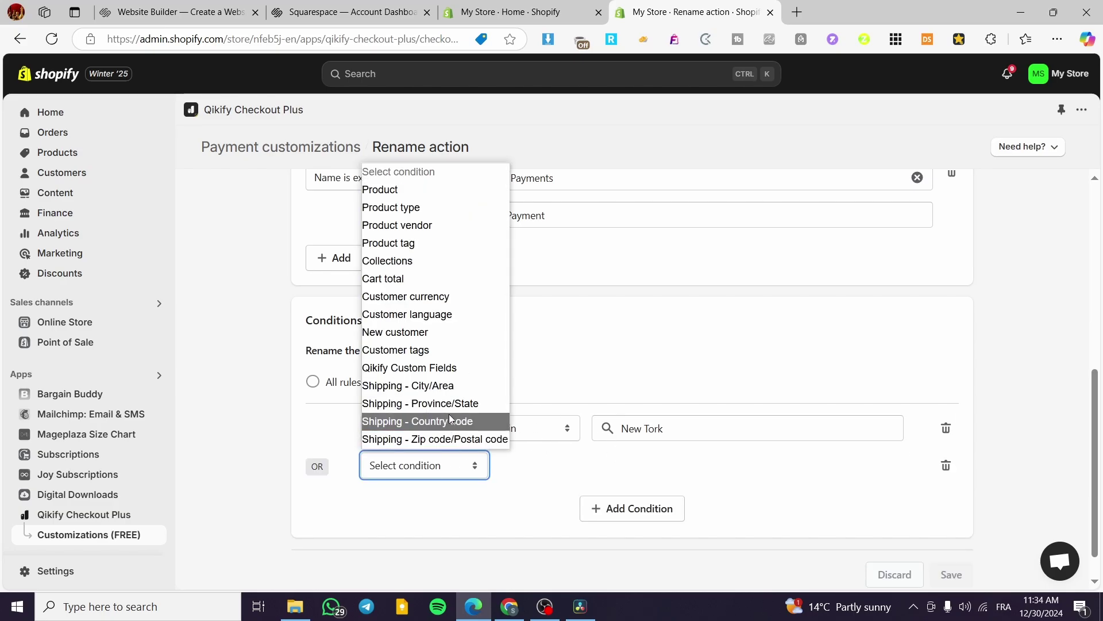
pyautogui.click(260, 400)
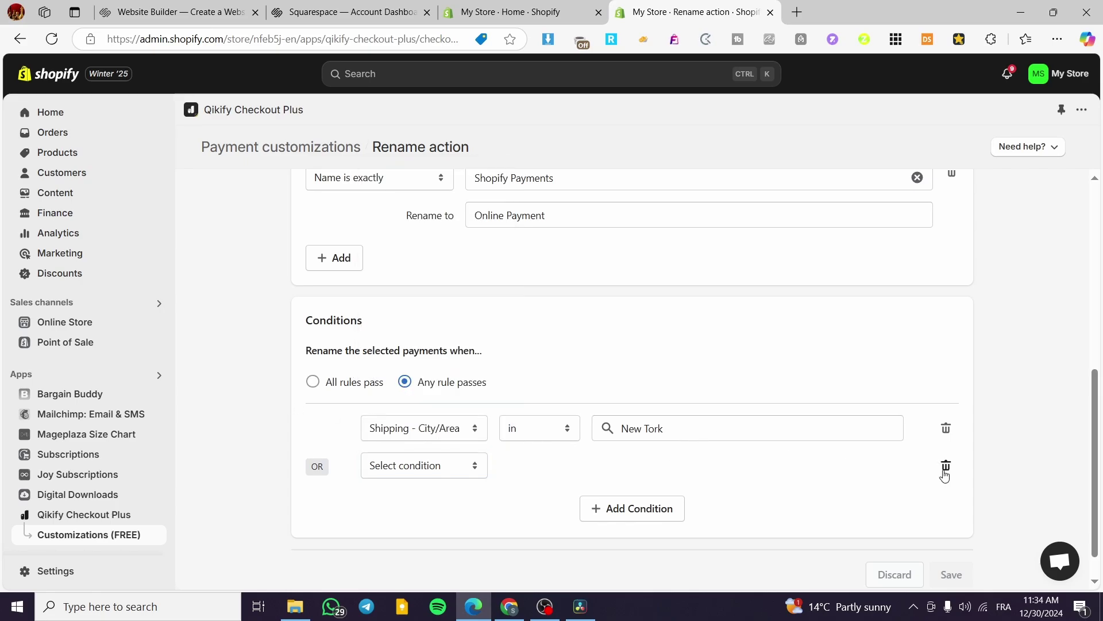
pyautogui.scroll(3, 869, 398)
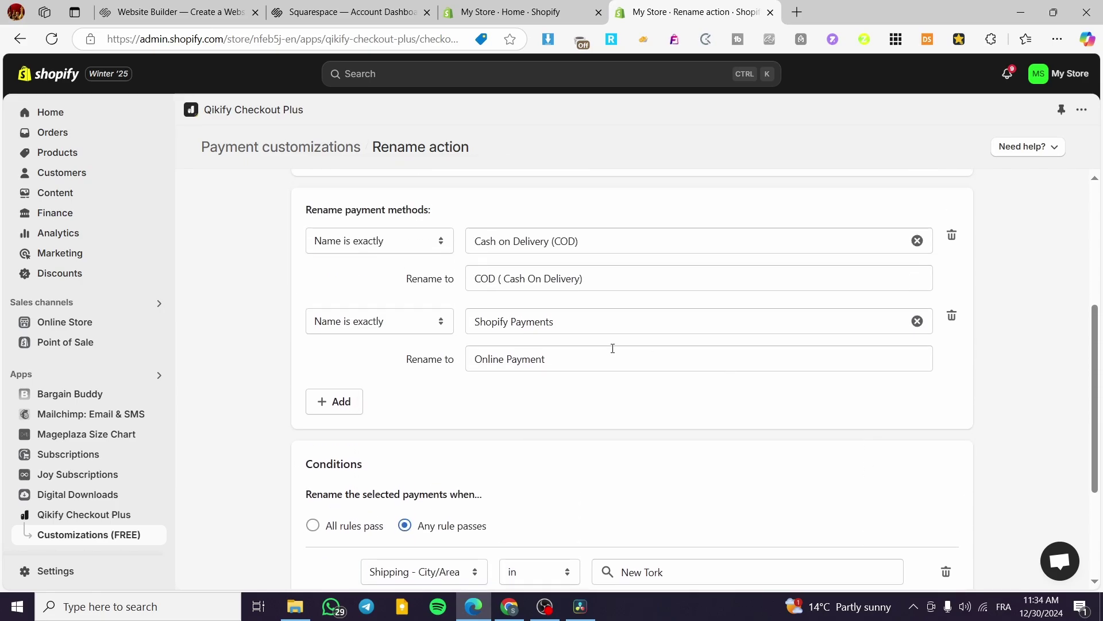
pyautogui.scroll(3, 453, 318)
pyautogui.scroll(-4, 548, 335)
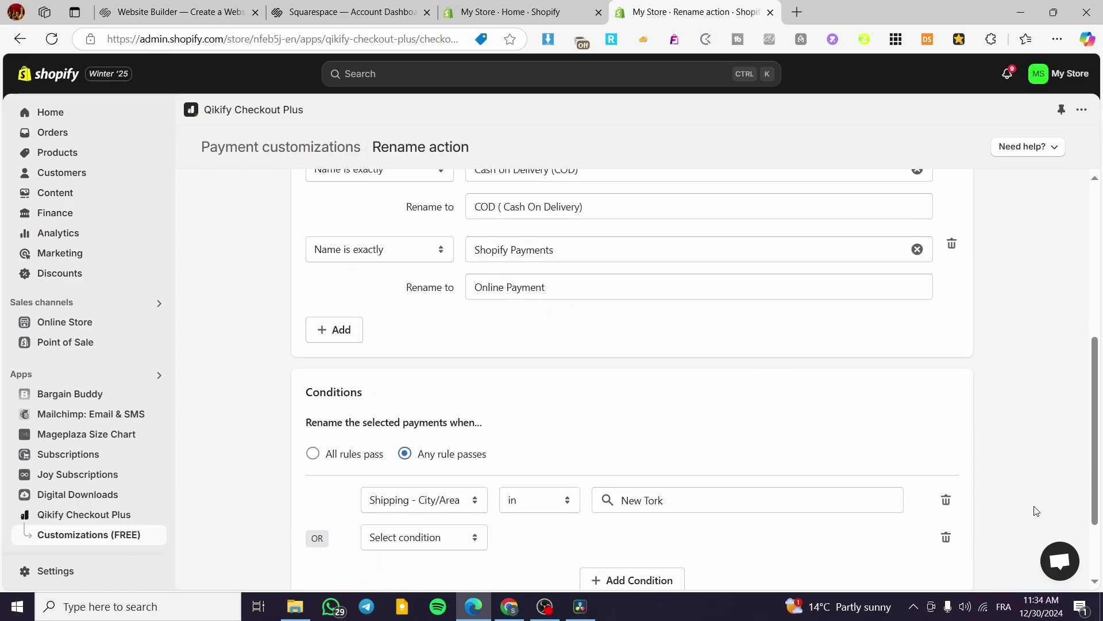
pyautogui.click(946, 538)
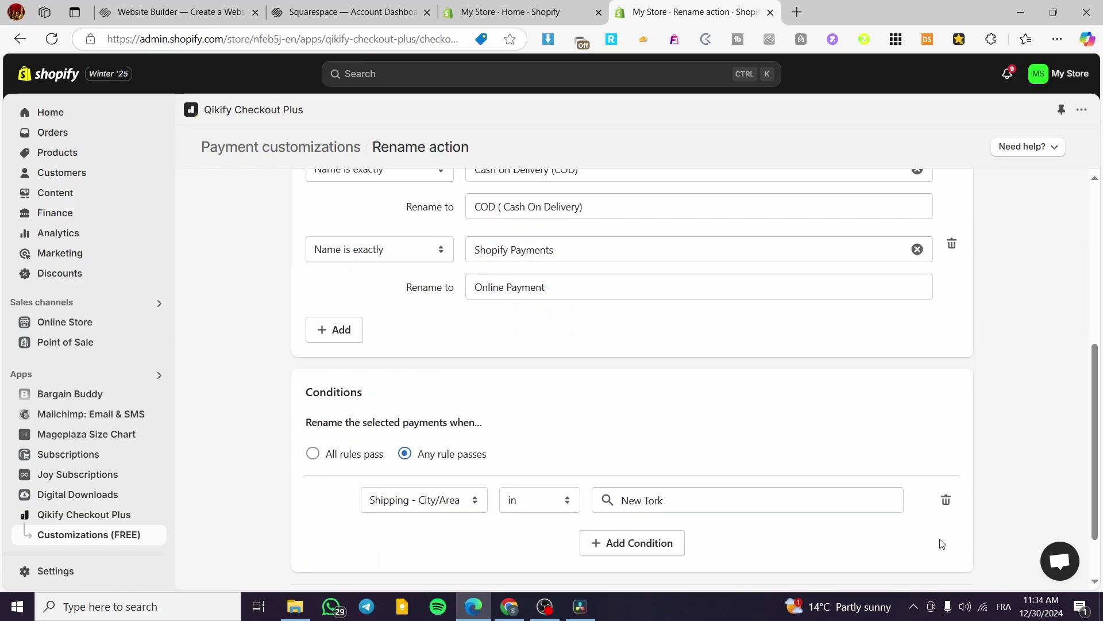
# - Delete the New Tork city condition, save the rename action, and return to Payment customizations
pyautogui.click(946, 500)
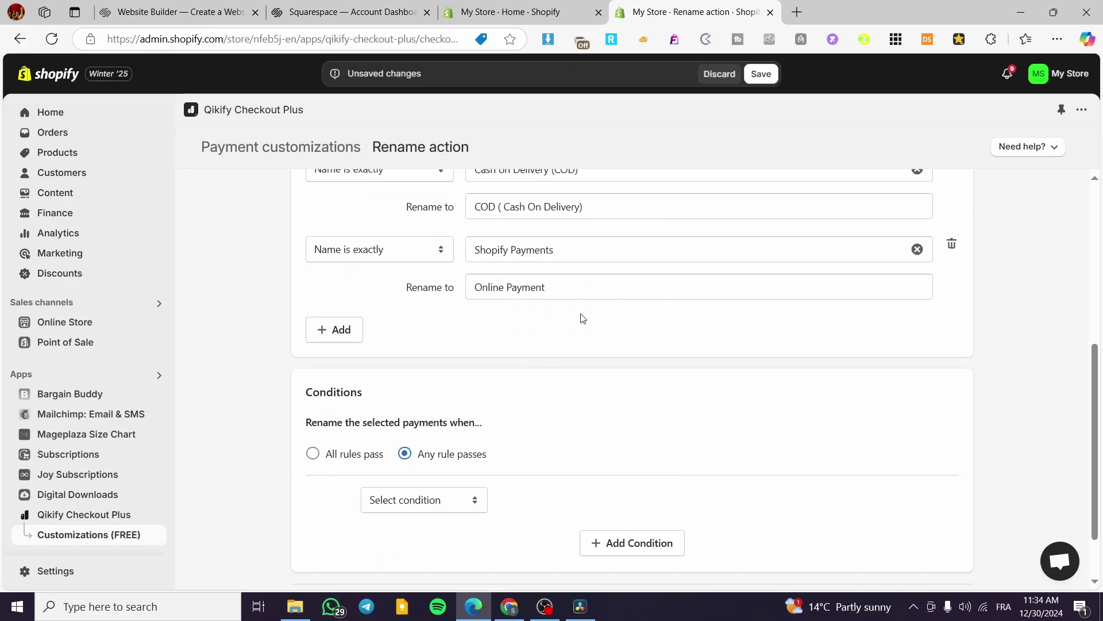
pyautogui.scroll(-1, 582, 317)
pyautogui.click(951, 537)
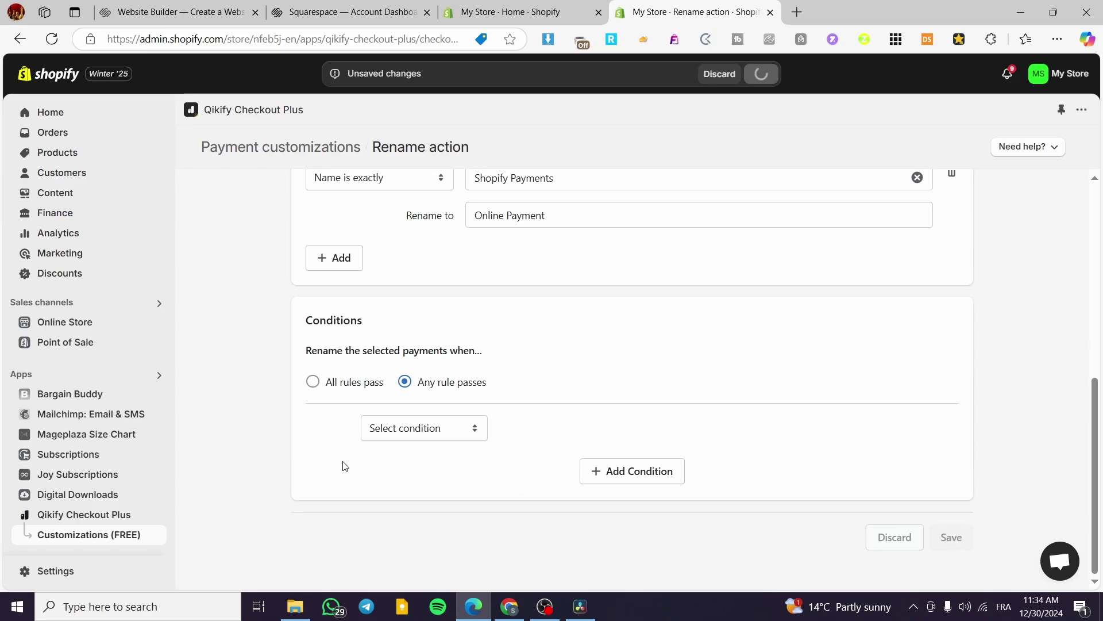
pyautogui.scroll(10, 828, 377)
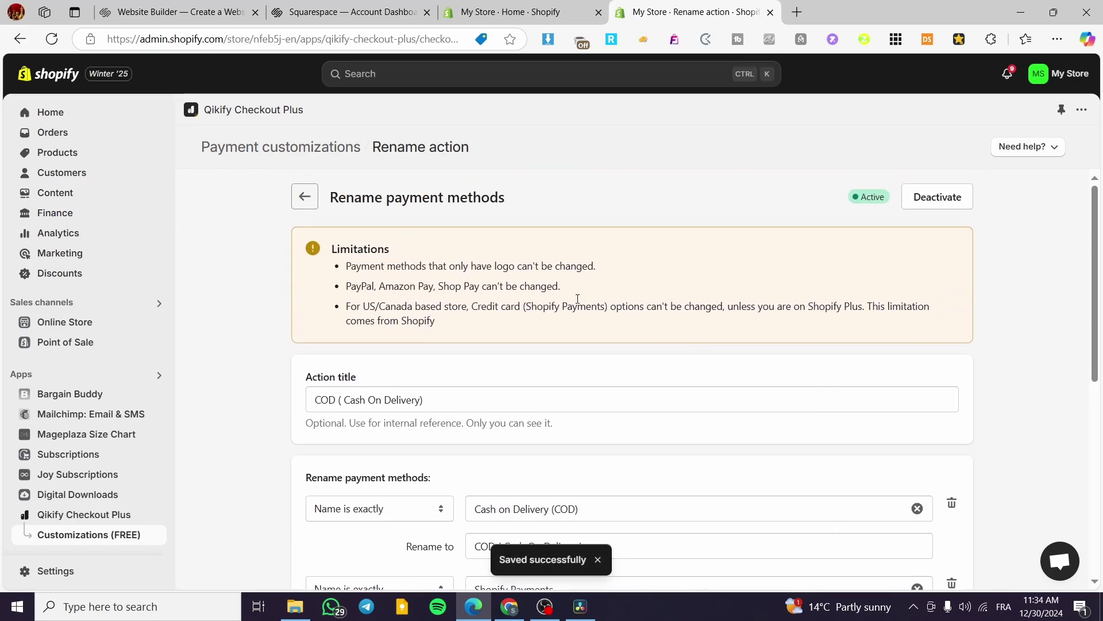
pyautogui.click(301, 200)
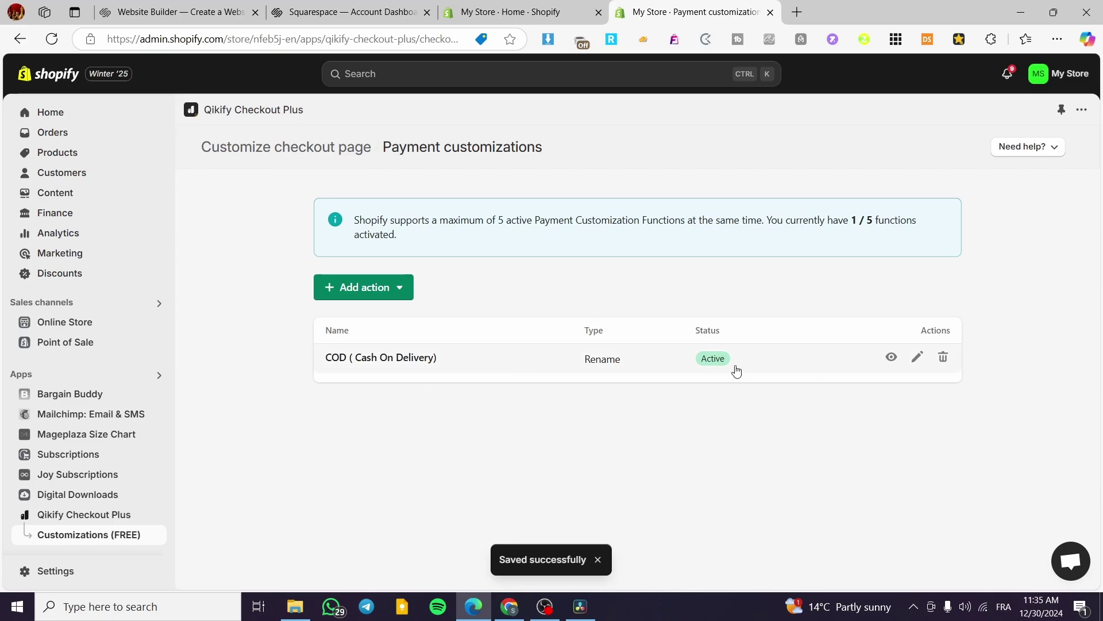
# - Remove the Shopify Payments to Online Payment rename from the COD action and save
pyautogui.click(919, 358)
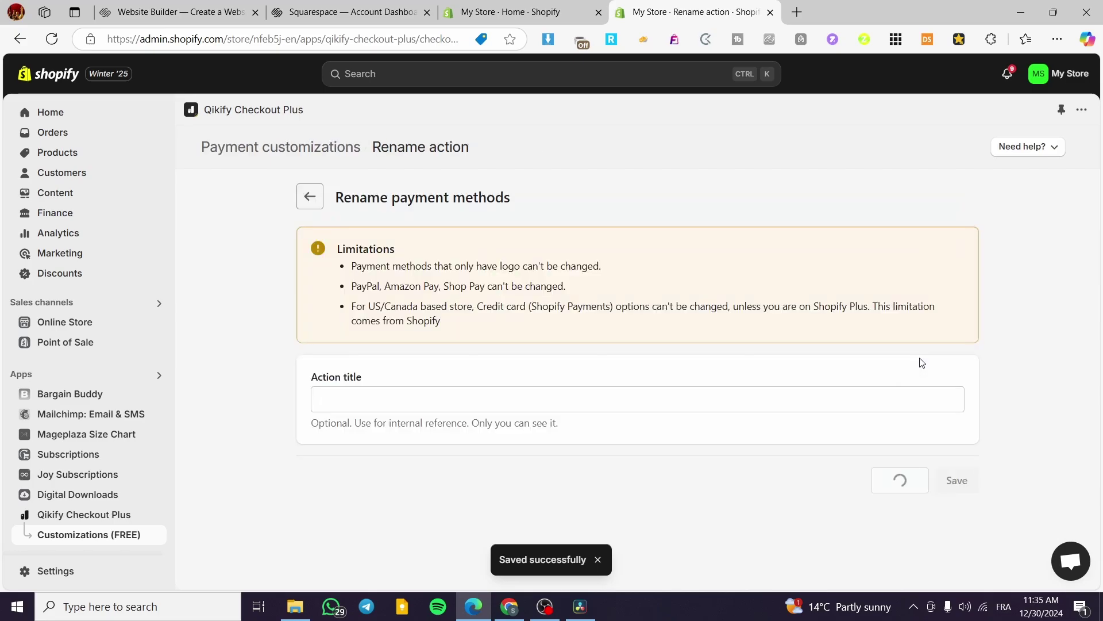
pyautogui.scroll(-2, 686, 457)
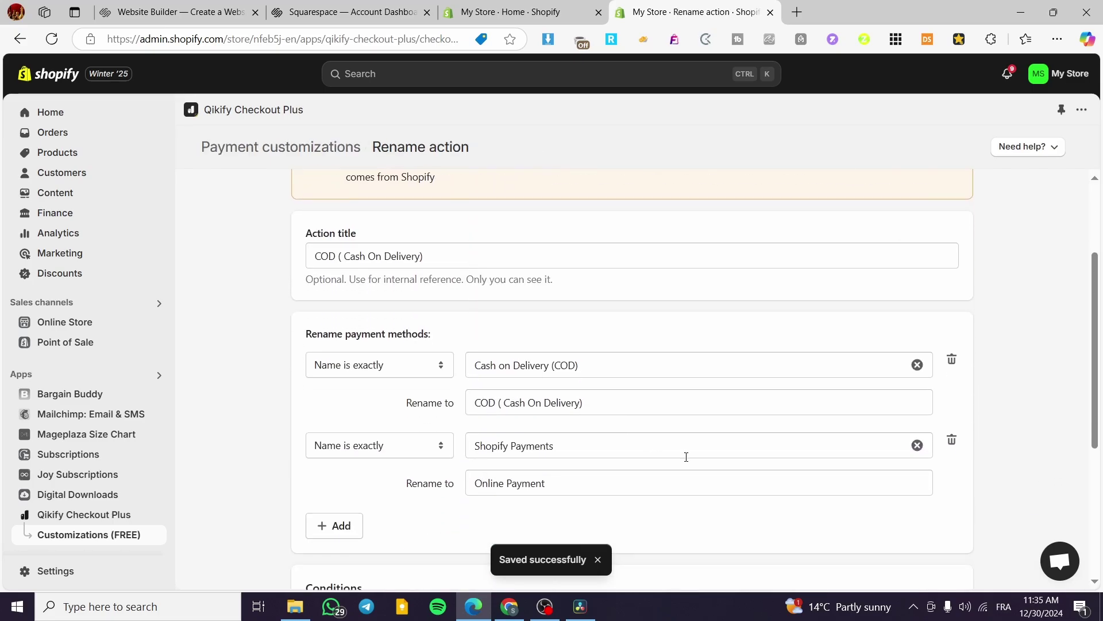
pyautogui.click(952, 441)
pyautogui.click(770, 75)
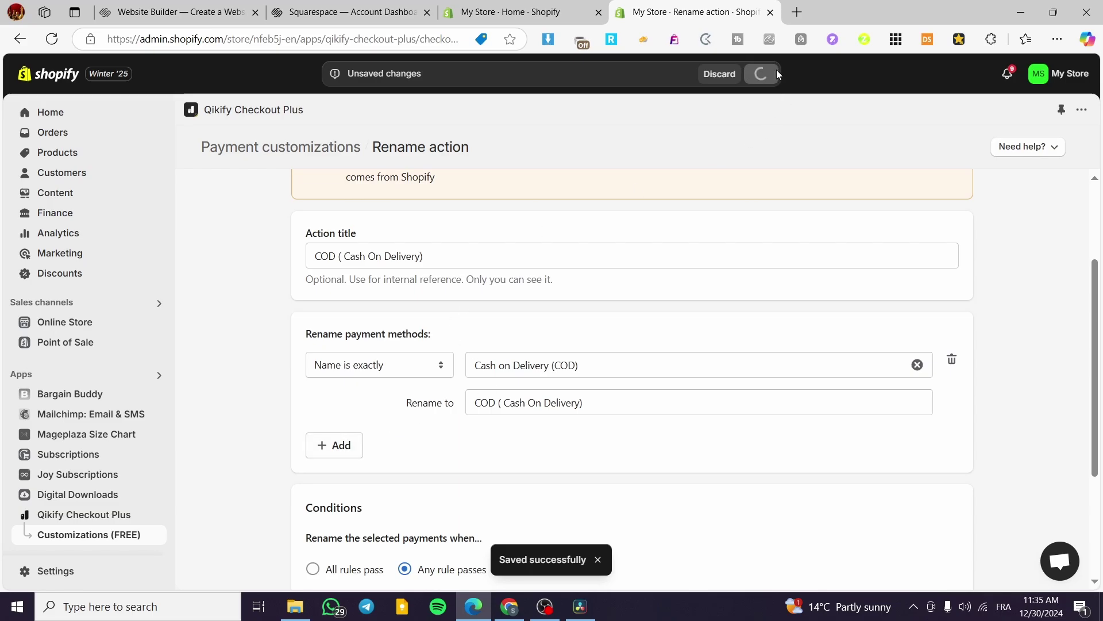
# - Require all rules to pass and choose Shipping - City/Area as the condition
pyautogui.scroll(-2, 448, 523)
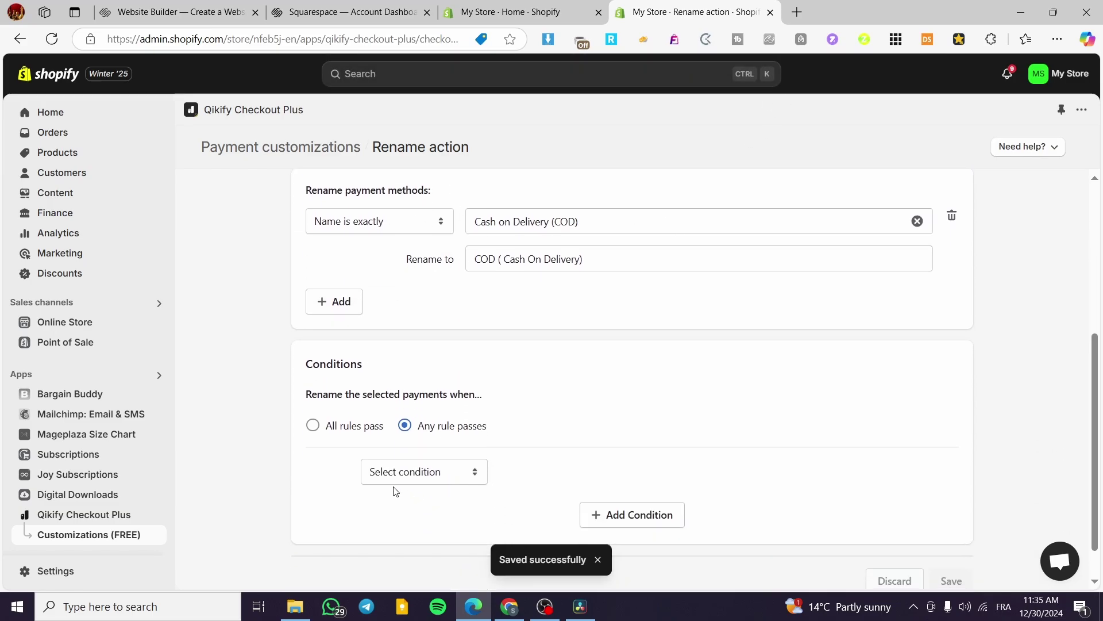
pyautogui.click(358, 430)
pyautogui.click(424, 426)
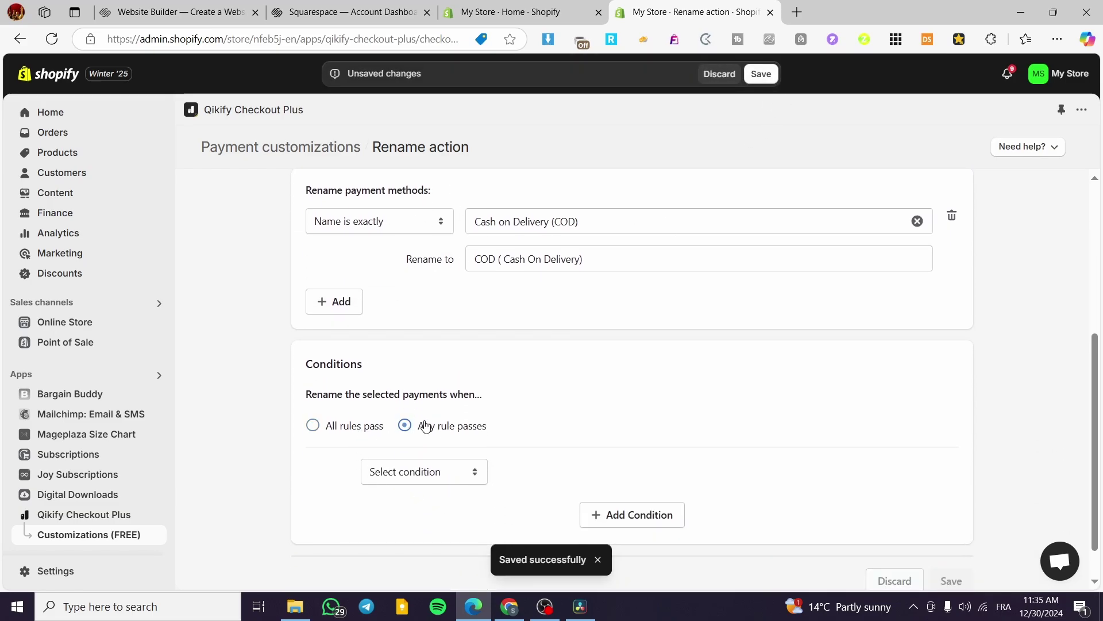
pyautogui.click(363, 432)
pyautogui.click(445, 472)
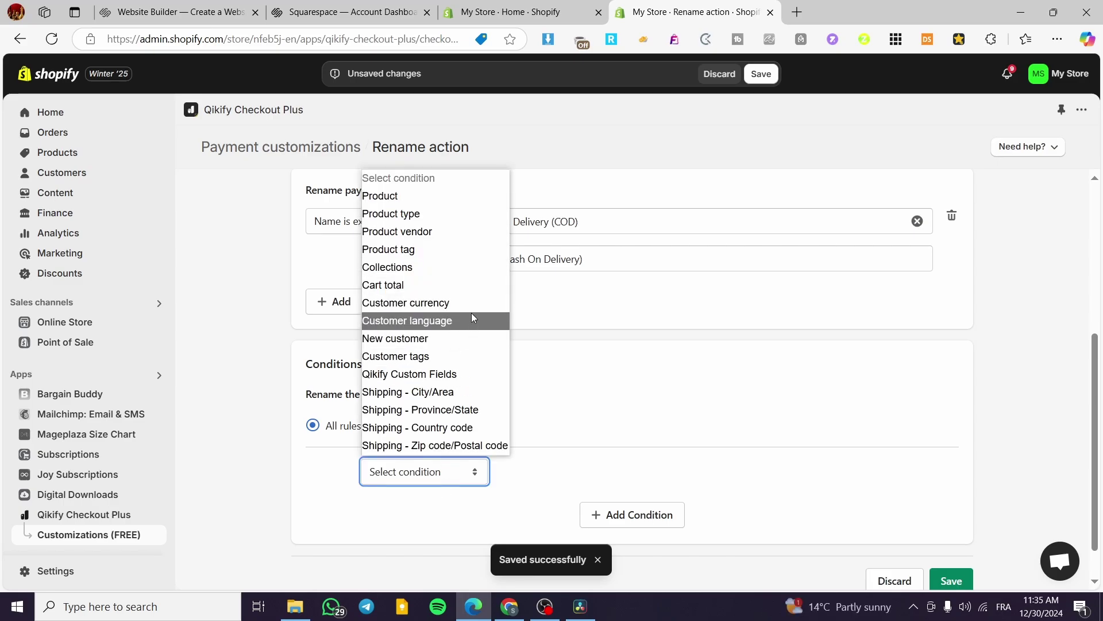
pyautogui.click(484, 391)
pyautogui.rightClick(483, 393)
# - Add New York as the city value, save the action, and return to the list
pyautogui.click(817, 476)
pyautogui.write('New York')
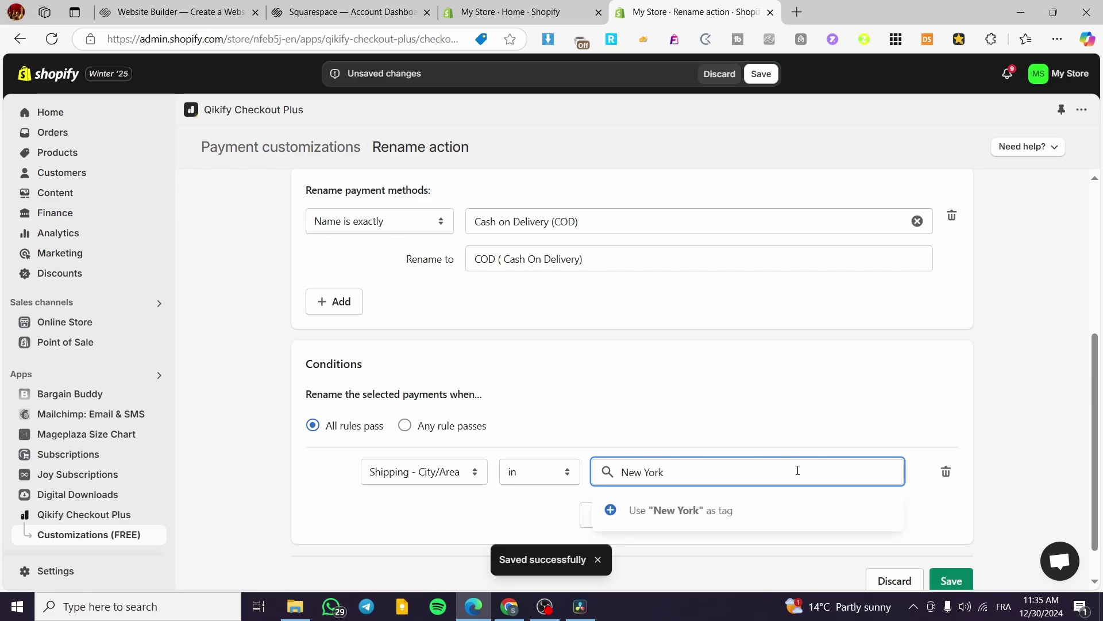
pyautogui.click(746, 510)
pyautogui.click(701, 556)
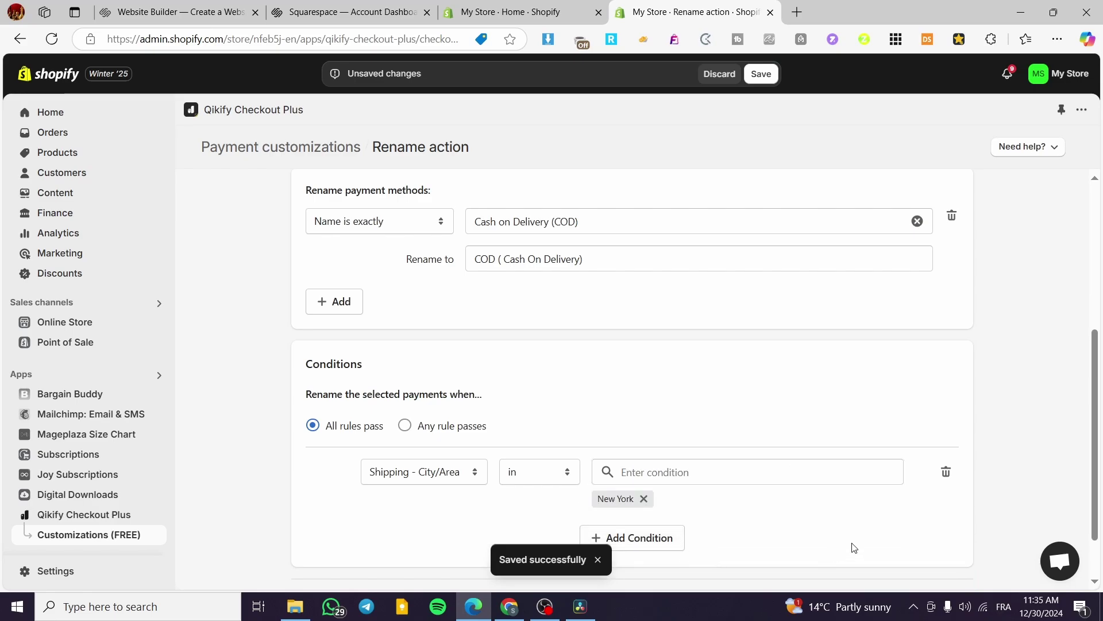
pyautogui.scroll(-1, 844, 549)
pyautogui.click(954, 537)
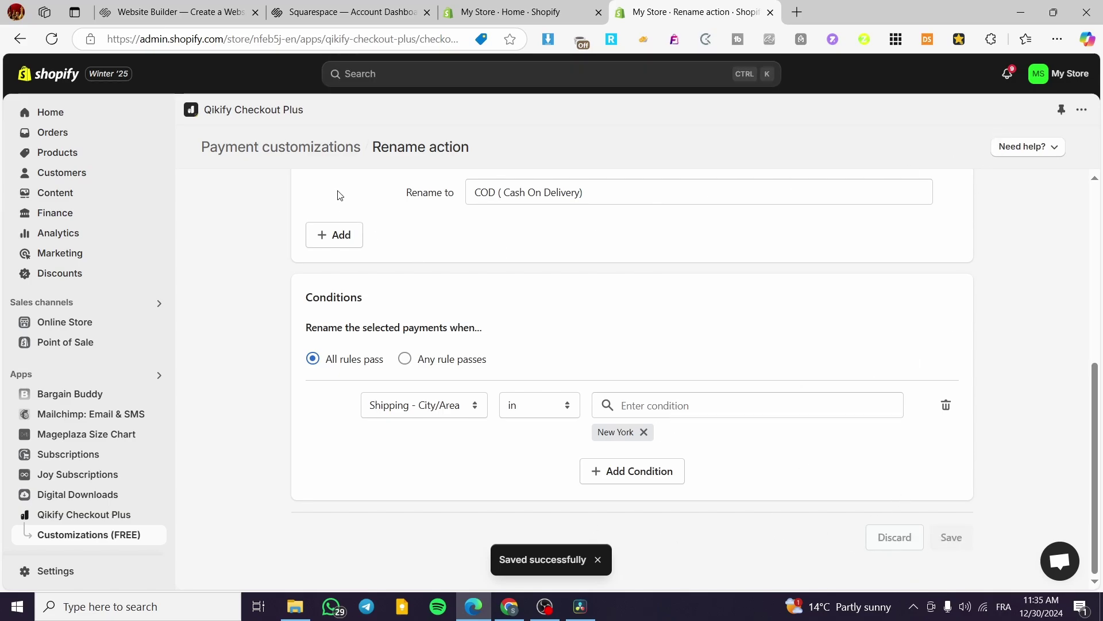
pyautogui.scroll(6, 337, 196)
pyautogui.click(294, 197)
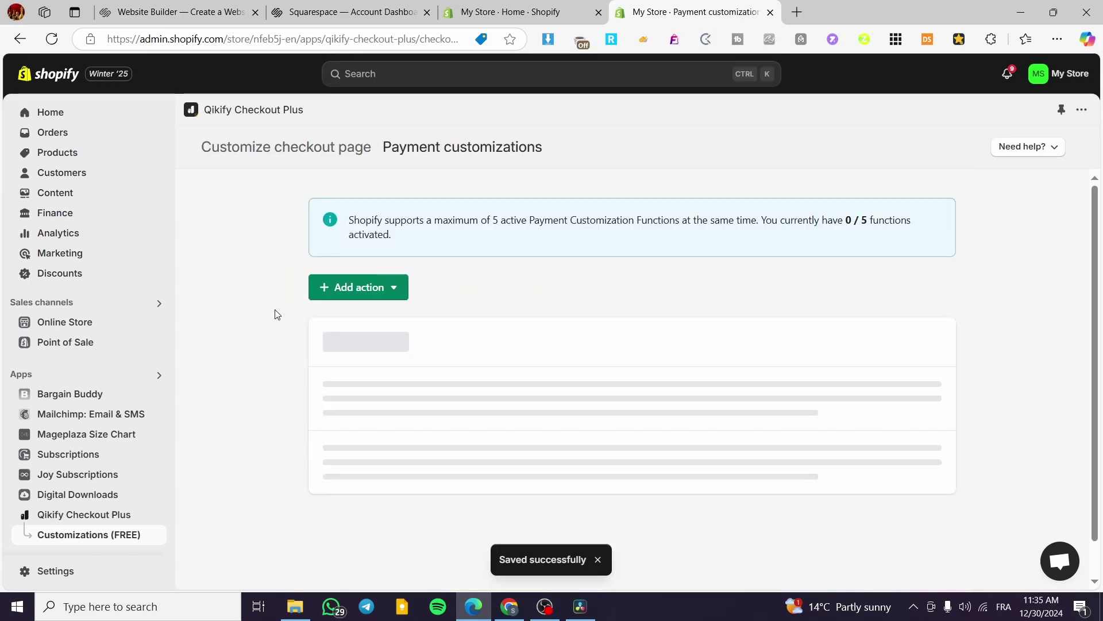
pyautogui.click(348, 294)
# - Create a new rename payment methods action and title it Online Payment
pyautogui.click(347, 322)
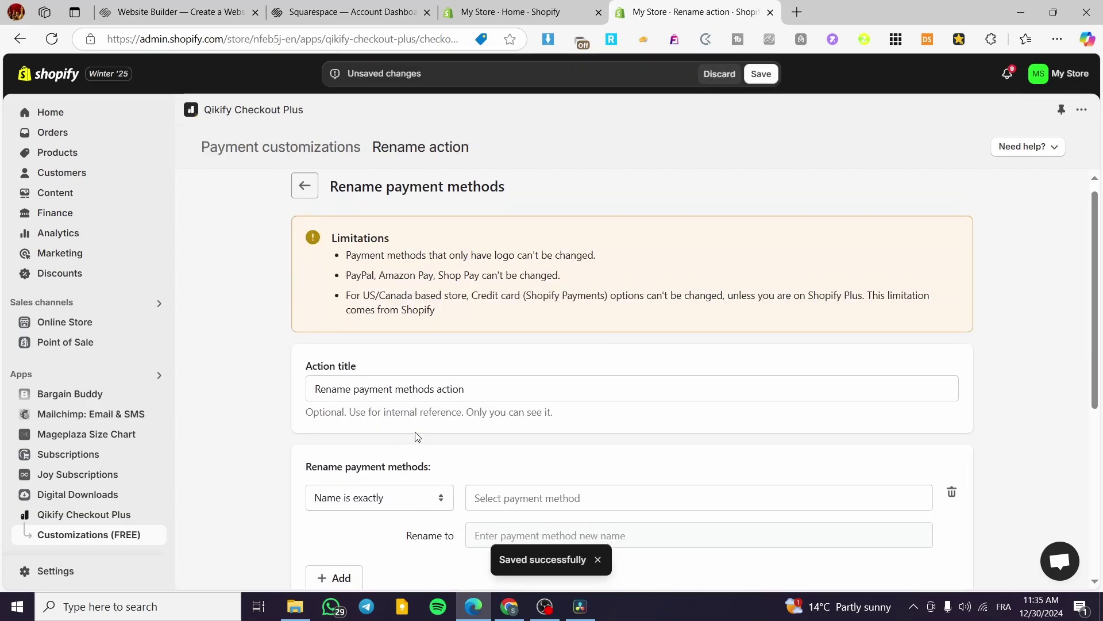
pyautogui.scroll(-3, 417, 431)
pyautogui.scroll(2, 440, 310)
pyautogui.click(428, 331)
pyautogui.hotkey('ctrl', 'a')
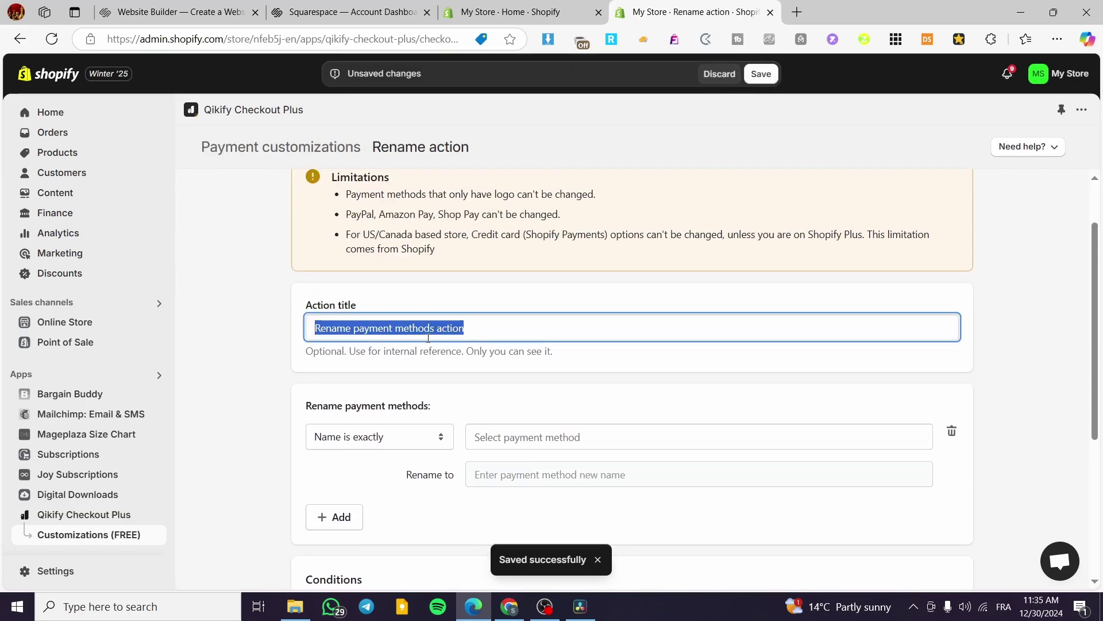
pyautogui.write('Stan')
pyautogui.press('BackSpace')
pyautogui.press('BackSpace')
pyautogui.press('BackSpace')
pyautogui.write('Online Payment')
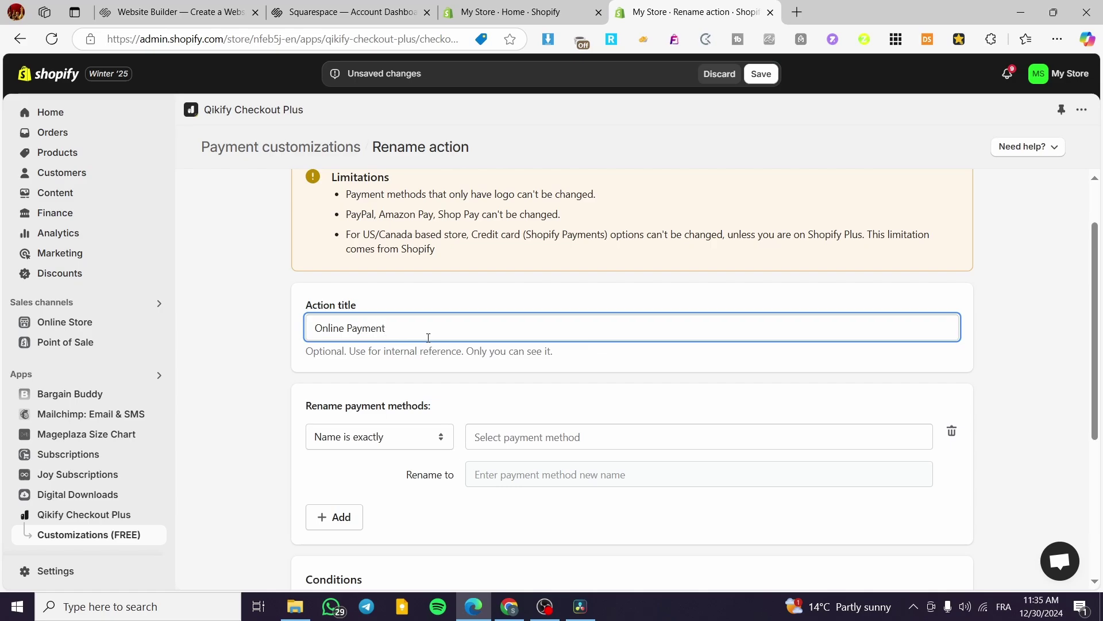
# - Rename Shopify Payments to 'Online Payment', pasting the title, and save the action
pyautogui.scroll(-3, 428, 337)
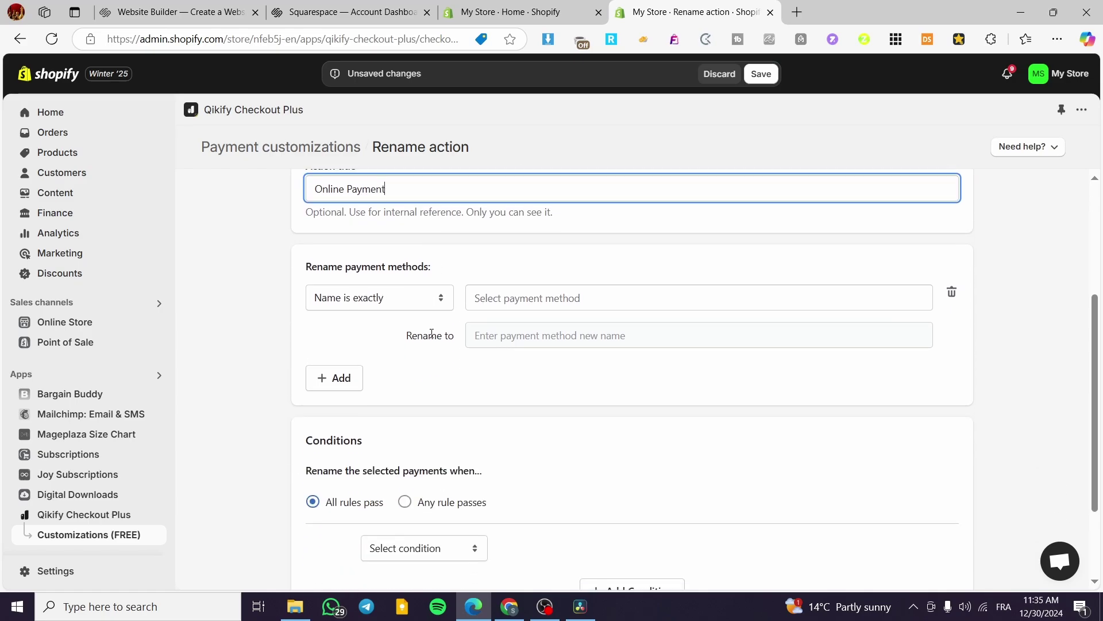
pyautogui.click(544, 291)
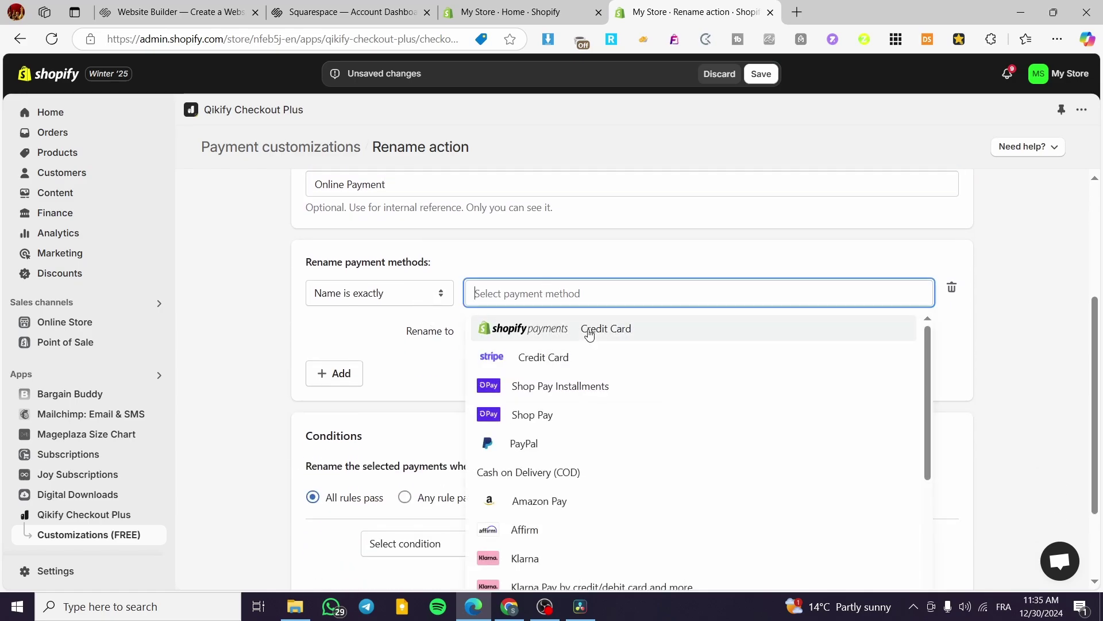
pyautogui.click(523, 330)
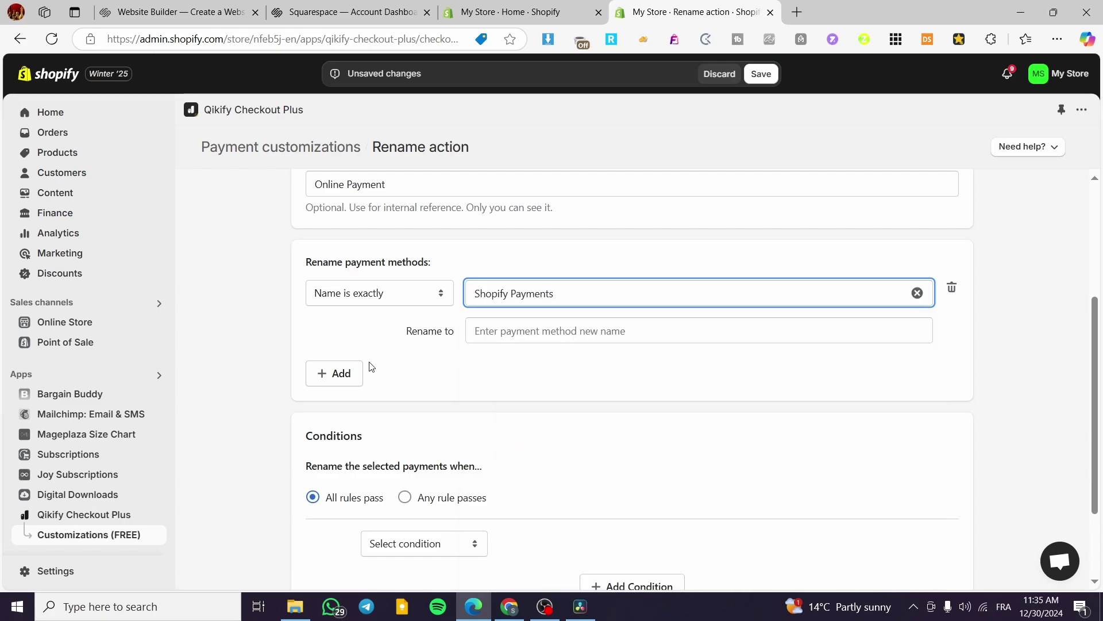
pyautogui.click(565, 339)
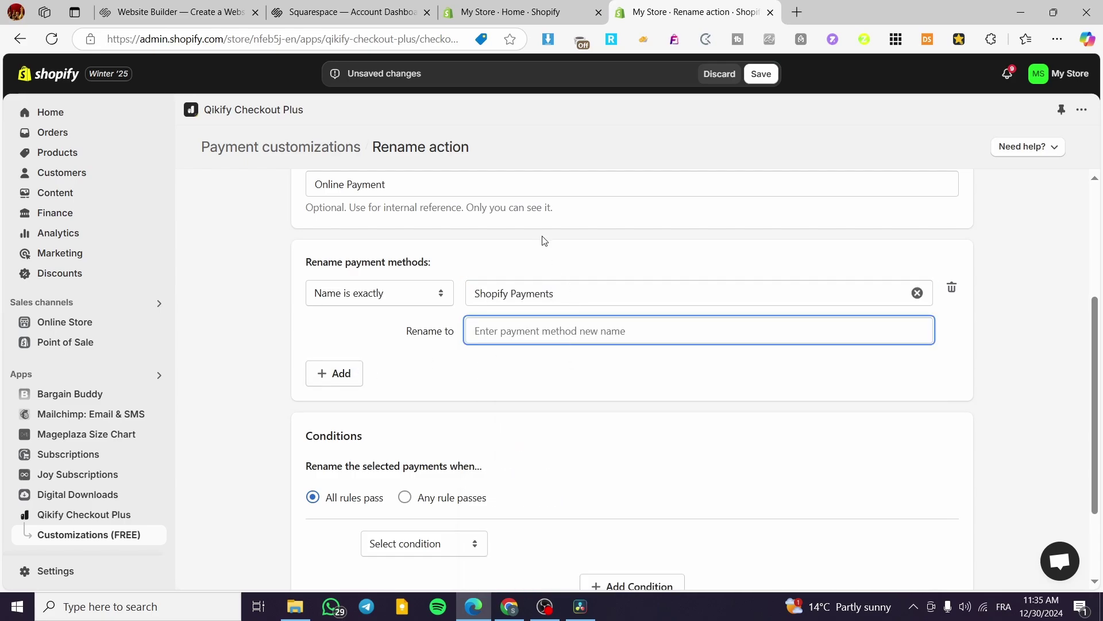
pyautogui.tripleClick(369, 185)
pyautogui.hotkey('ctrl', 'c')
pyautogui.click(558, 330)
pyautogui.hotkey('ctrl', 'v')
pyautogui.scroll(-2, 411, 428)
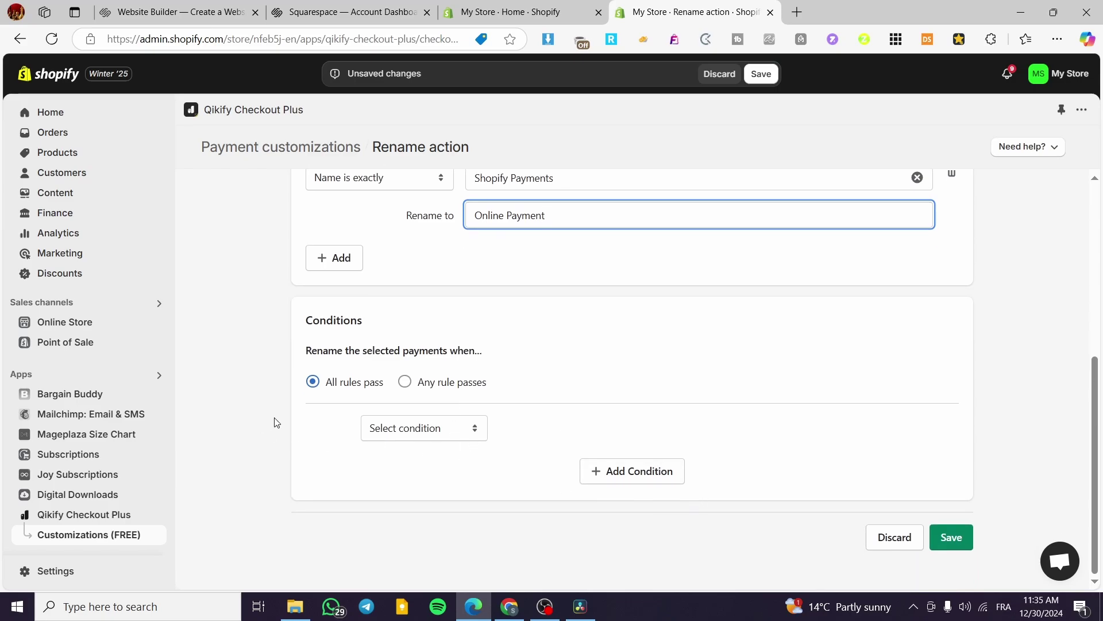
pyautogui.click(952, 537)
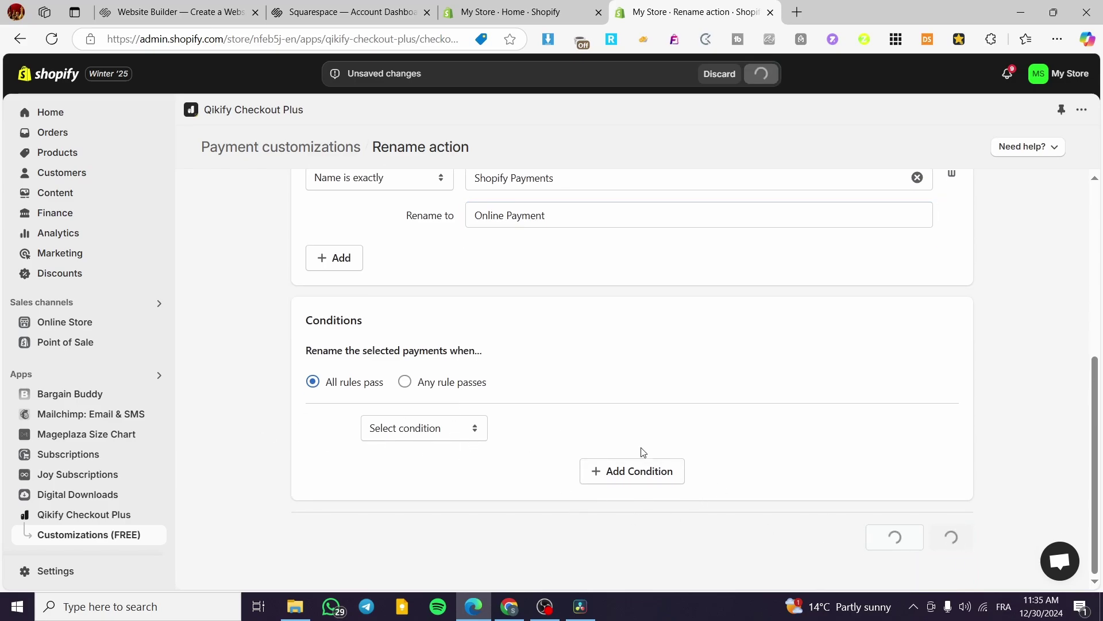
pyautogui.scroll(5, 290, 224)
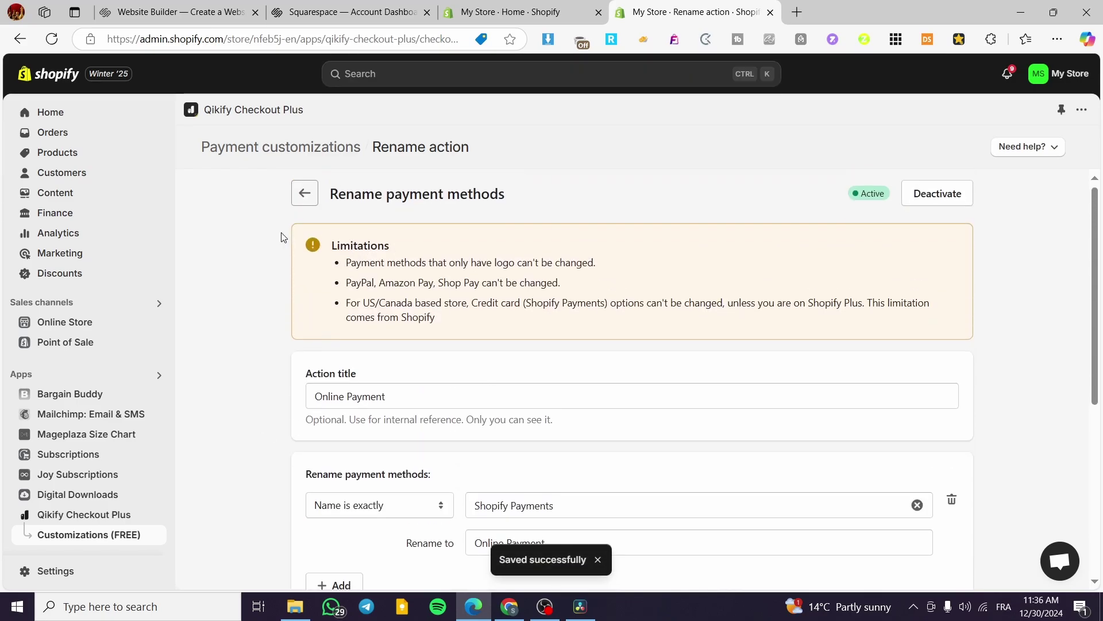
# - Return to Payment customizations, now 2/5 activated, and open the online store in a new tab
pyautogui.click(302, 195)
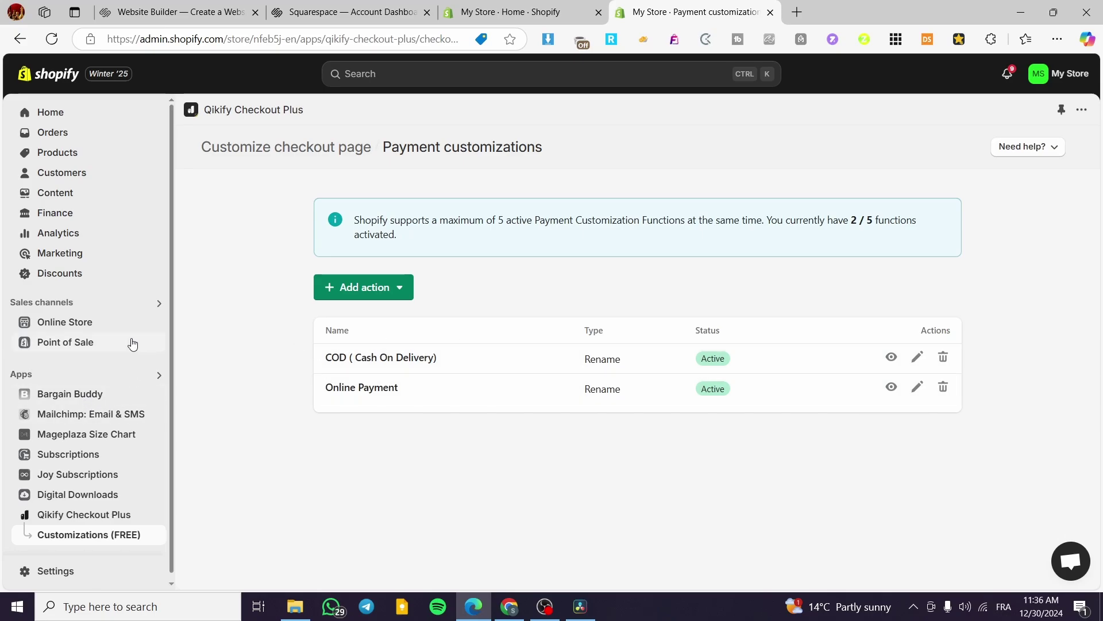
pyautogui.click(156, 322)
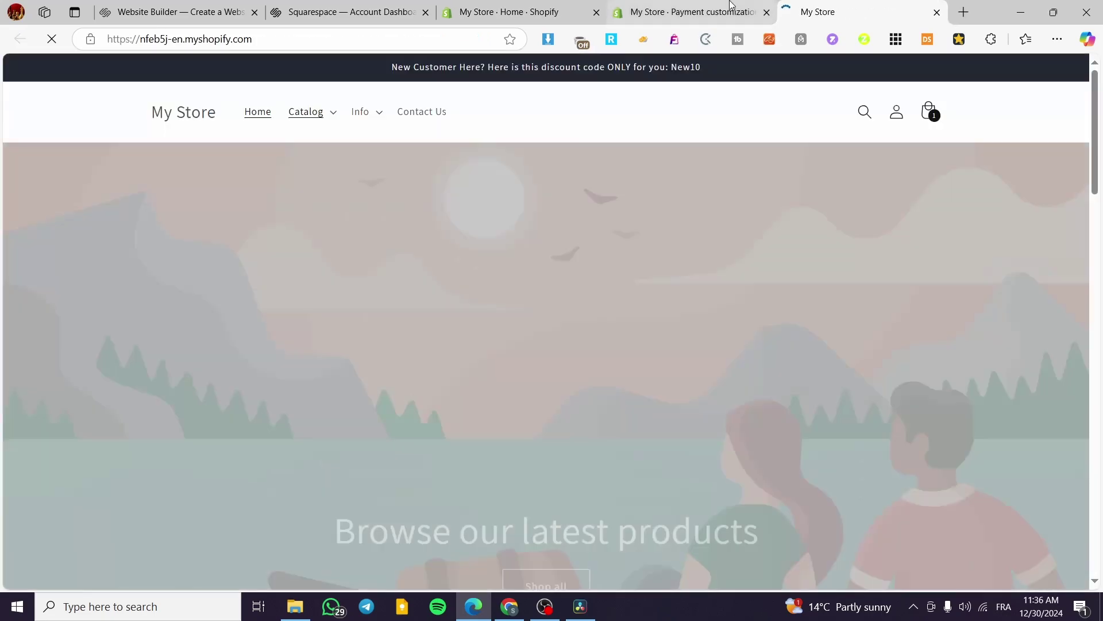
# - Open the Qikify Checkout Plus dashboard in admin, then switch to the storefront tab
pyautogui.click(715, 8)
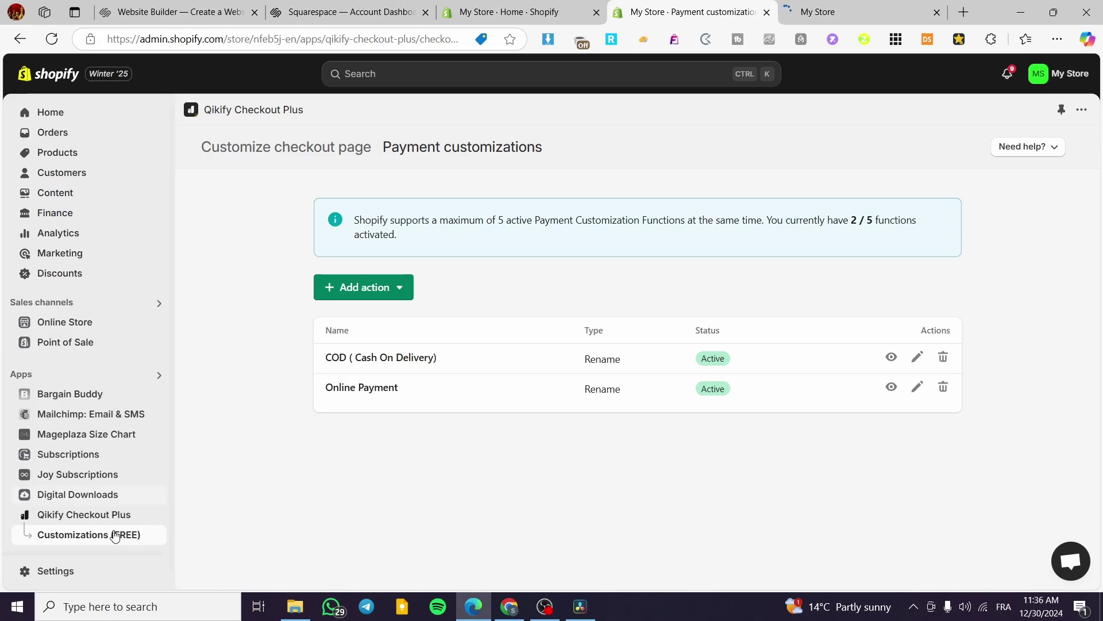
pyautogui.click(72, 516)
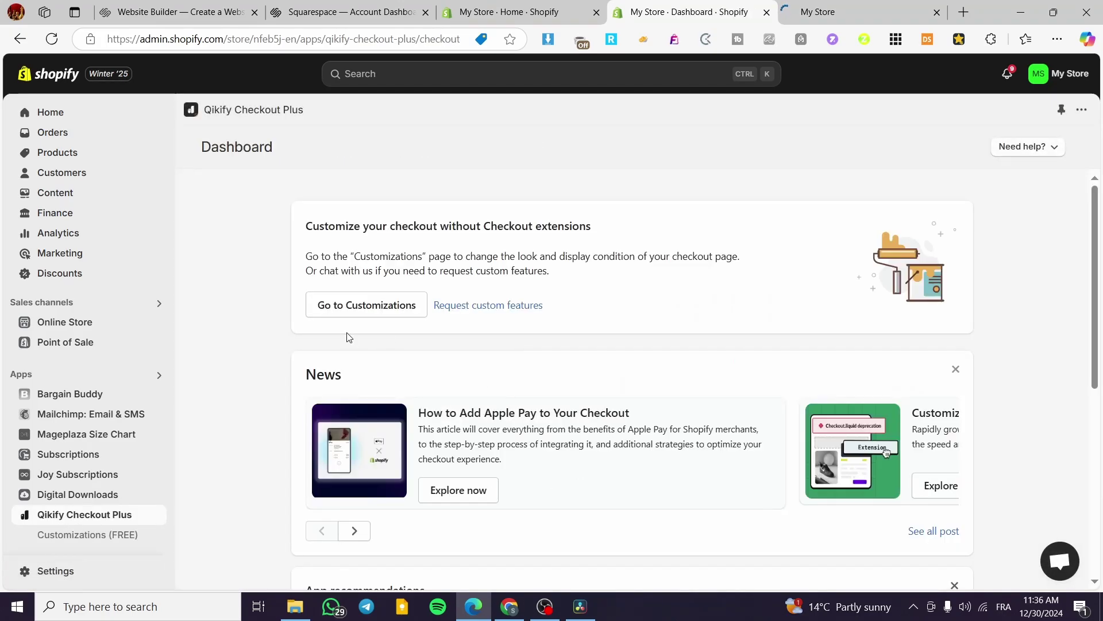
pyautogui.scroll(5, 665, 362)
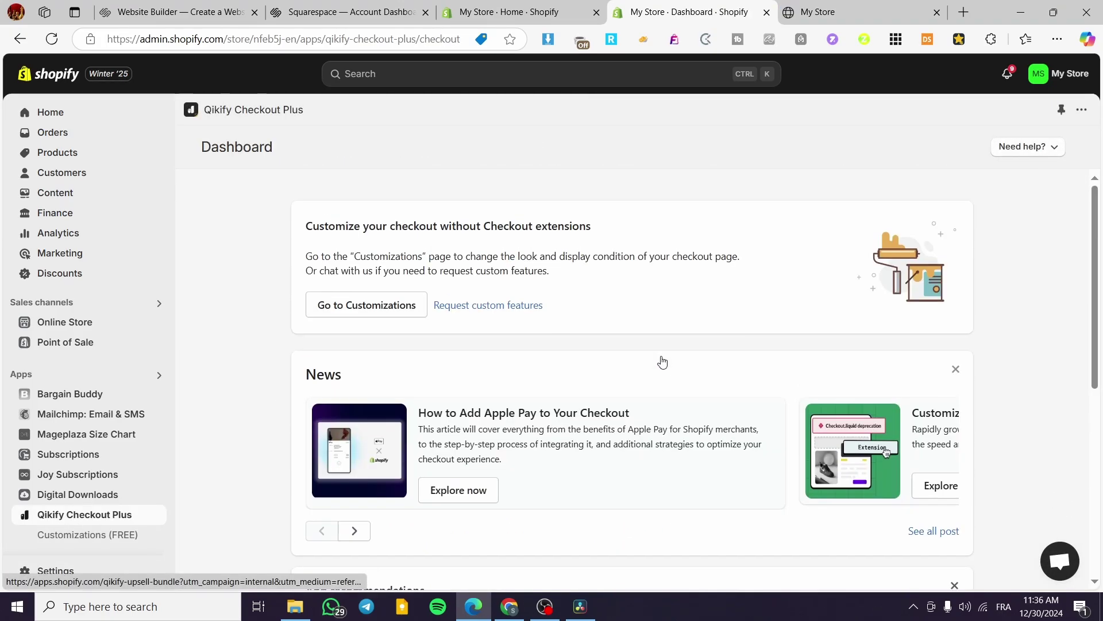
pyautogui.click(850, 12)
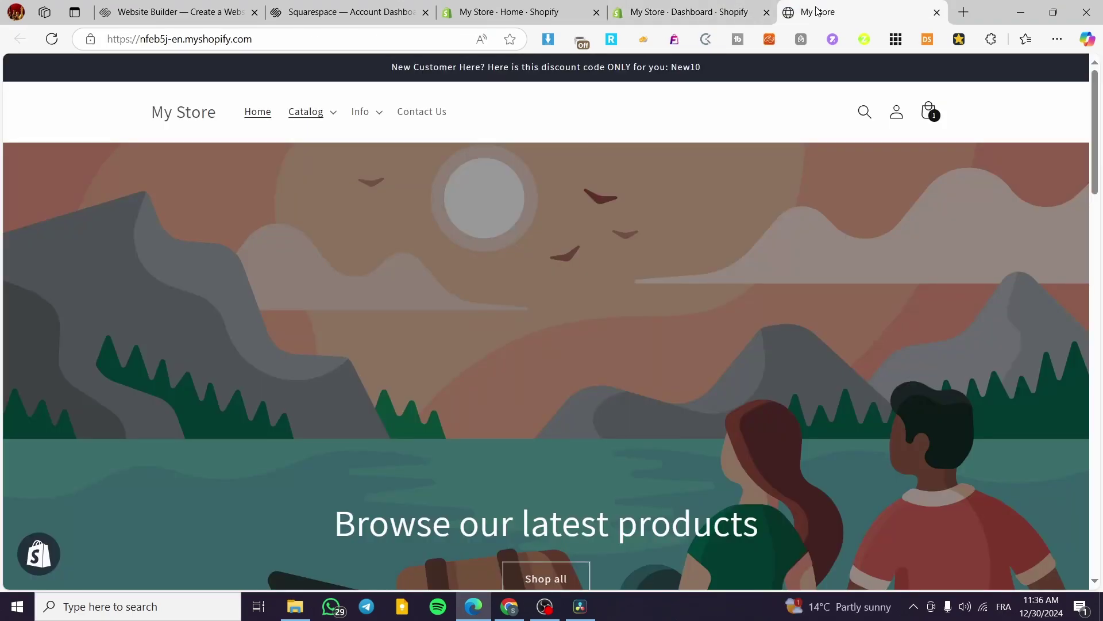
# - Replace the cart's Sporty Shoe with Comfy Shoe for winter, size 10, and check out
pyautogui.click(927, 114)
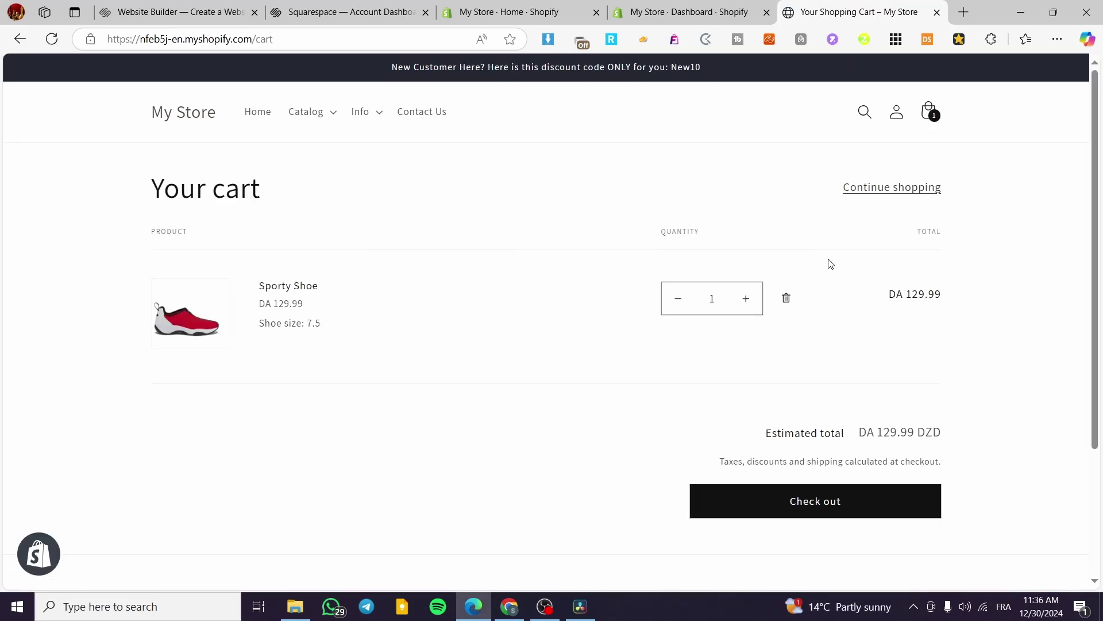
pyautogui.click(786, 297)
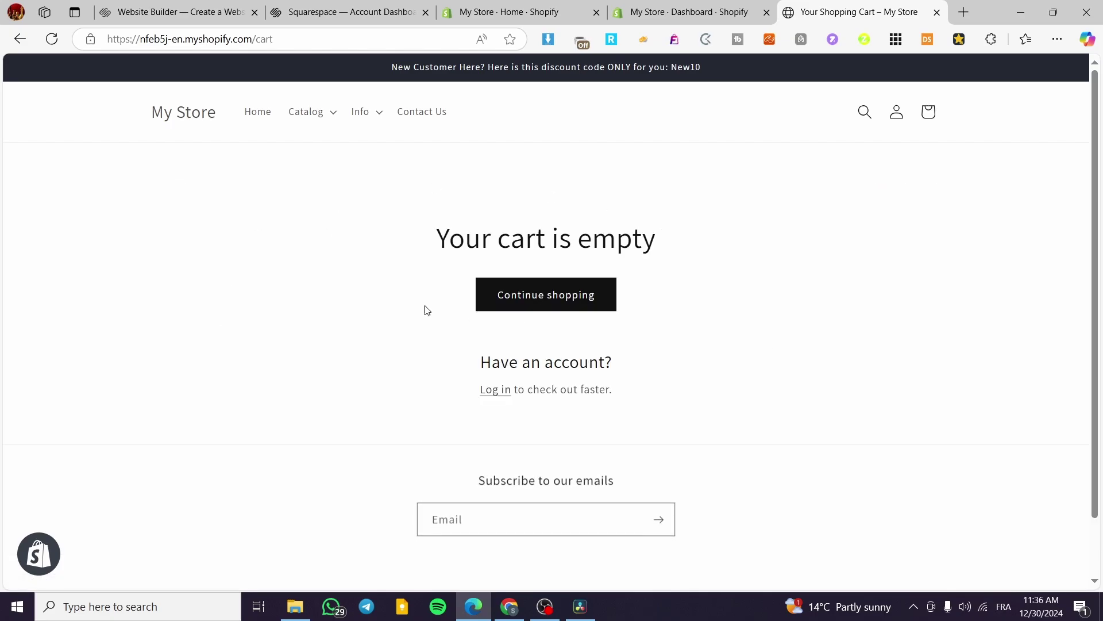
pyautogui.click(549, 298)
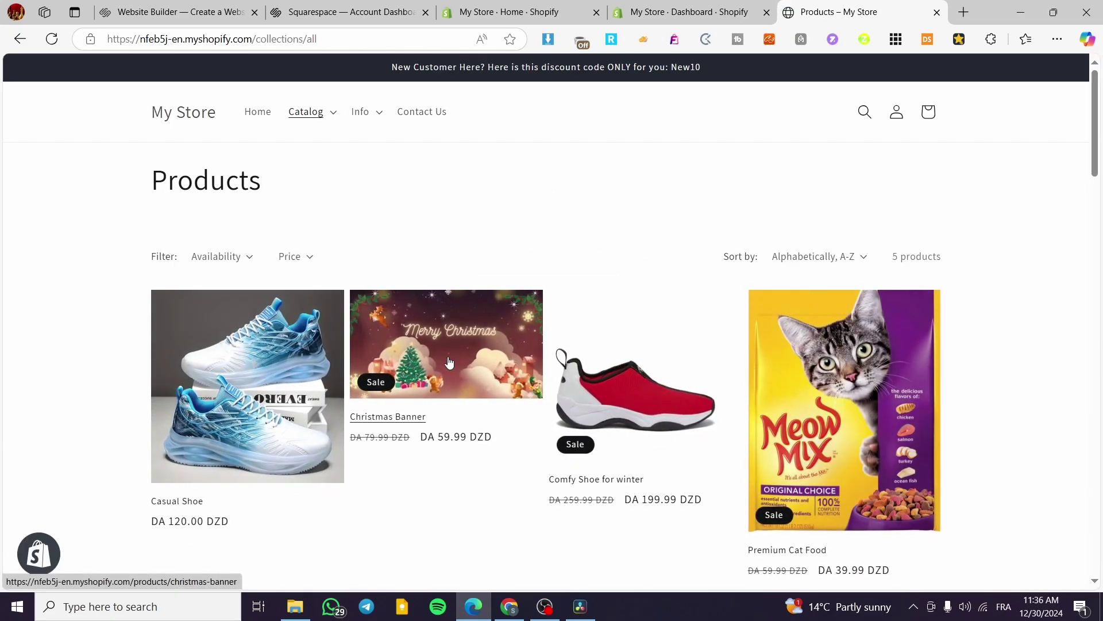
pyautogui.click(601, 424)
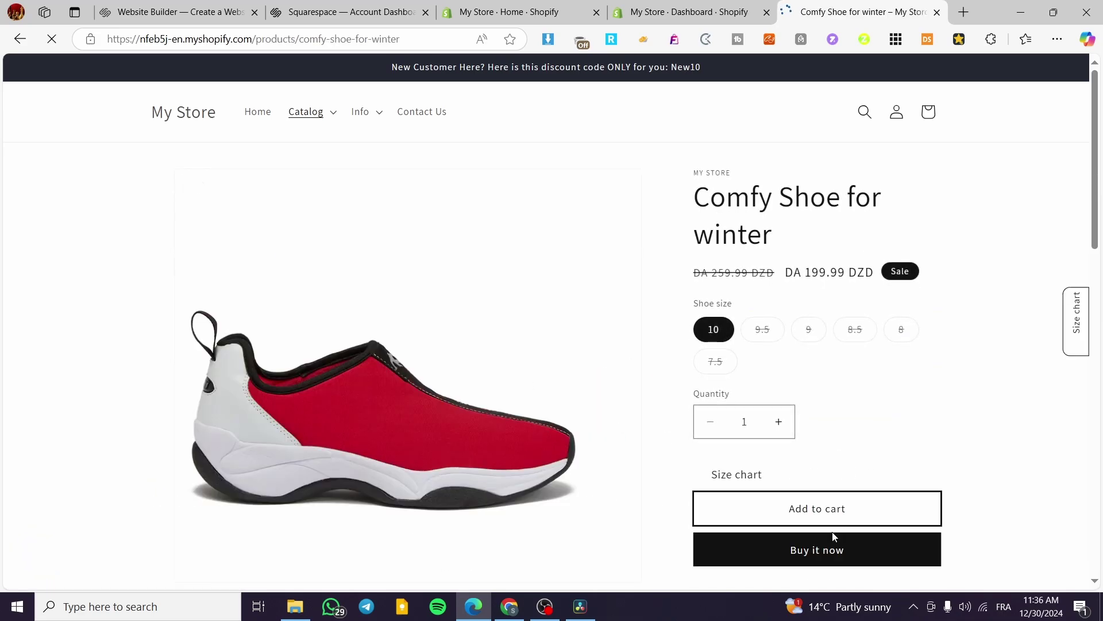
pyautogui.click(845, 512)
pyautogui.scroll(-2, 982, 387)
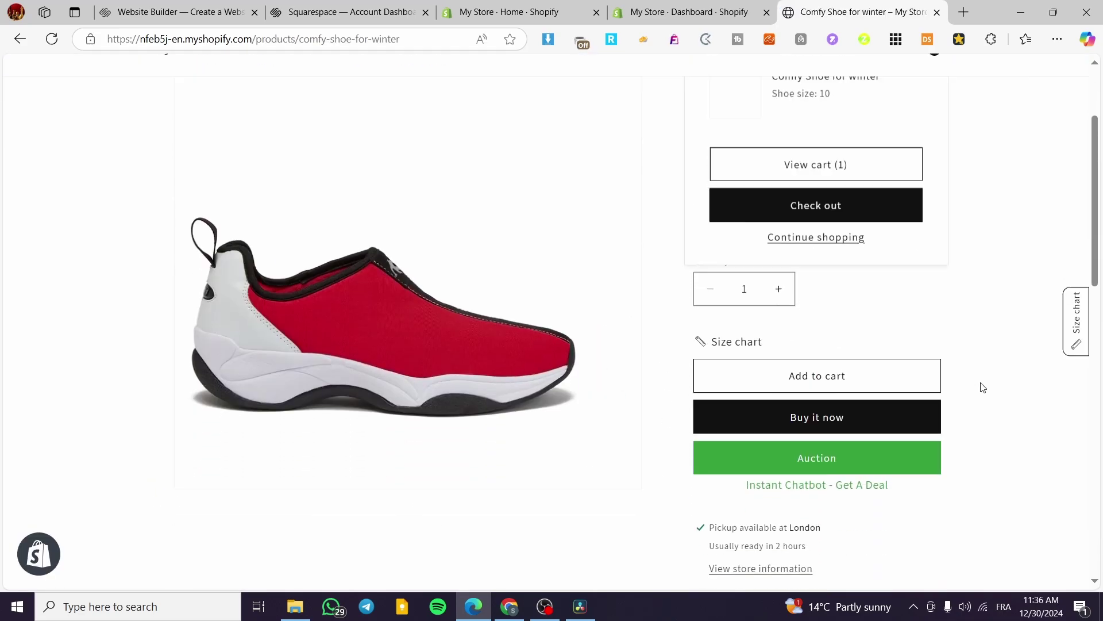
pyautogui.scroll(2, 977, 385)
pyautogui.click(838, 332)
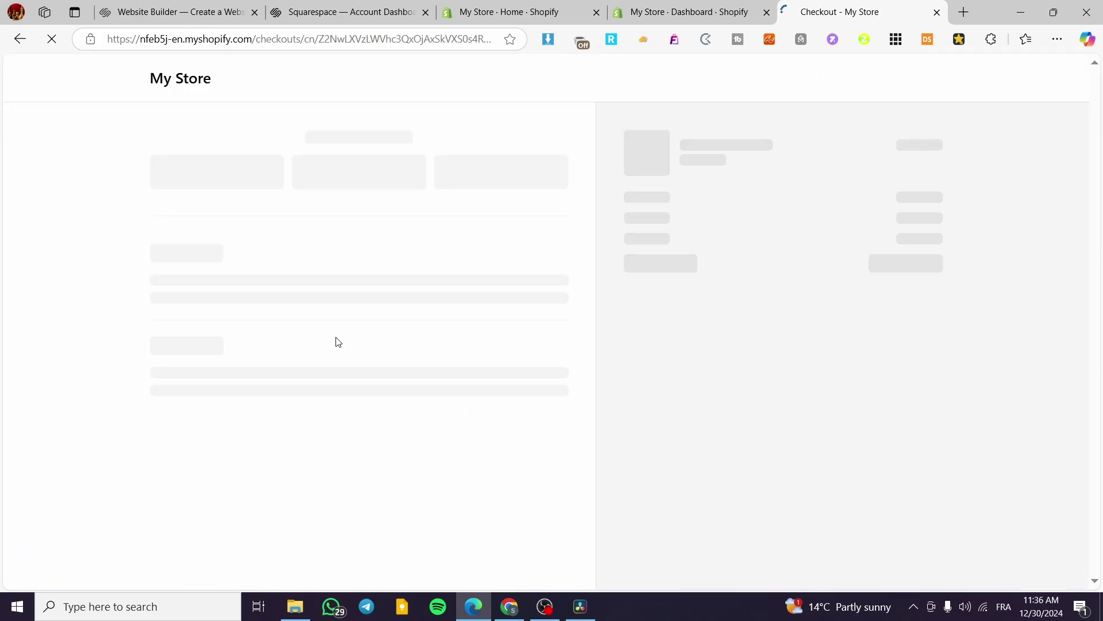
# - Review the DZD 237.99 checkout's Payment section, which can't accept payments, then switch to admin Home
pyautogui.scroll(-5, 337, 343)
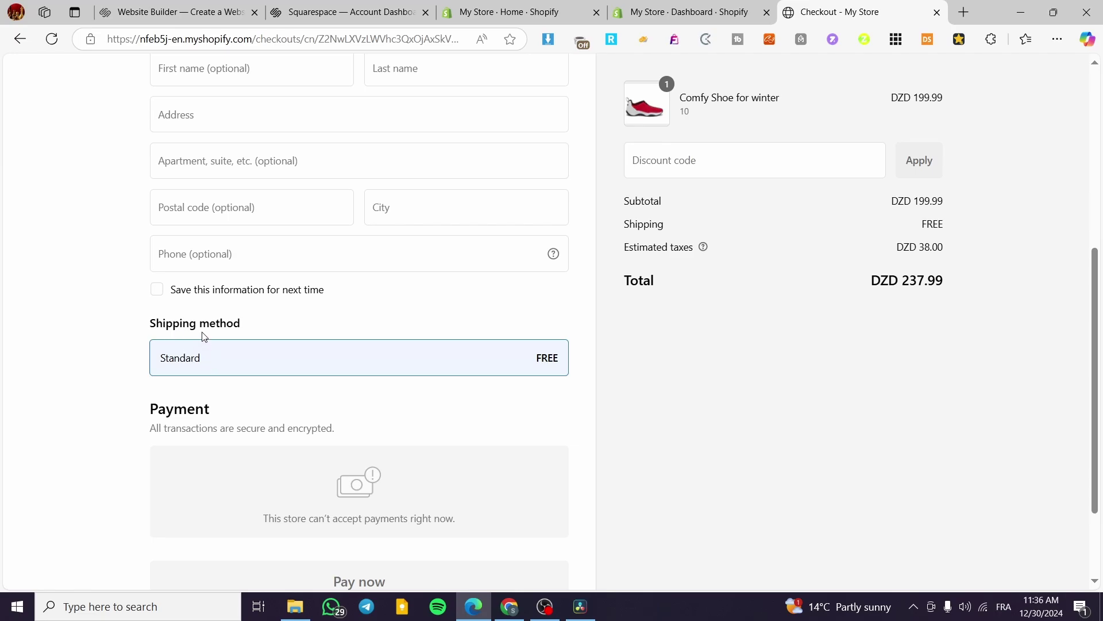
pyautogui.scroll(6, 206, 344)
pyautogui.scroll(-5, 211, 356)
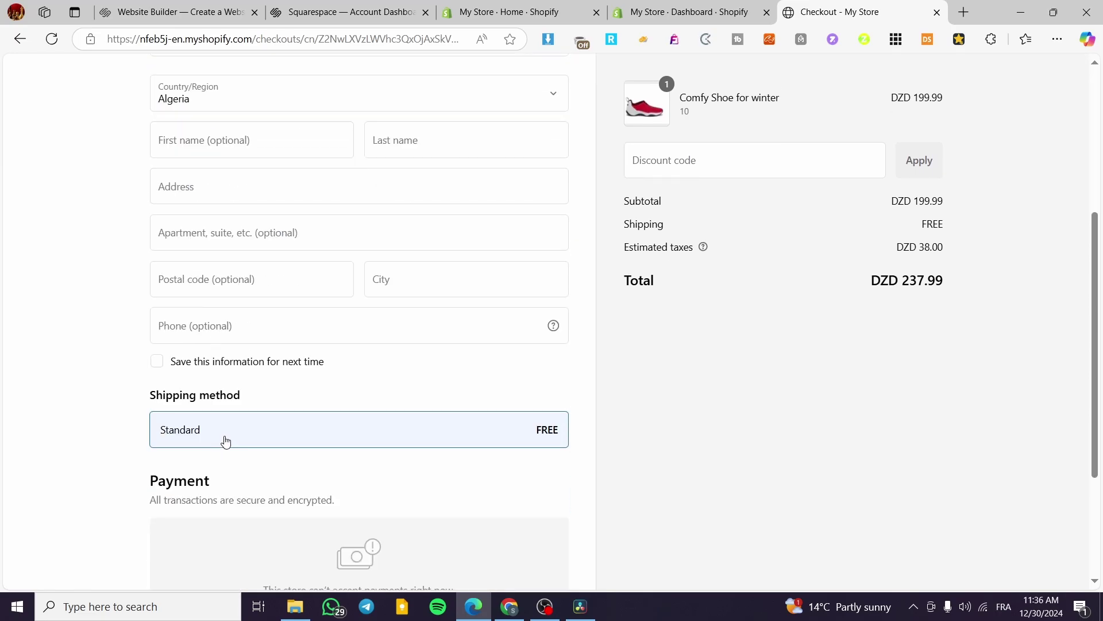
pyautogui.scroll(-3, 226, 441)
pyautogui.scroll(8, 403, 425)
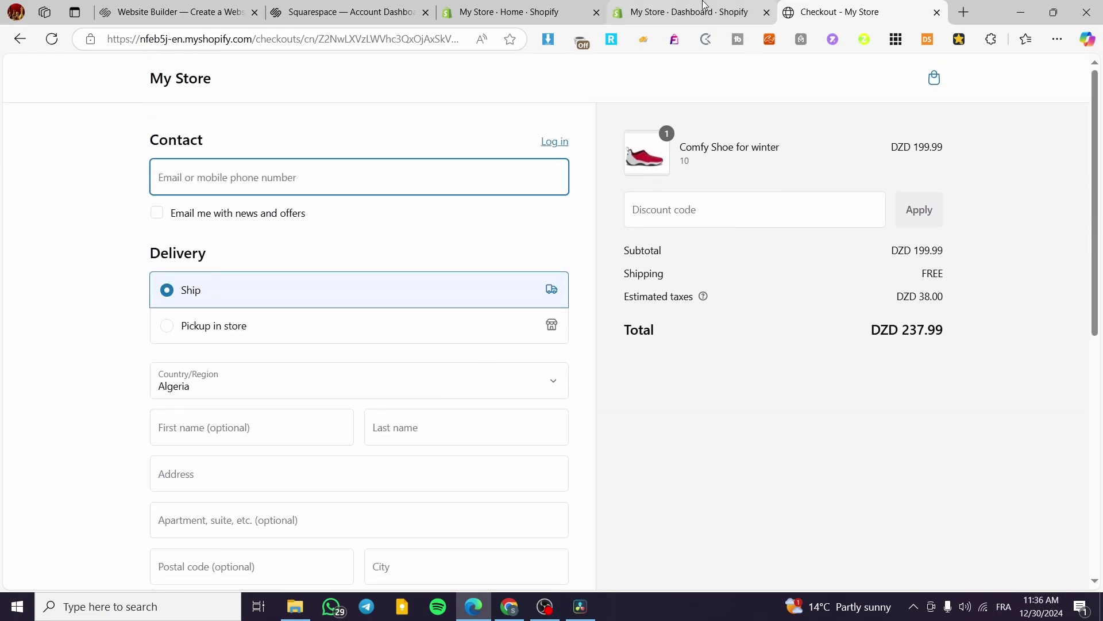
pyautogui.click(500, 7)
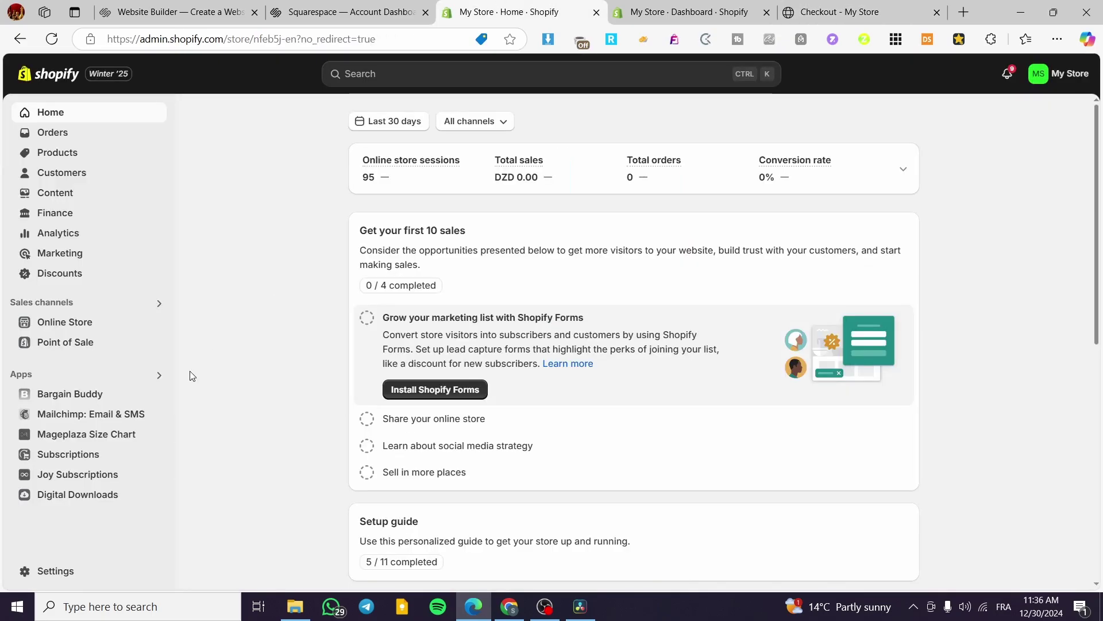
# - Open Settings > Payments and begin activating Shopify Payments
pyautogui.click(58, 572)
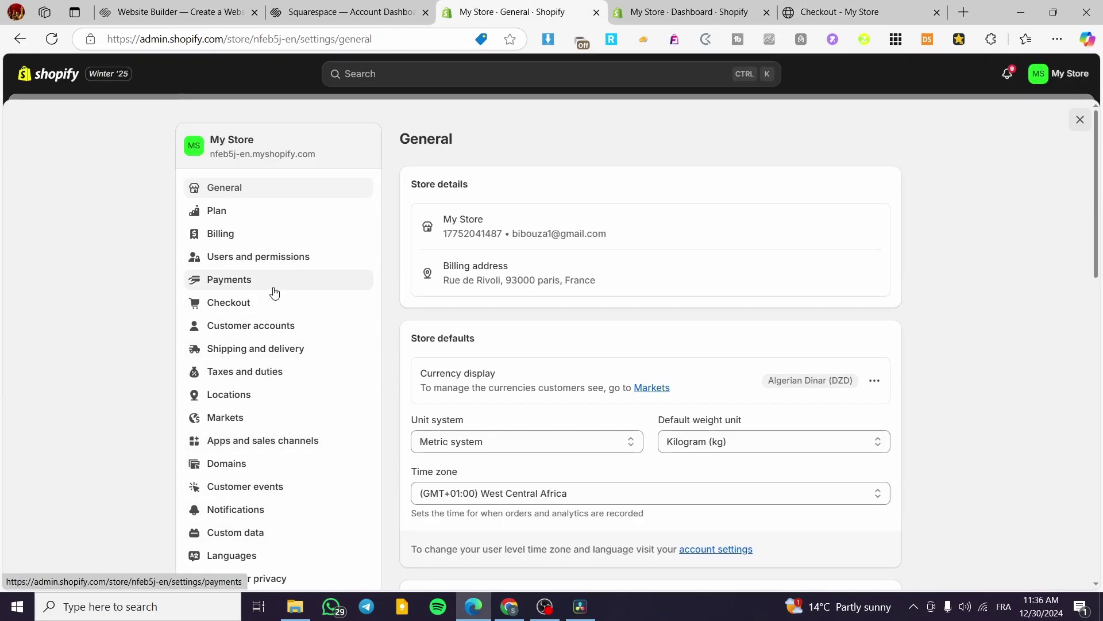
pyautogui.click(274, 292)
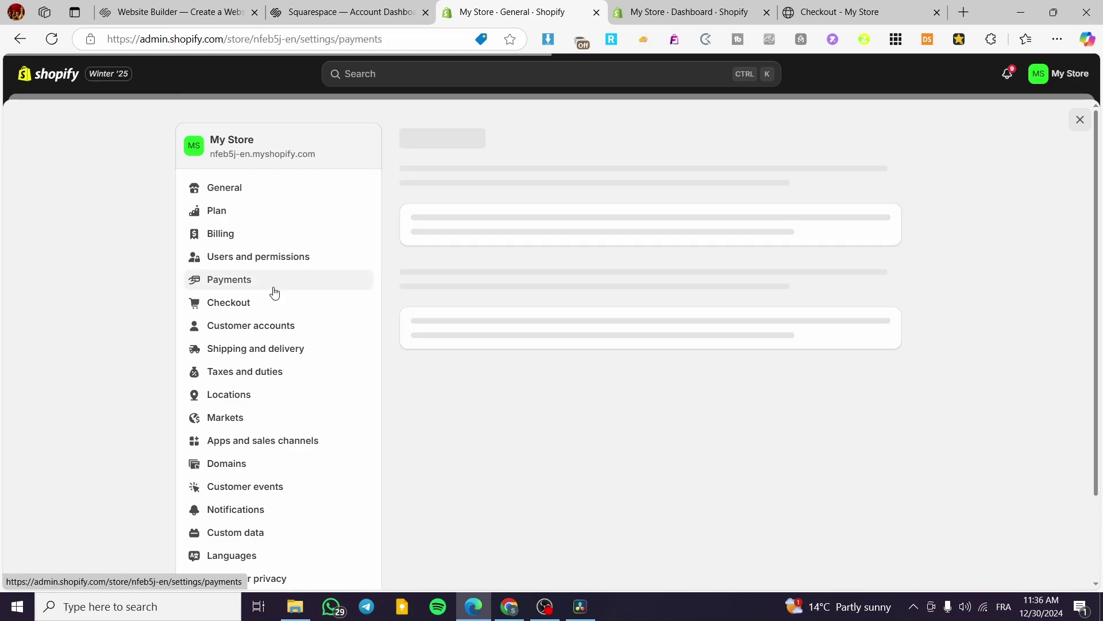
pyautogui.click(524, 347)
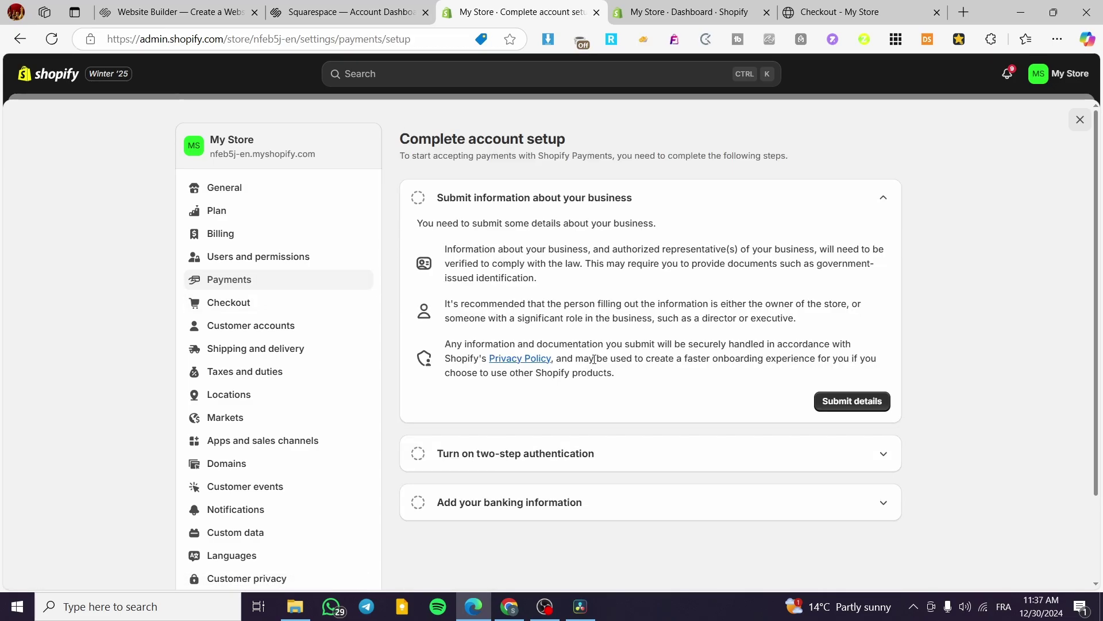
pyautogui.click(876, 402)
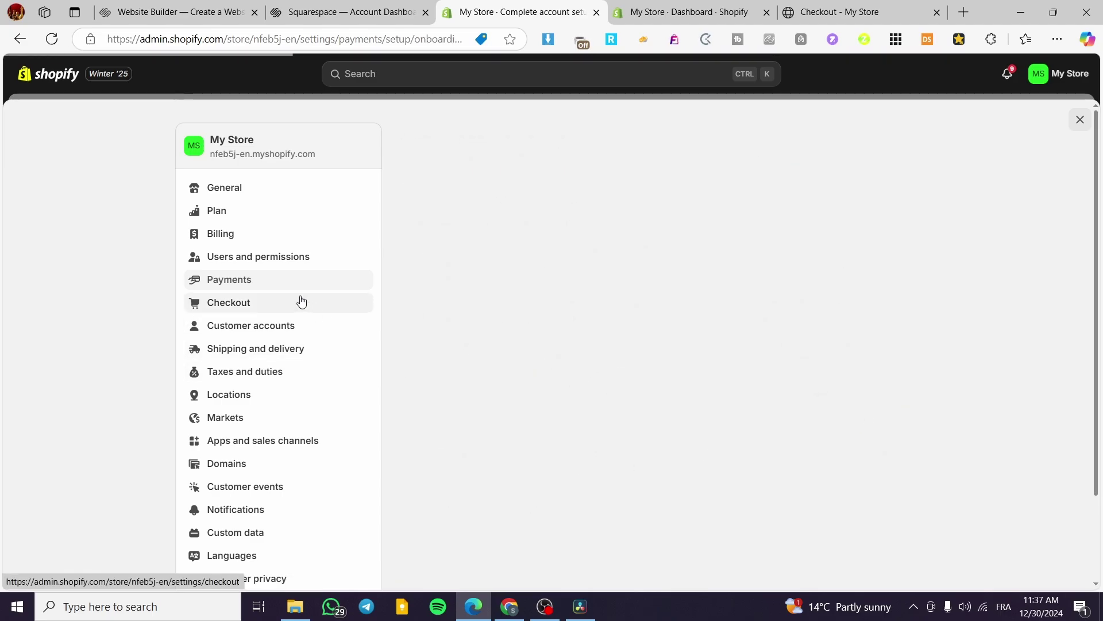
# - Go back to payment settings and list all third-party providers, including Bogus Gateway
pyautogui.click(890, 441)
pyautogui.click(253, 281)
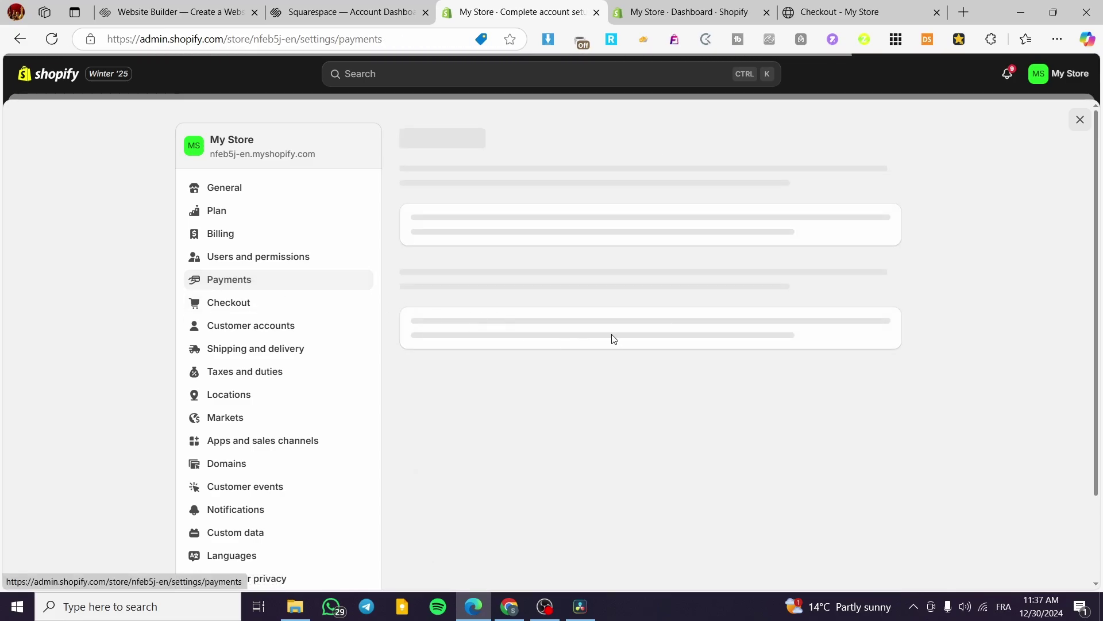
pyautogui.click(448, 396)
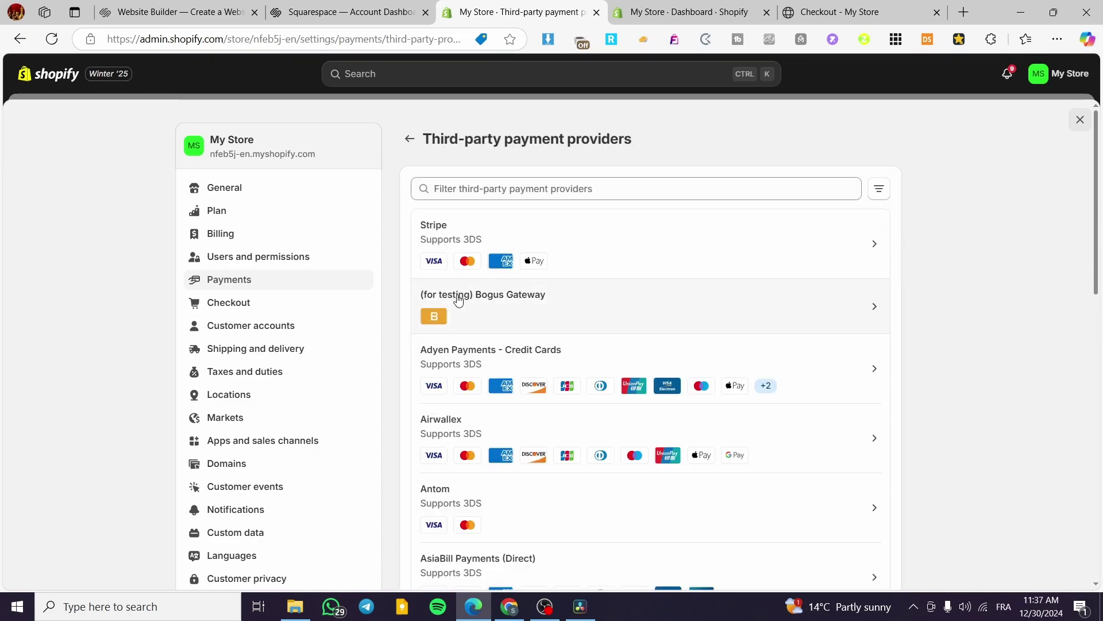
pyautogui.click(458, 299)
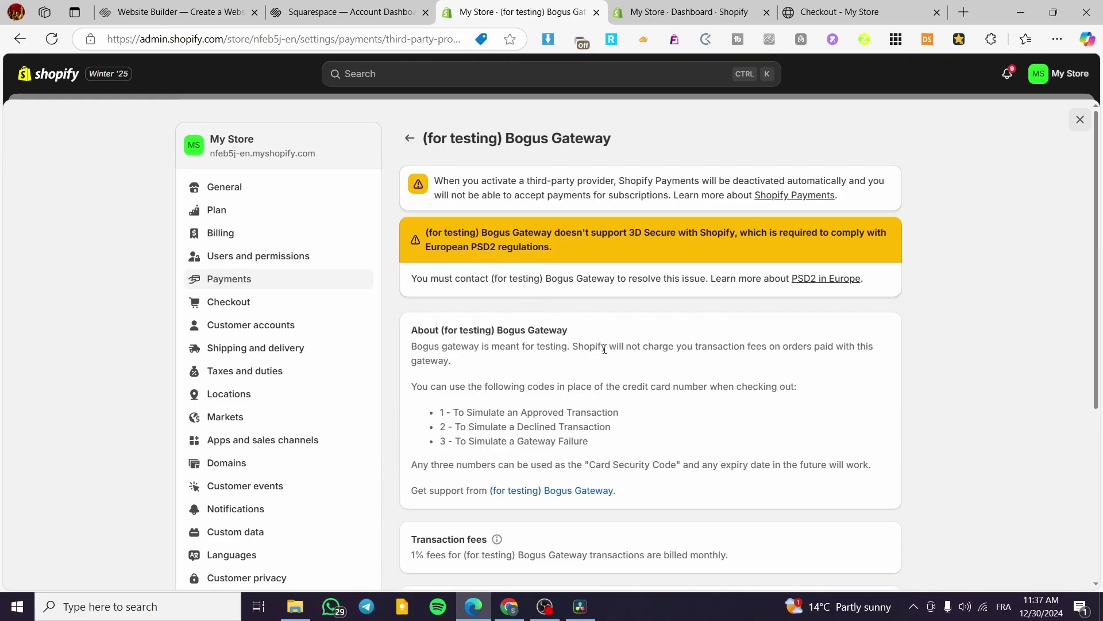
# - Reopen the (for testing) Bogus Gateway from the provider list, activate it, and return to Payments
pyautogui.scroll(-5, 587, 343)
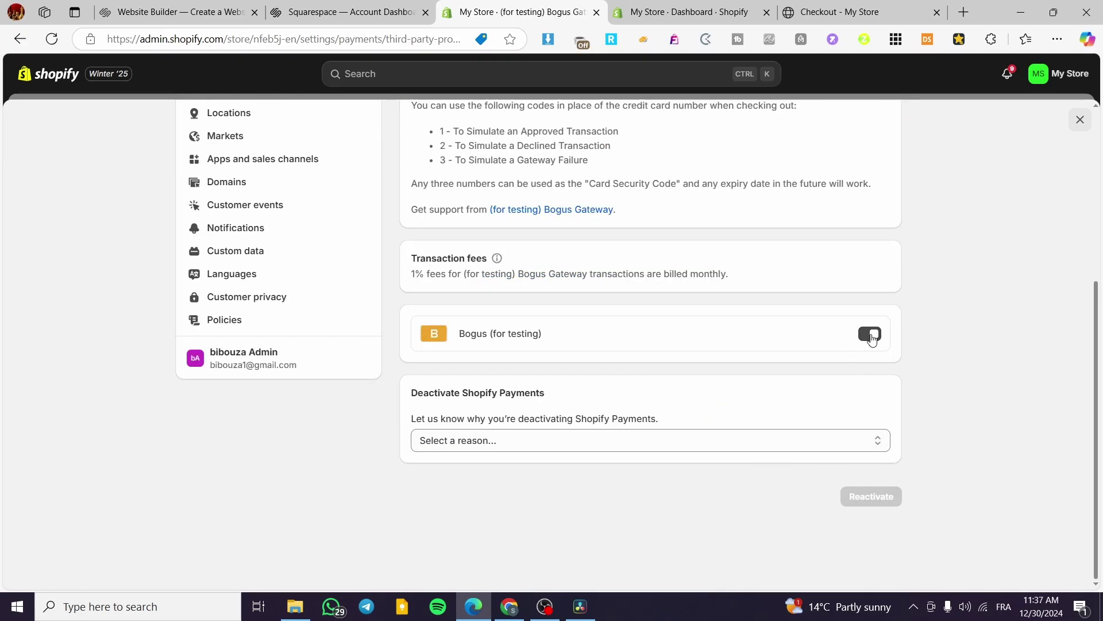
pyautogui.scroll(5, 899, 354)
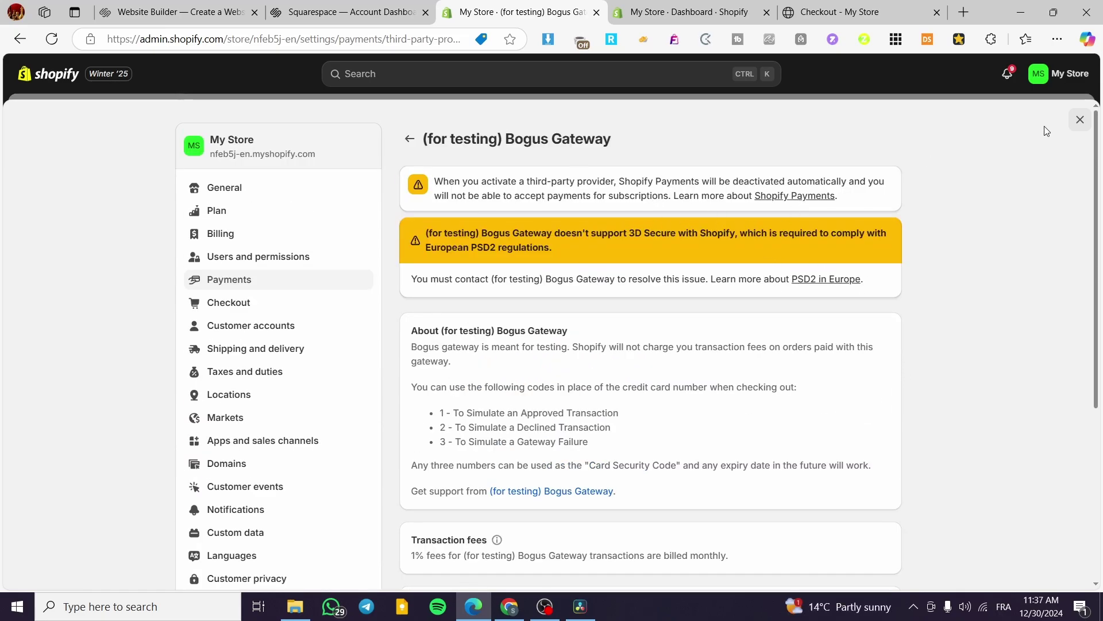
pyautogui.click(247, 288)
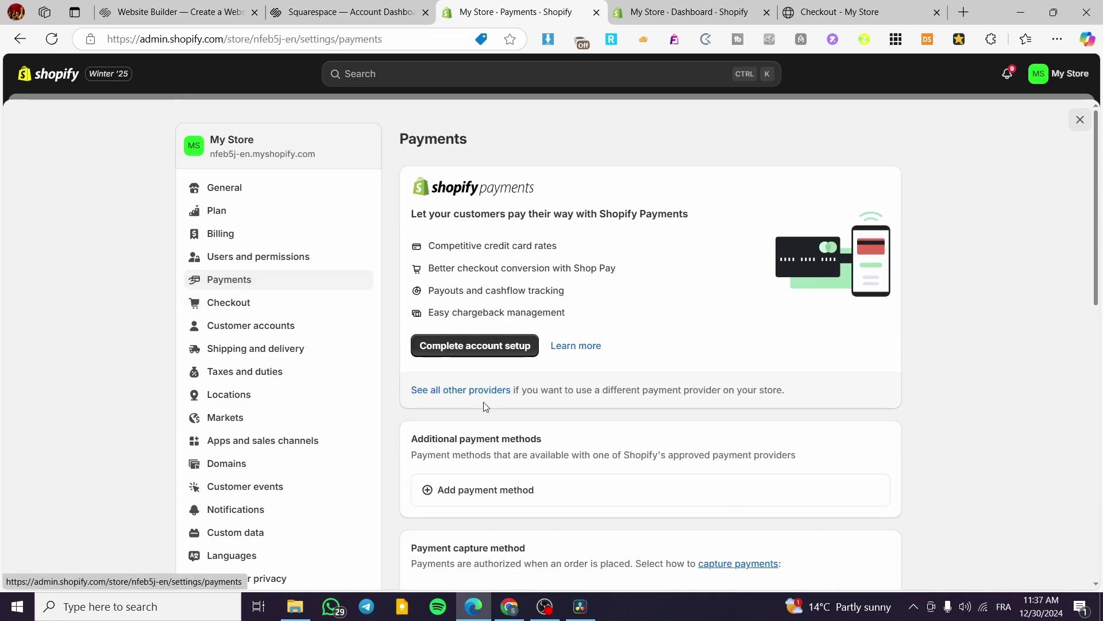
pyautogui.click(480, 390)
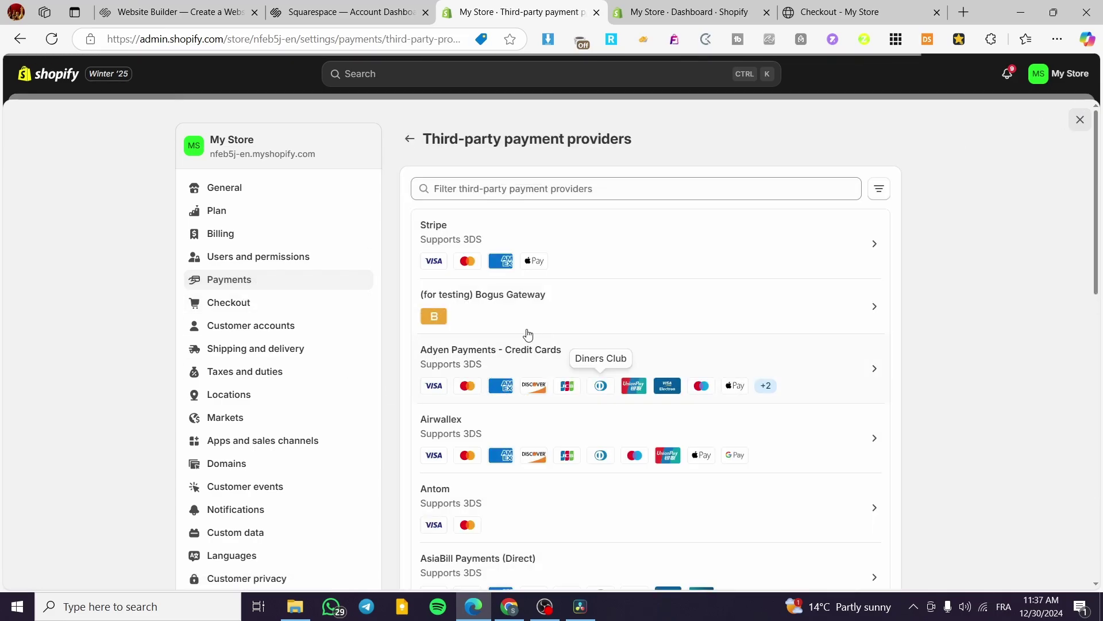
pyautogui.click(489, 316)
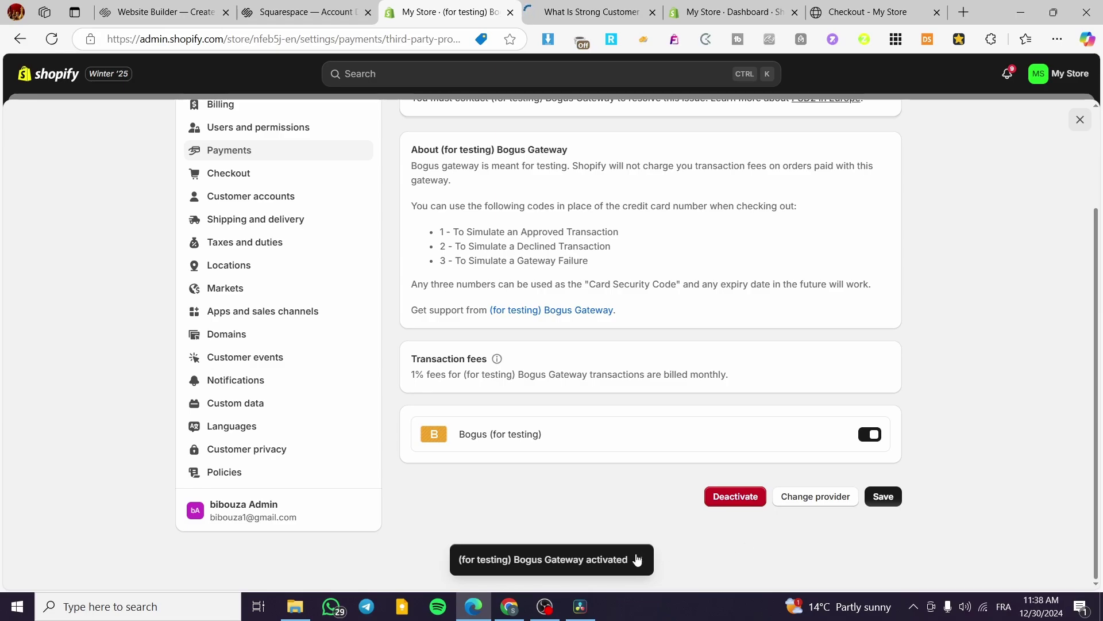
pyautogui.scroll(3, 776, 513)
pyautogui.scroll(-3, 805, 490)
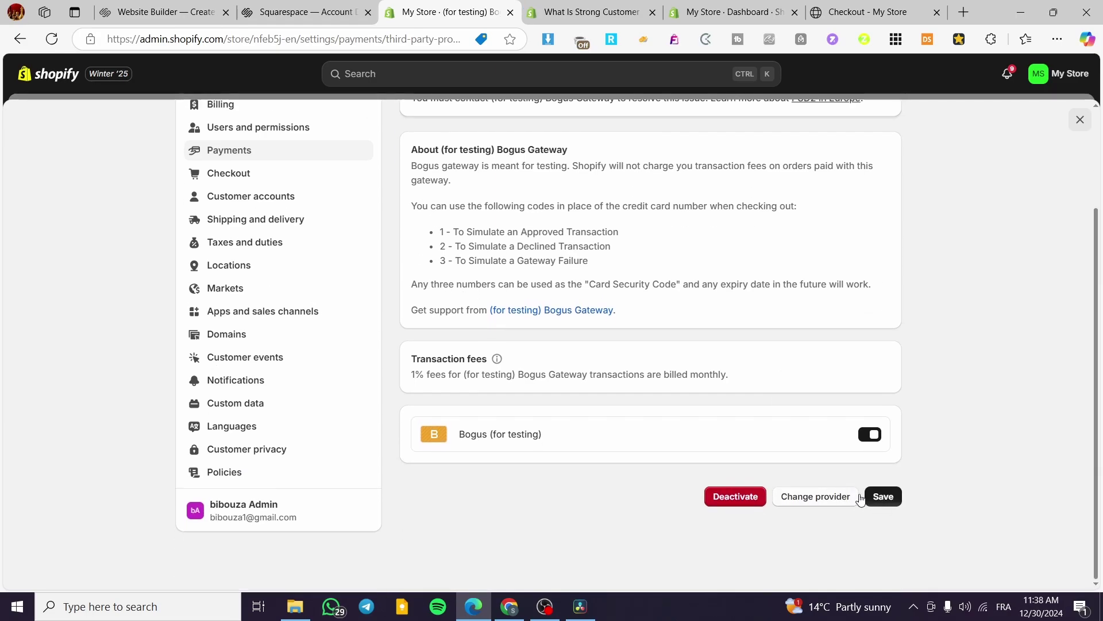
pyautogui.click(283, 150)
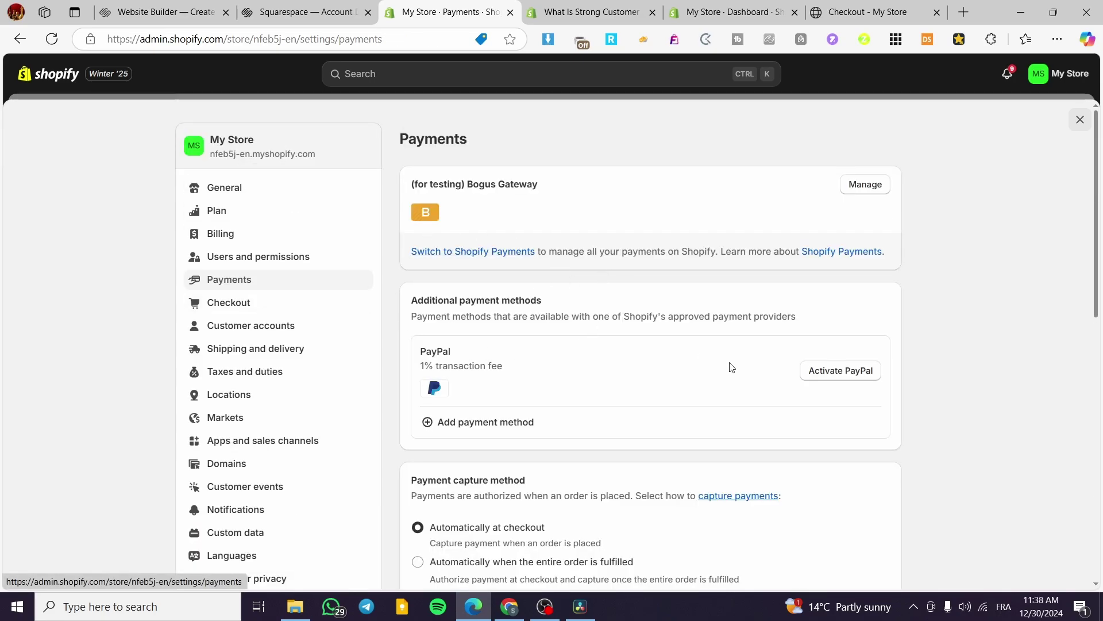
# - Reload the checkout to confirm its Credit card payment option, then switch to the Qikify dashboard
pyautogui.click(869, 12)
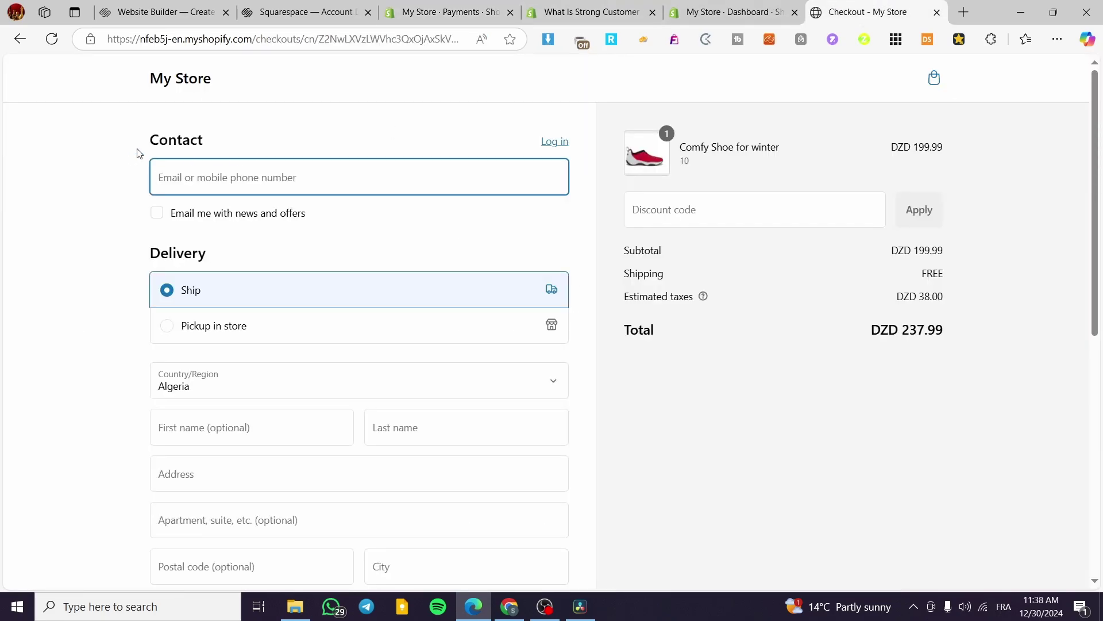
pyautogui.click(51, 38)
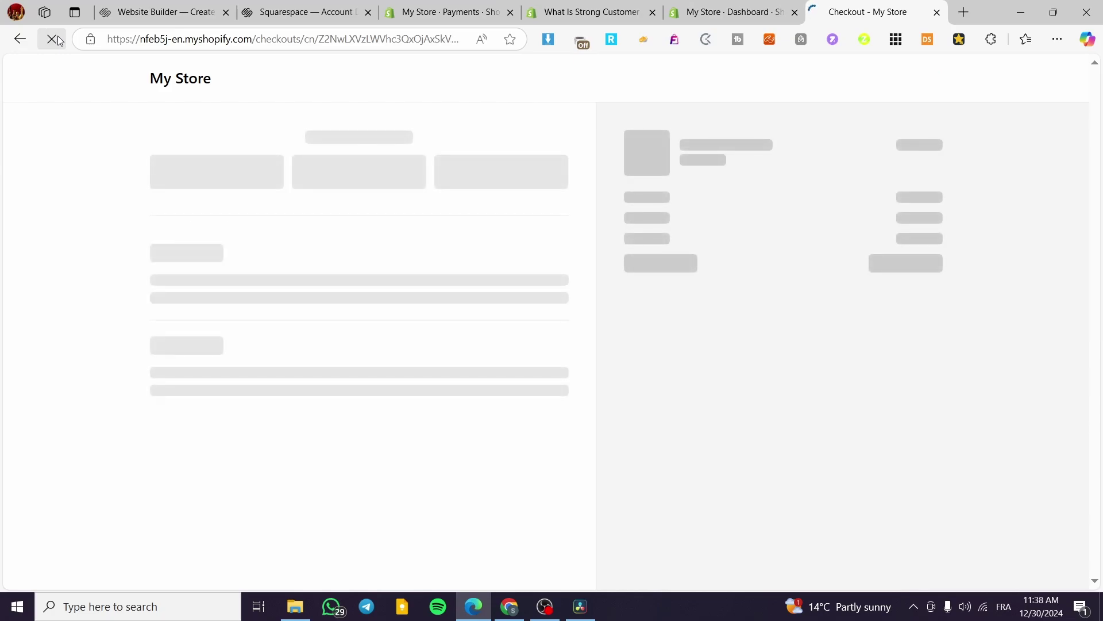
pyautogui.scroll(-7, 382, 288)
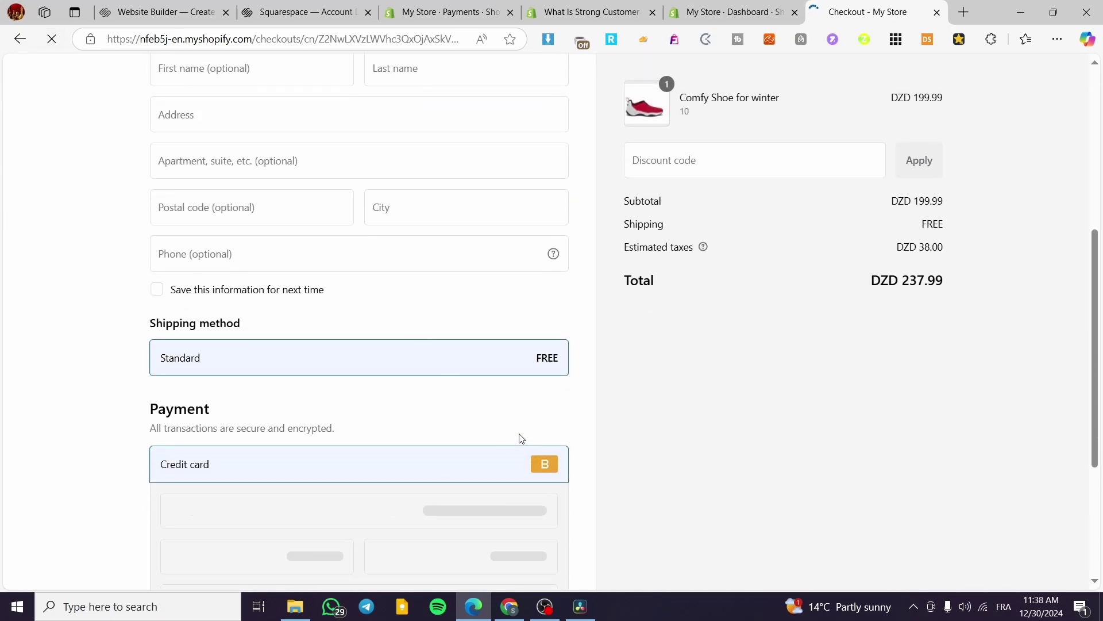
pyautogui.scroll(-1, 576, 420)
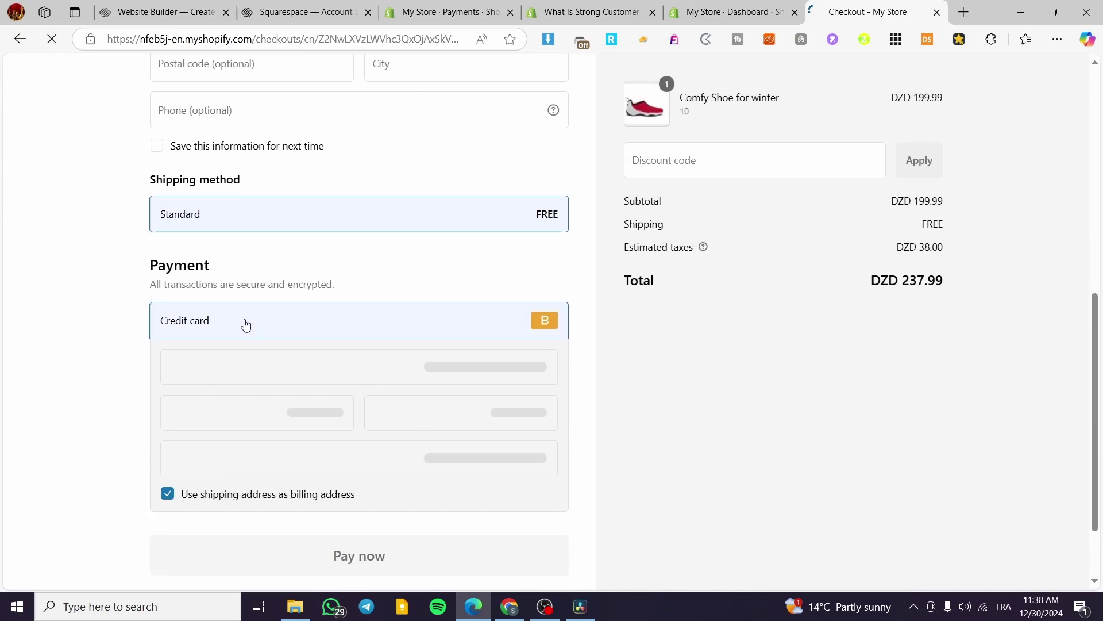
pyautogui.scroll(-2, 532, 362)
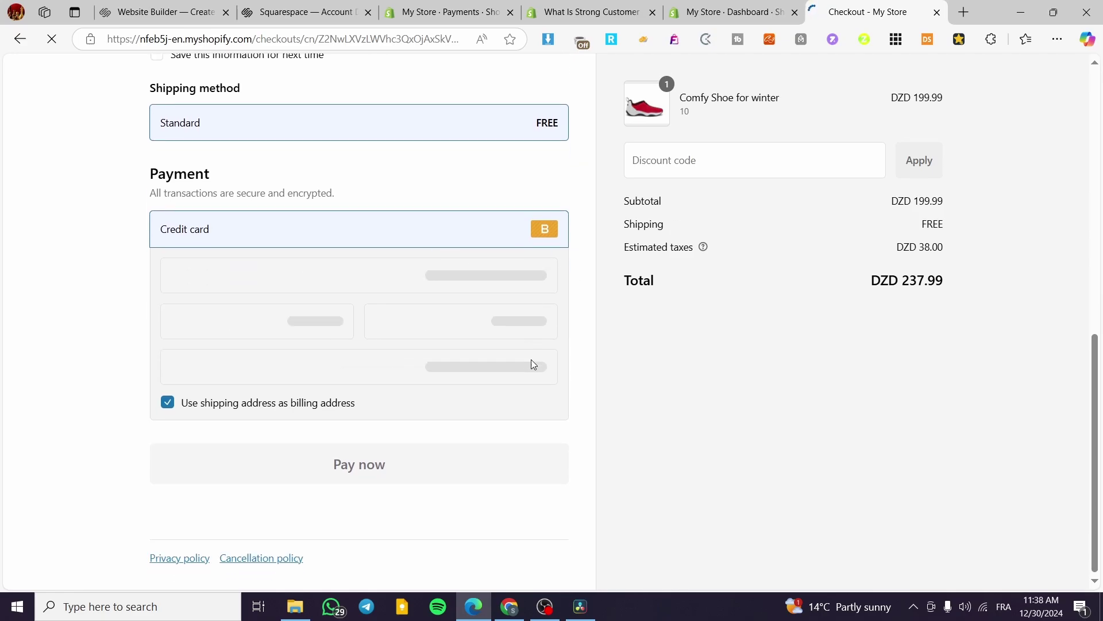
pyautogui.scroll(1, 505, 359)
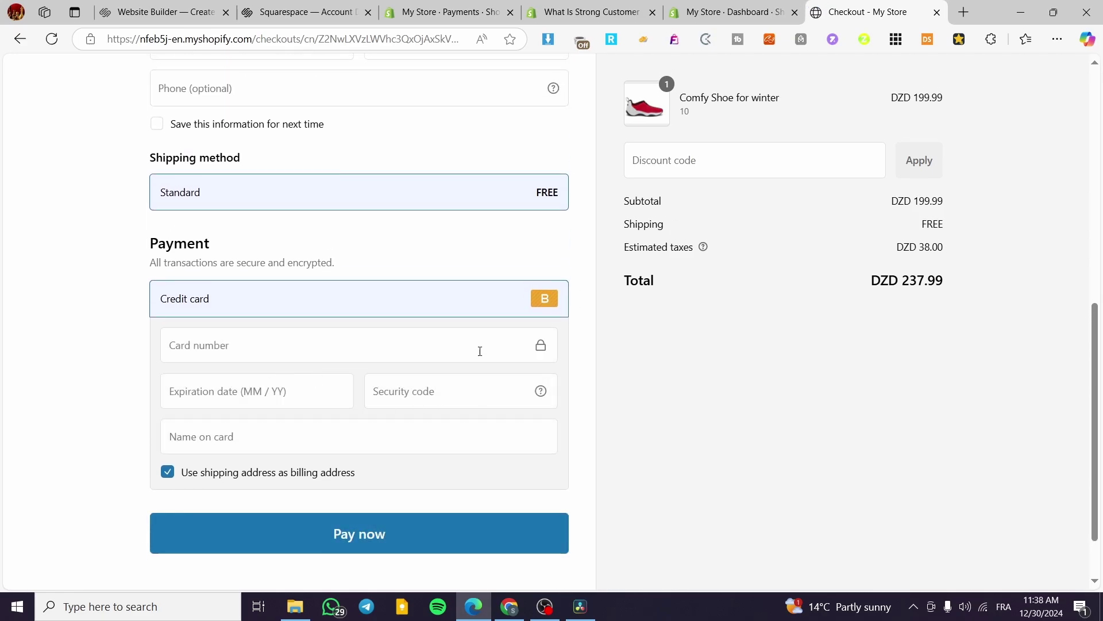
pyautogui.scroll(1, 387, 356)
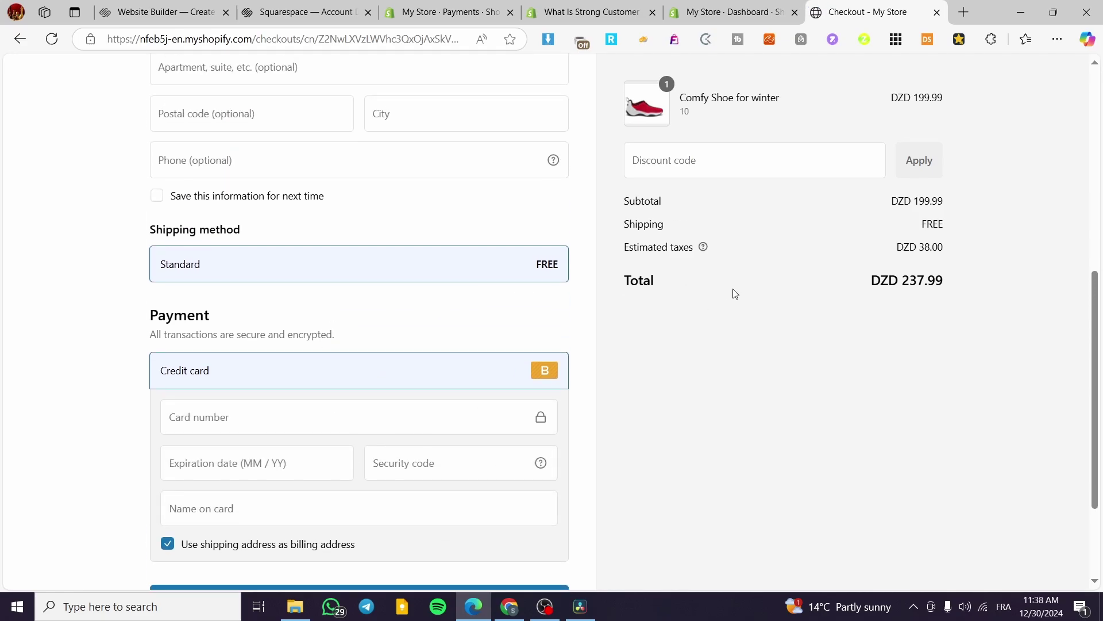
pyautogui.click(728, 12)
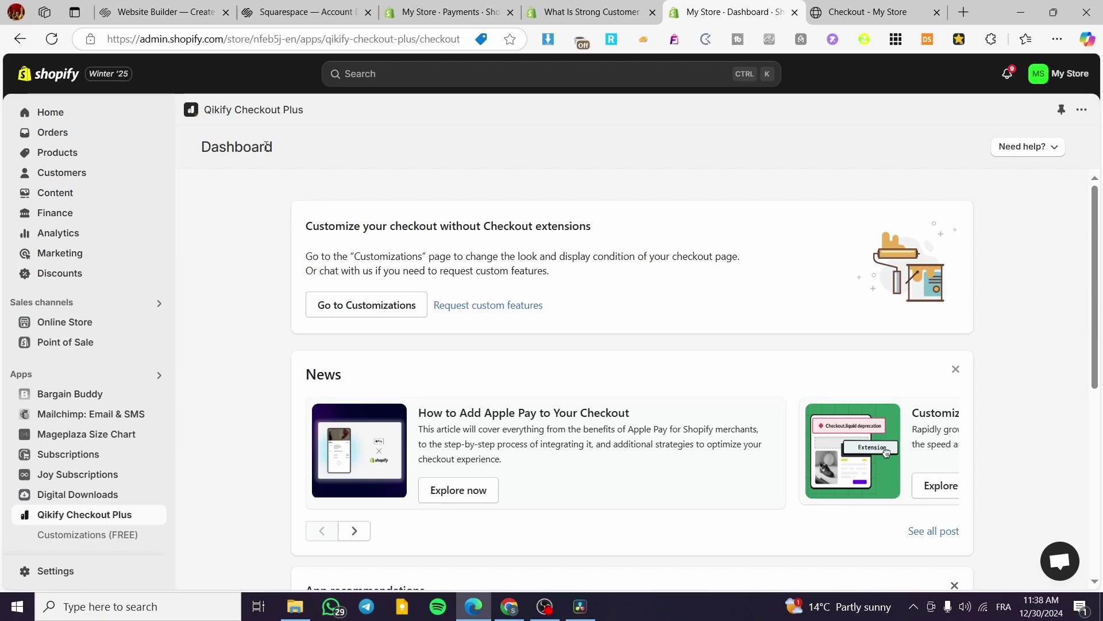
pyautogui.hotkey('ctrl', 'Tab')
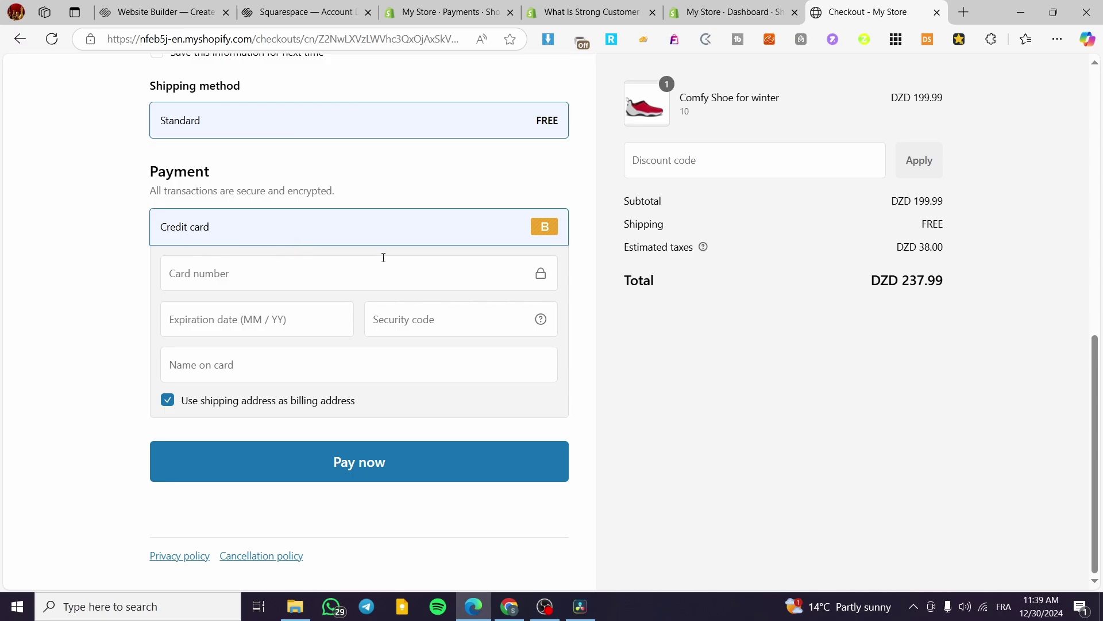
pyautogui.click(747, 9)
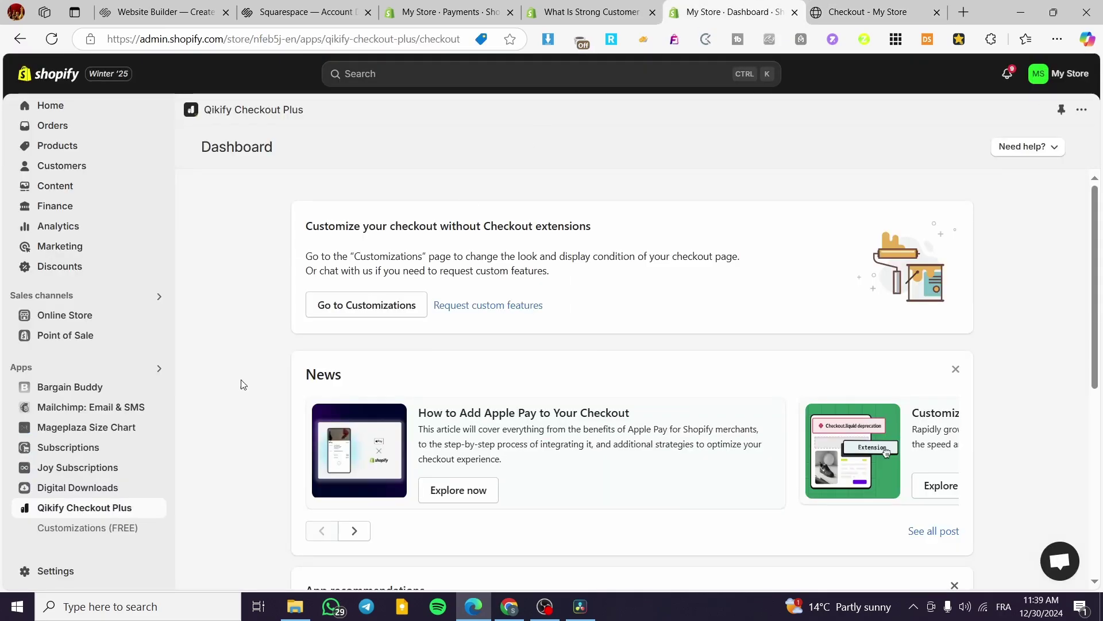
# - Go to Qikify's Customizations (FREE) page and choose Customize payment methods
pyautogui.click(106, 528)
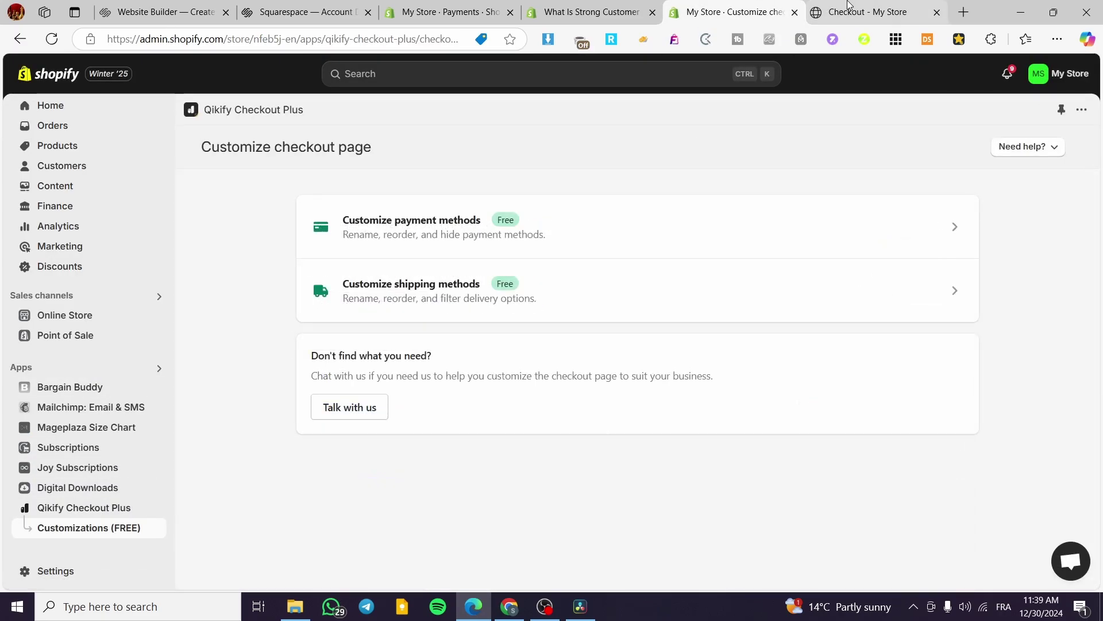
pyautogui.click(848, 5)
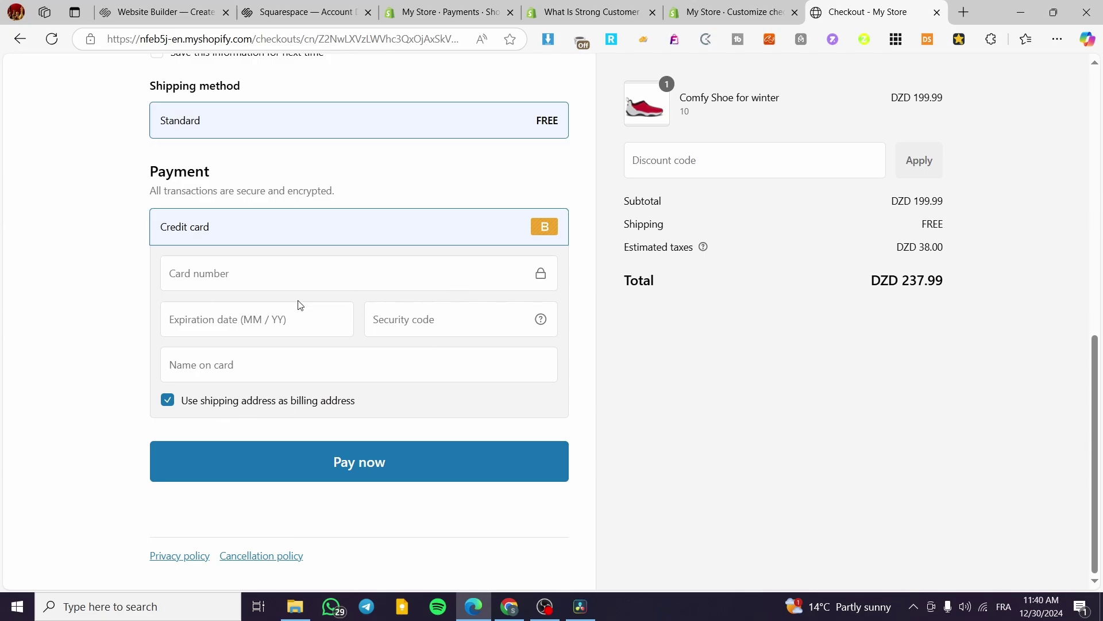
pyautogui.click(762, 6)
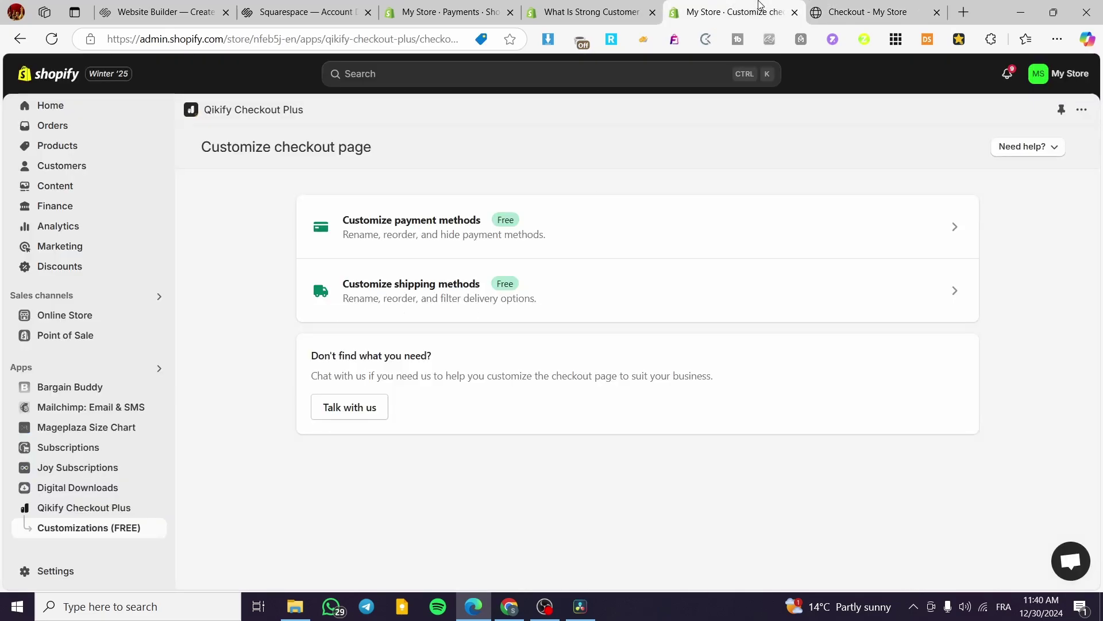
pyautogui.click(488, 237)
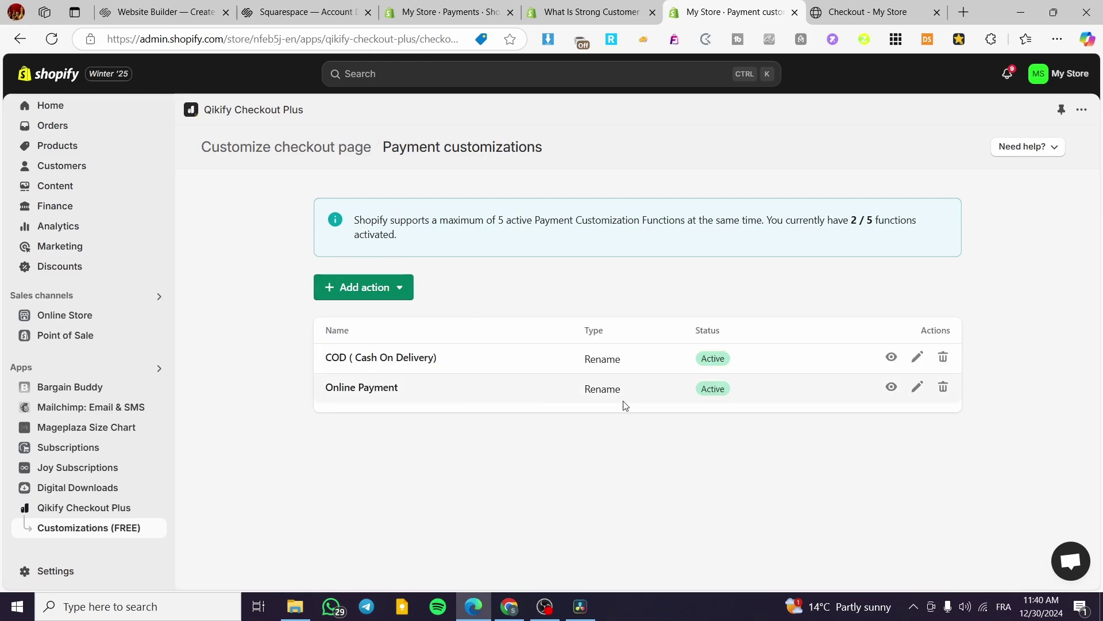